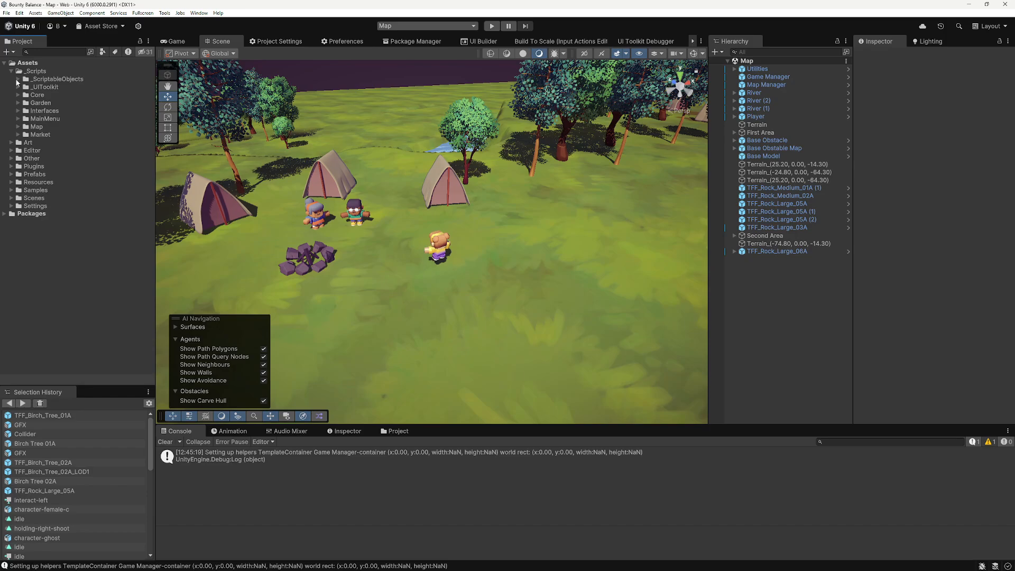
Step: Open the NPC folder inside _ScriptableObjects and select the Mr Fogg asset
left_click(17, 79)
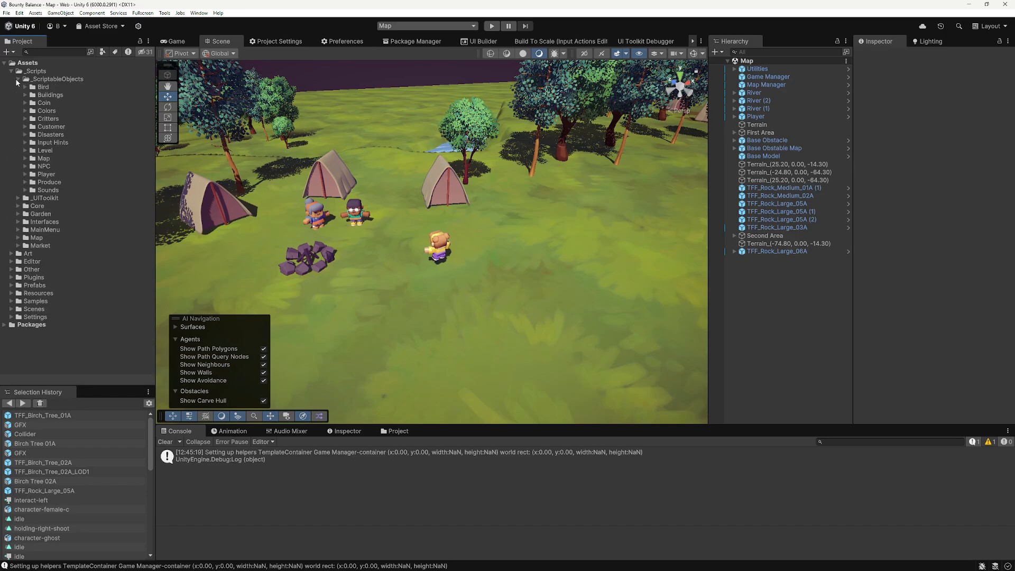
left_click(39, 79)
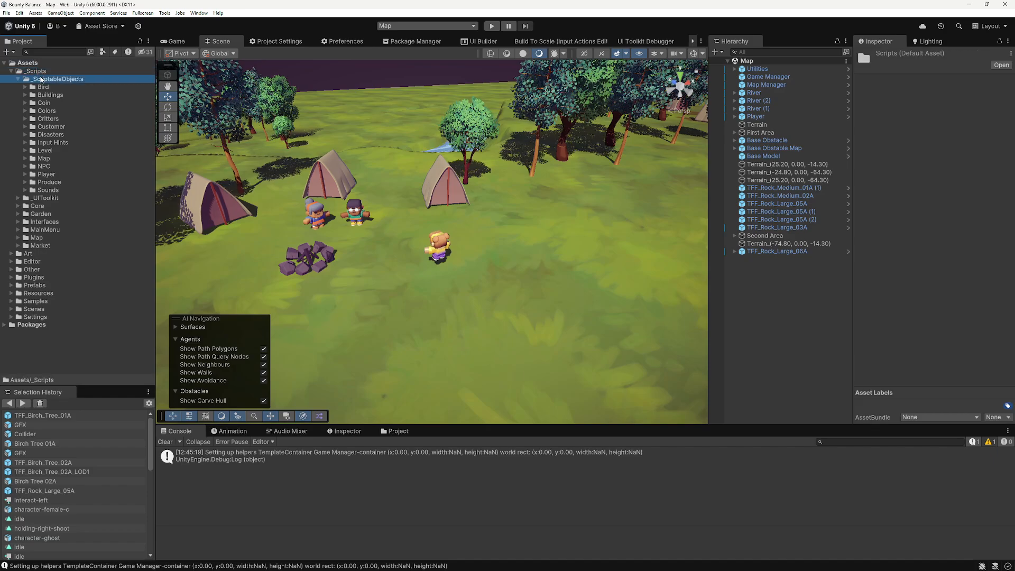
left_click(25, 166)
left_click(56, 175)
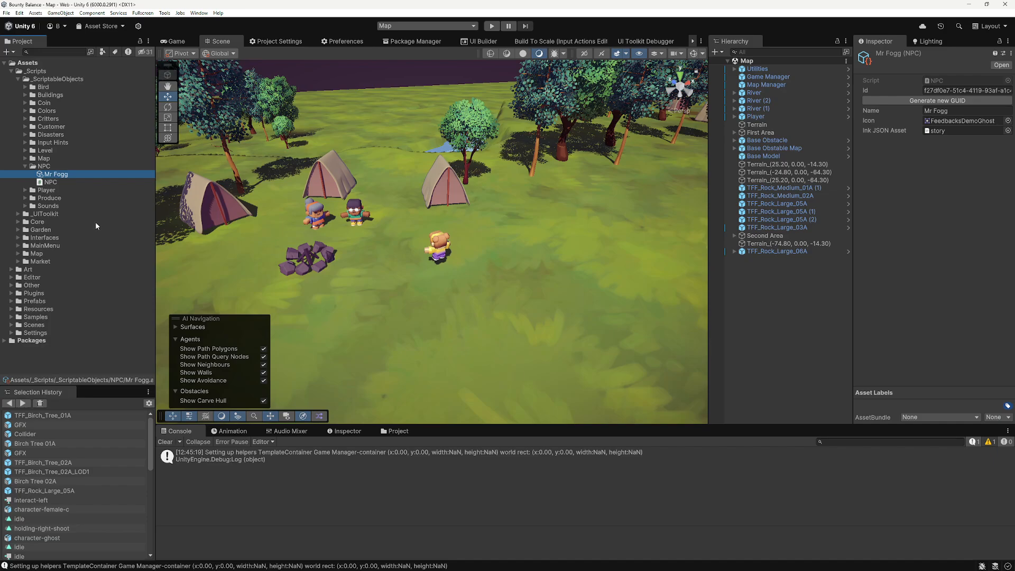
key("ctrl+d")
left_click(62, 183)
key("Up")
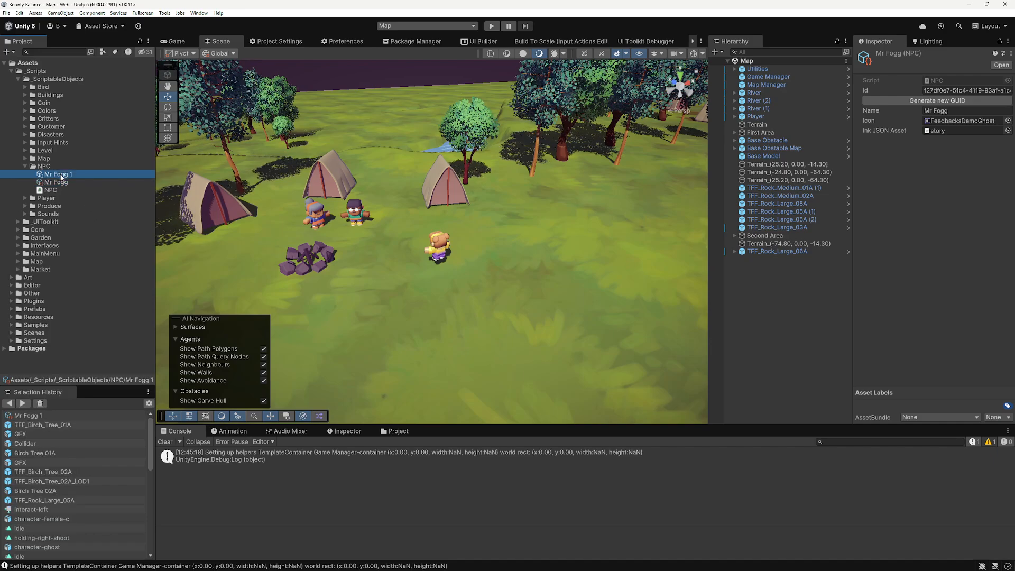
key("Down")
key("Up")
key("Delete")
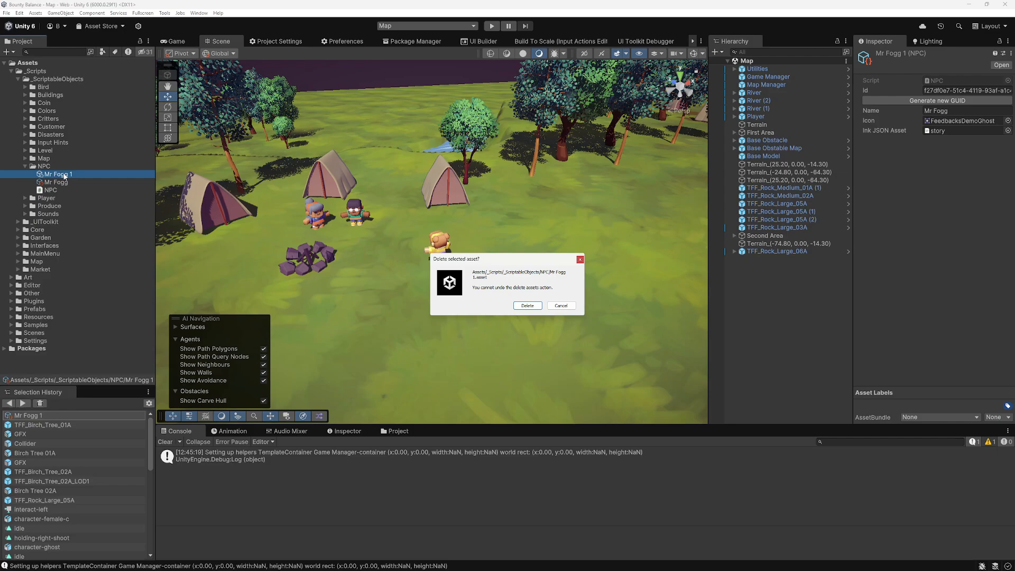
key("Return")
Step: Create an NPC scriptable object called Mrs Doubtfire in the NPC folder and set its Name property to Mrs Doubtfire
right_click(48, 167)
mouse_move(69, 185)
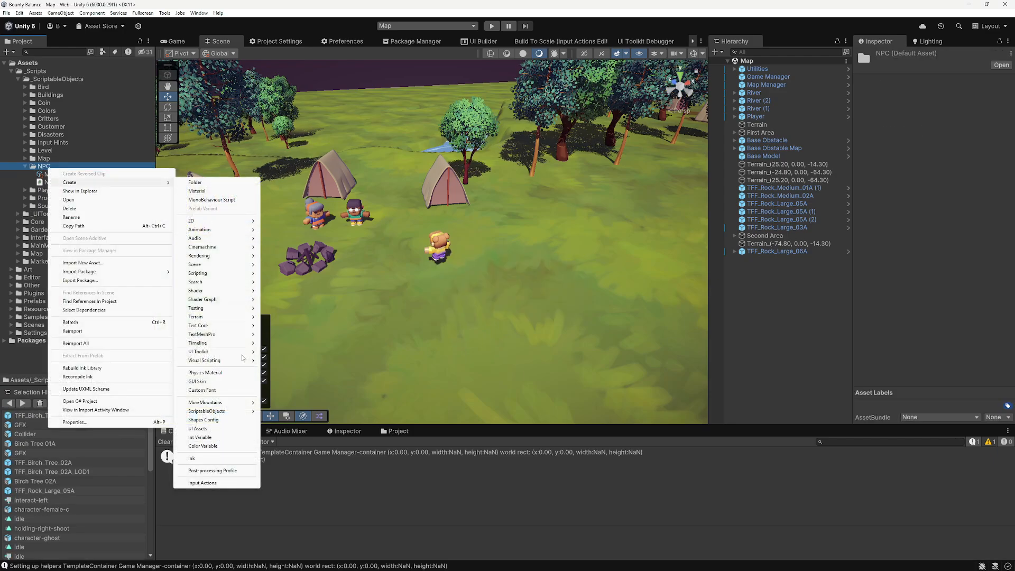
mouse_move(211, 411)
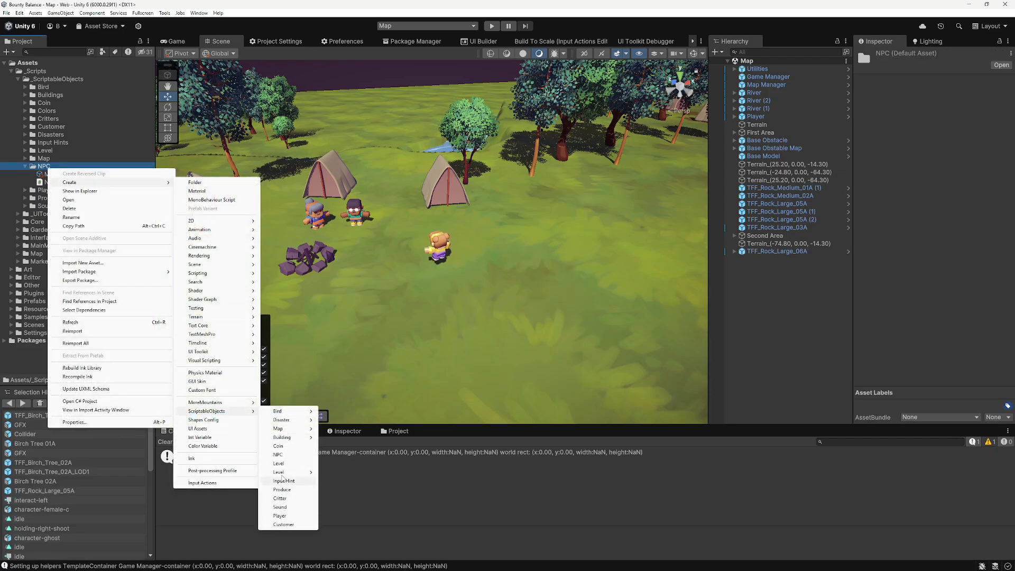
left_click(279, 455)
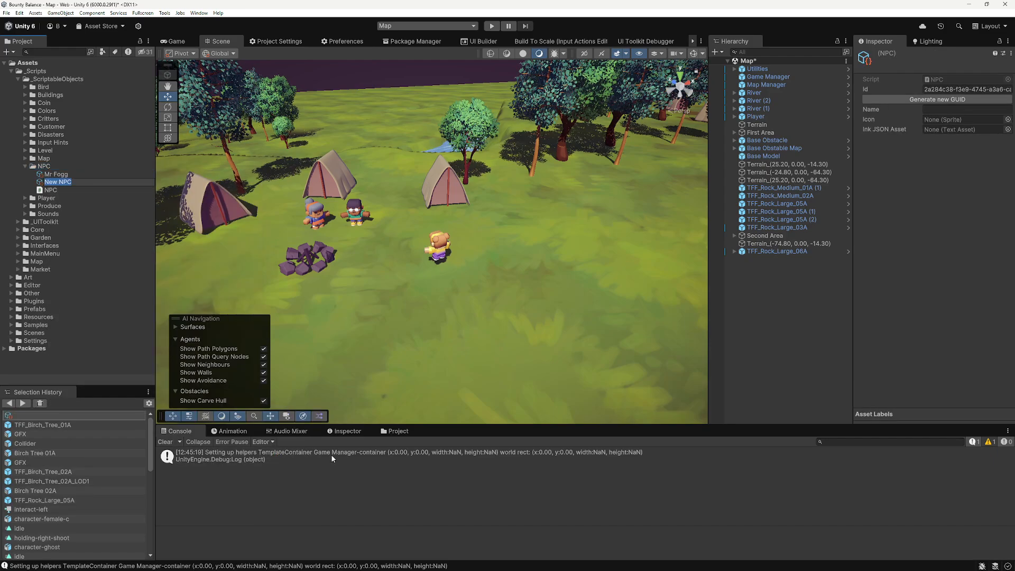
type("Mrs Dou")
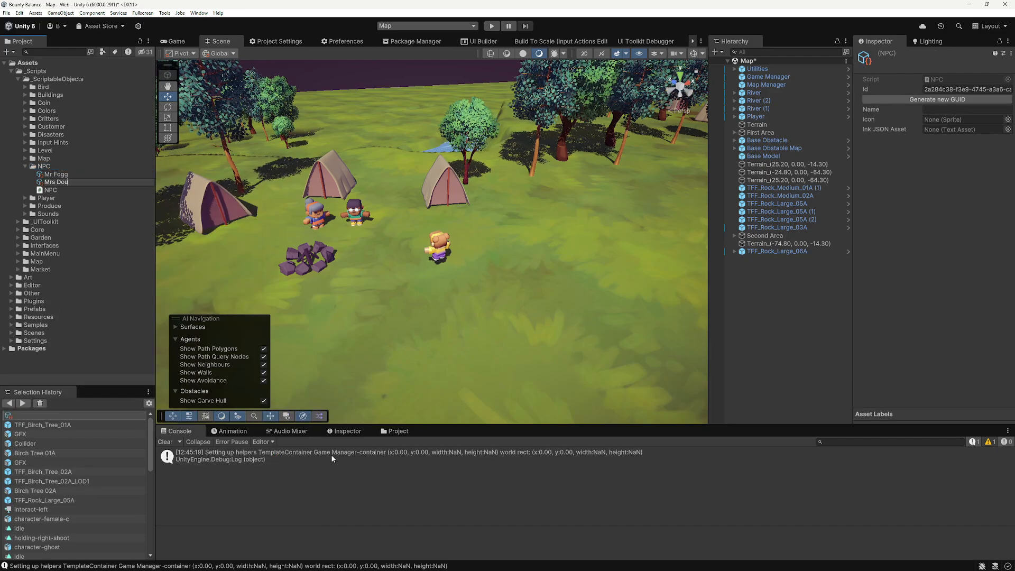
type("btfire")
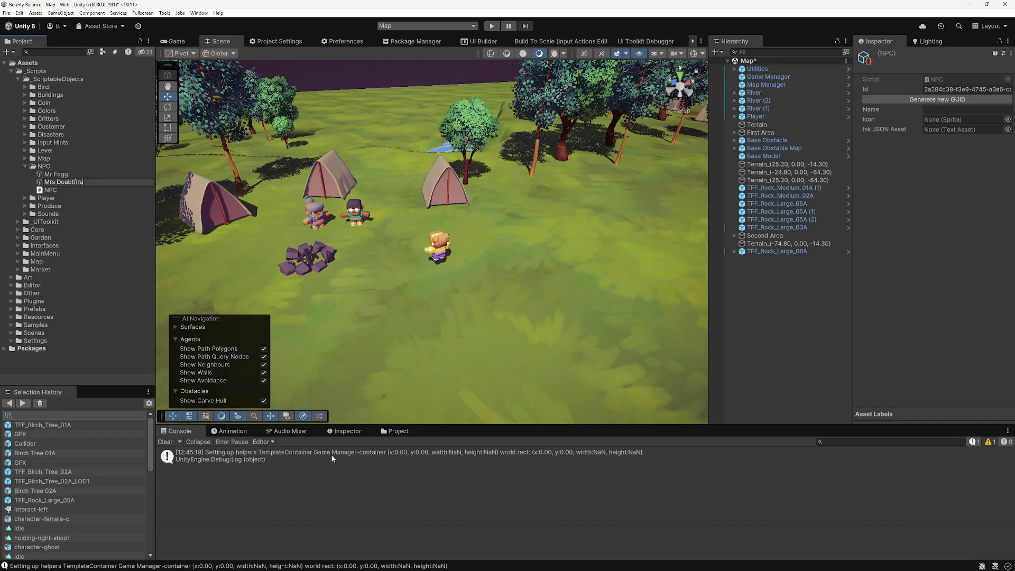
key("Return")
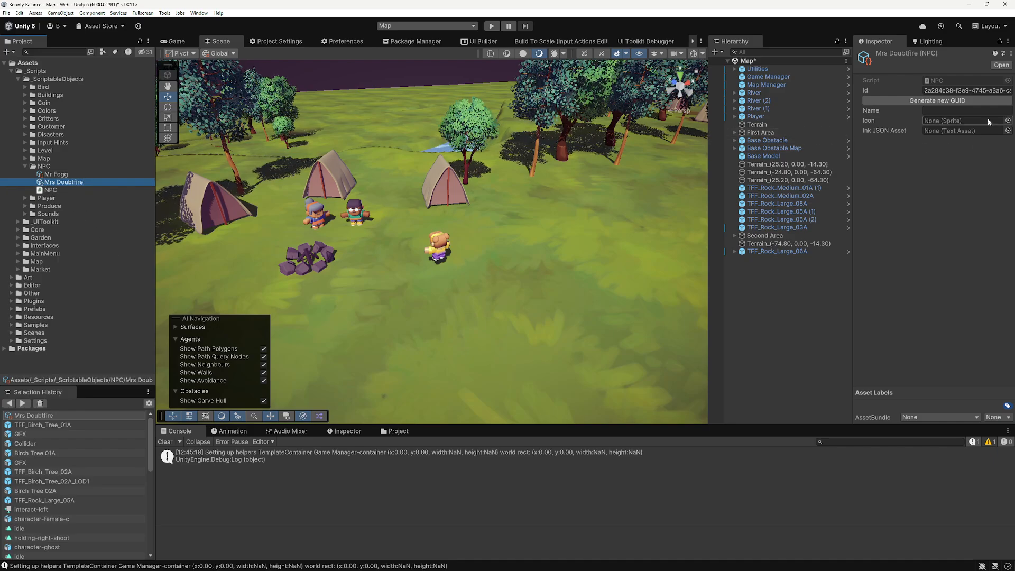
left_click(915, 111)
type("Mrs Doubtfire")
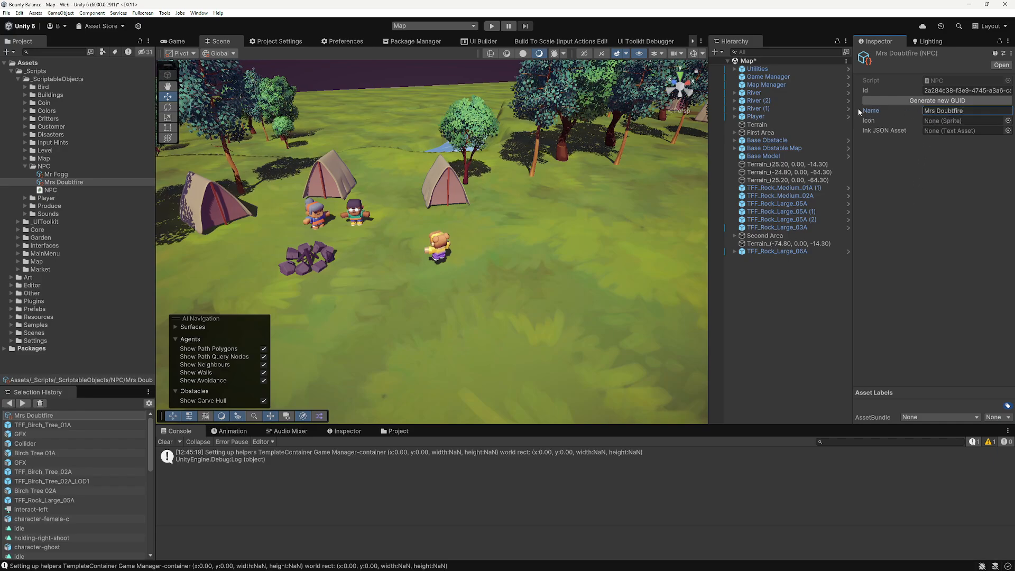
left_click(871, 122)
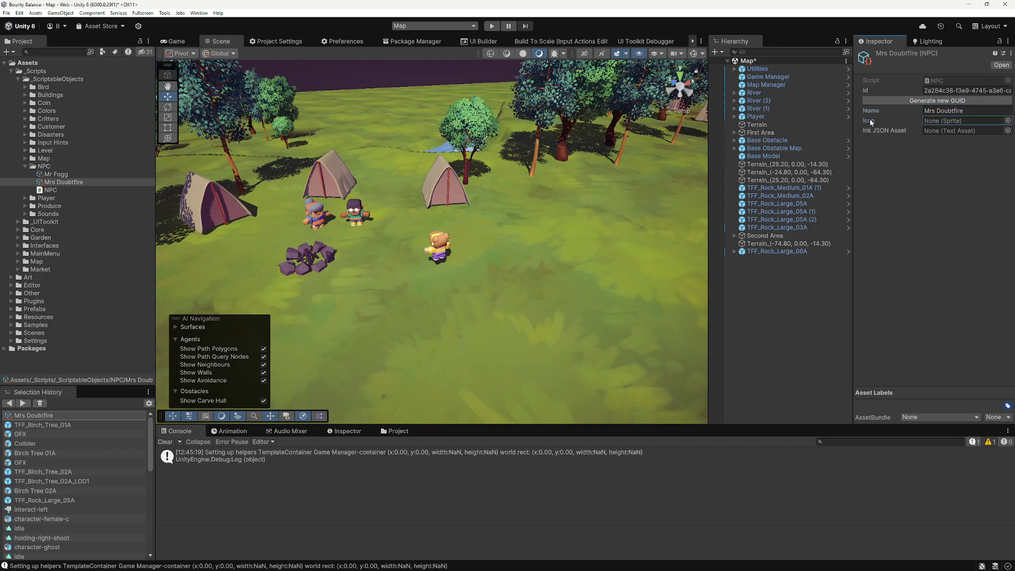
left_click(870, 129)
left_click(870, 121)
left_click(870, 112)
left_click(870, 120)
left_click(869, 129)
left_click(869, 121)
left_click(870, 112)
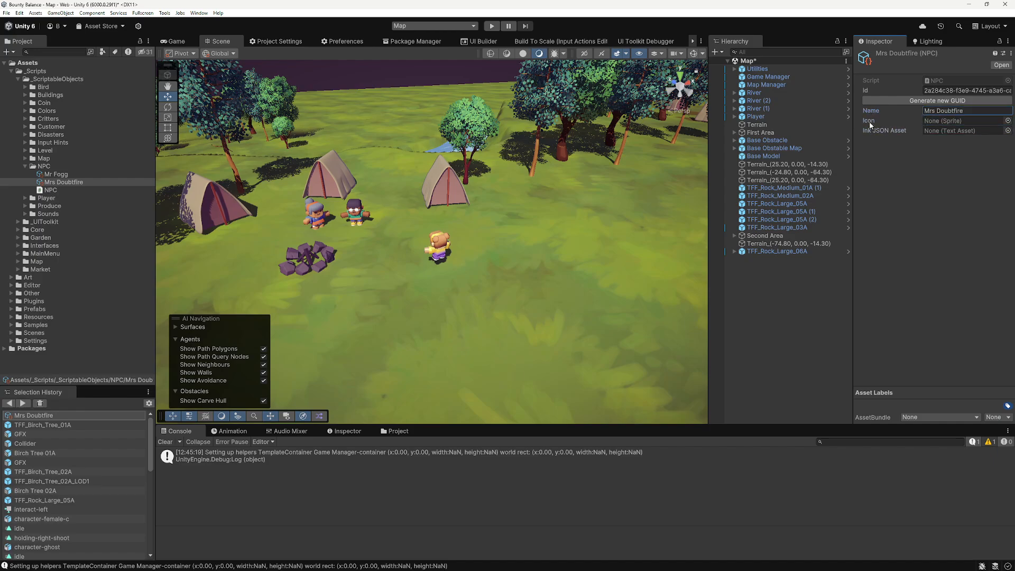
left_click(870, 121)
left_click(870, 129)
left_click(870, 120)
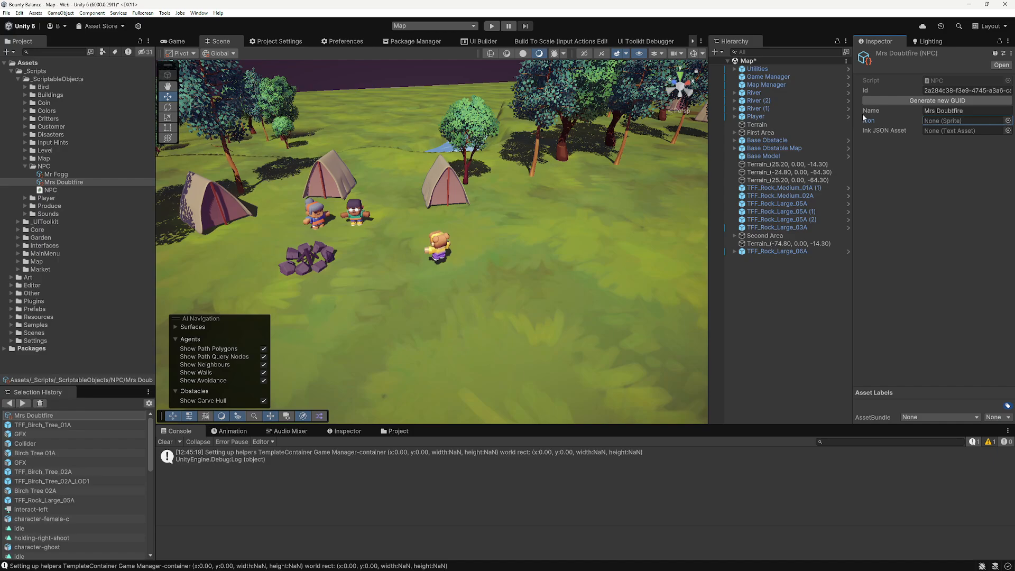
Step: Assign the title-01 sprite as the icon of the Mrs Doubtfire NPC
left_click(1008, 121)
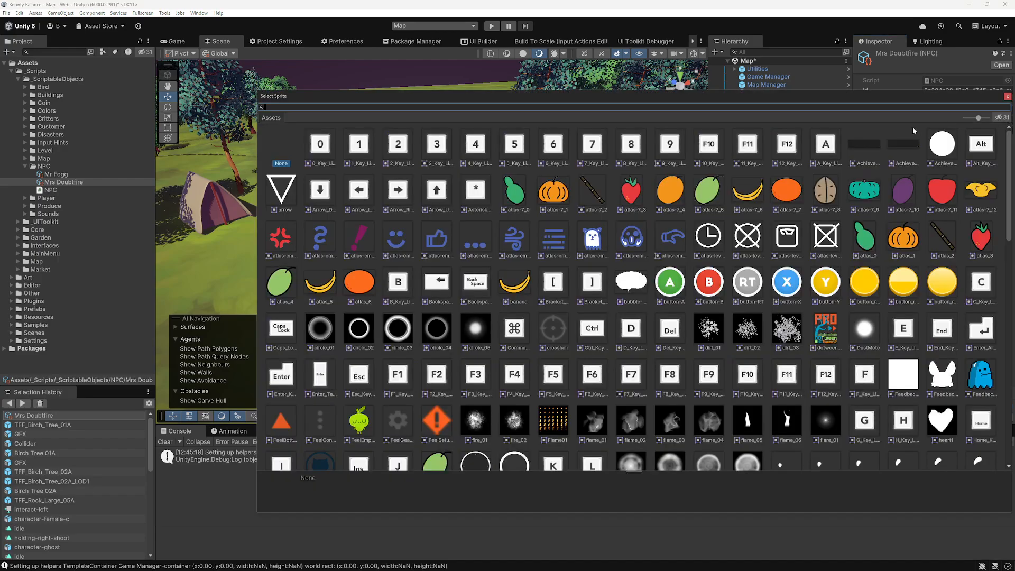
scroll(554, 245, "down", 3)
scroll(556, 275, "up", 2)
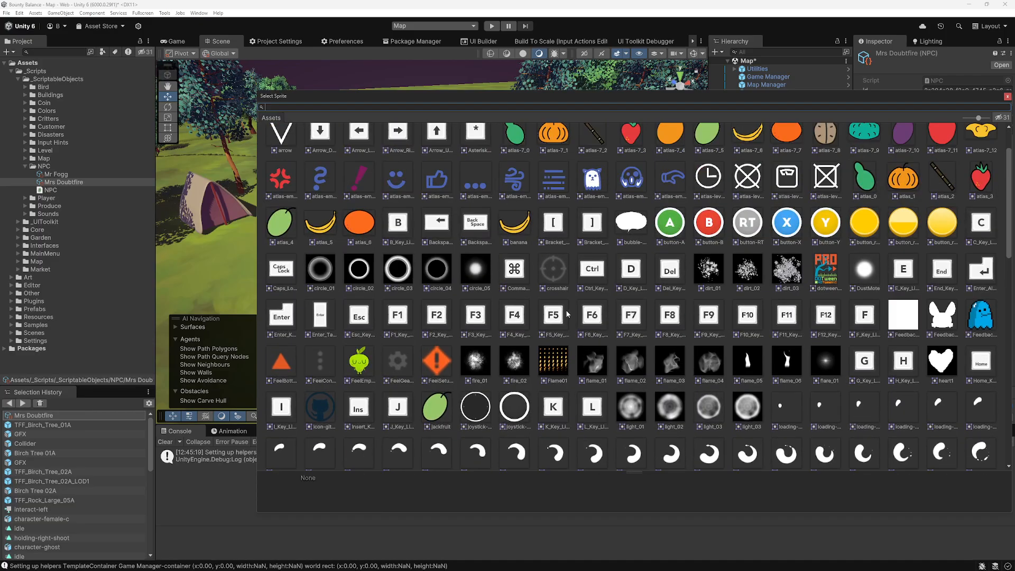
scroll(558, 296, "down", 10)
scroll(560, 321, "down", 3)
scroll(543, 333, "up", 12)
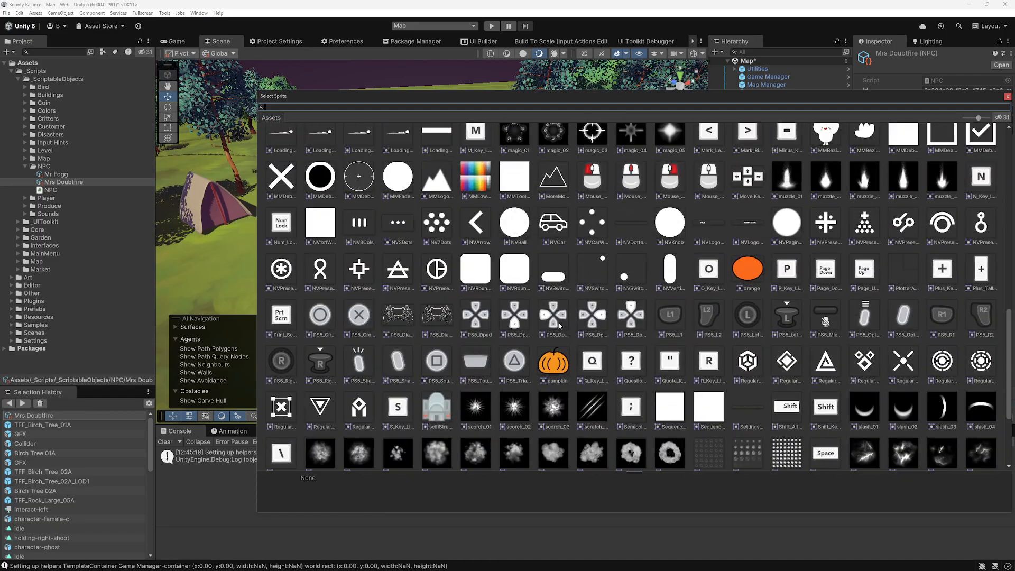
scroll(519, 351, "down", 15)
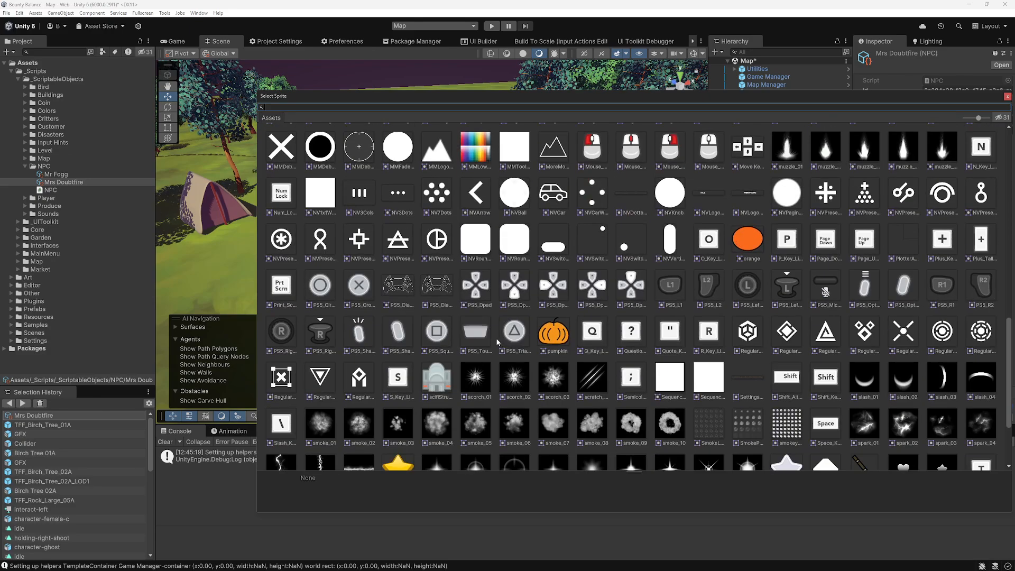
double_click(442, 394)
left_click(885, 211)
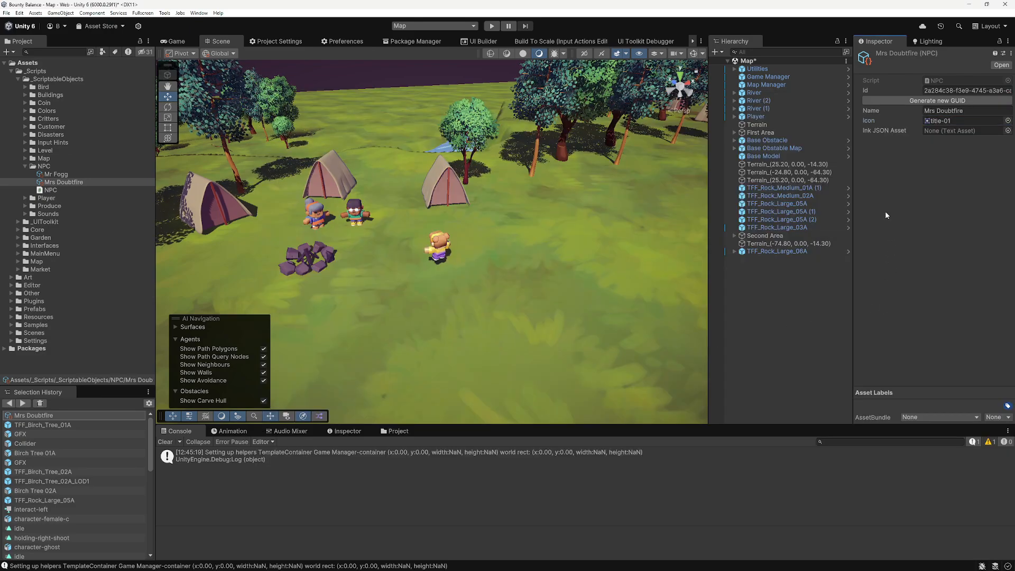
Step: Assign the Ink Basic Demo story JSON file, the one Mr Fogg uses, as the Ink JSON Asset of Mrs Doubtfire
left_click(901, 136)
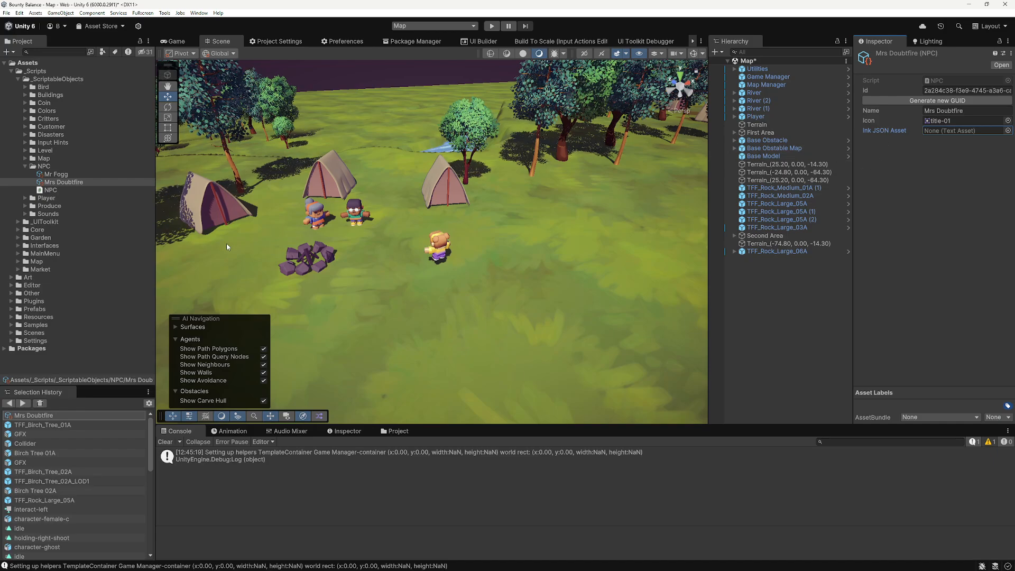
left_click(11, 301)
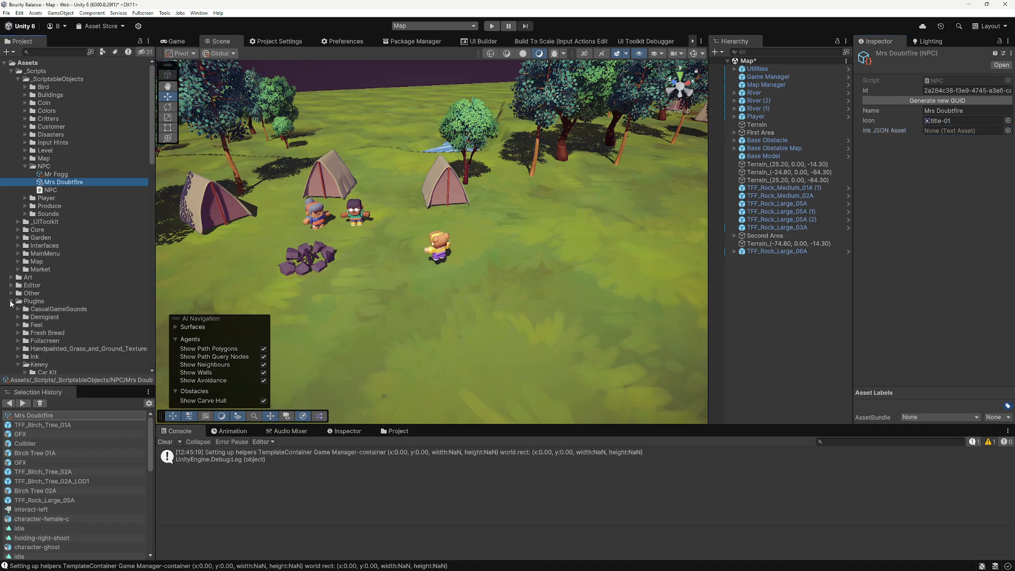
scroll(13, 326, "down", 5)
left_click(17, 247)
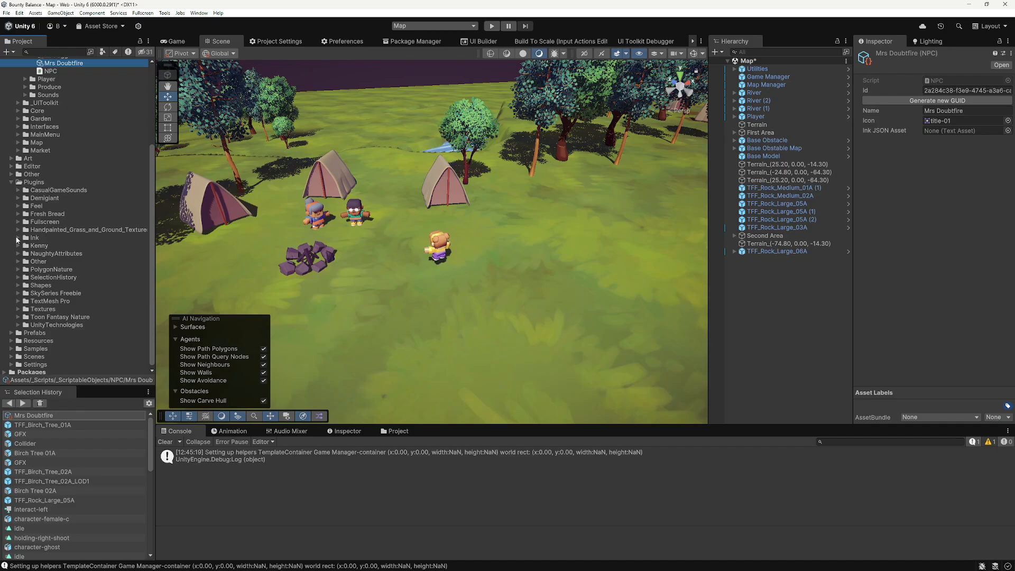
left_click(16, 237)
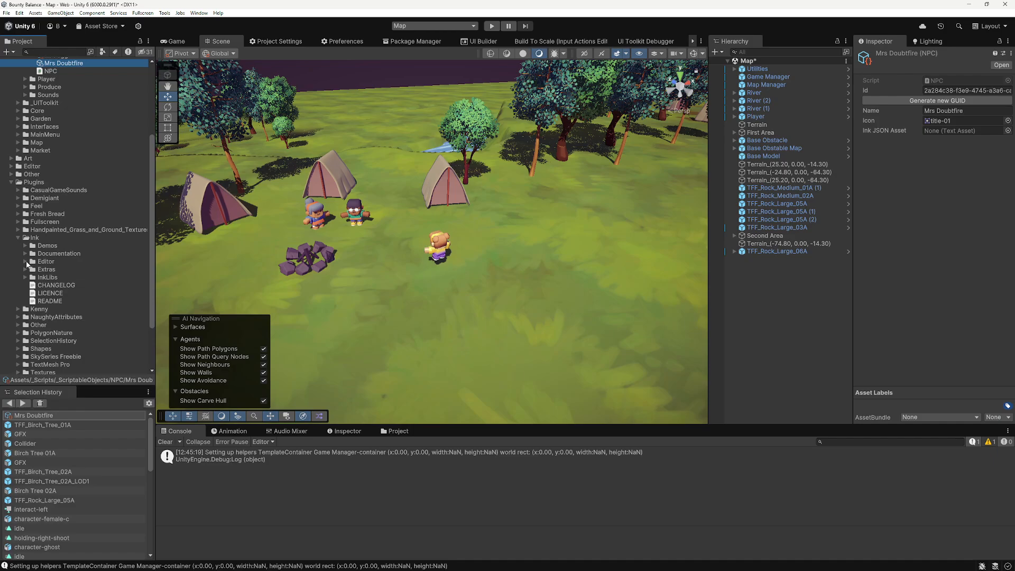
scroll(80, 217, "up", 4)
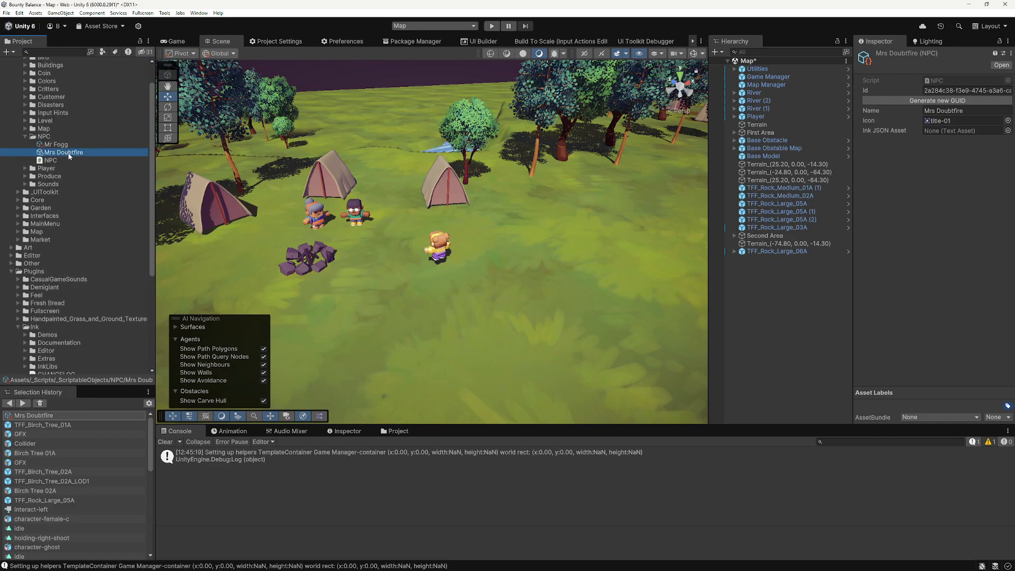
left_click(56, 144)
left_click(952, 130)
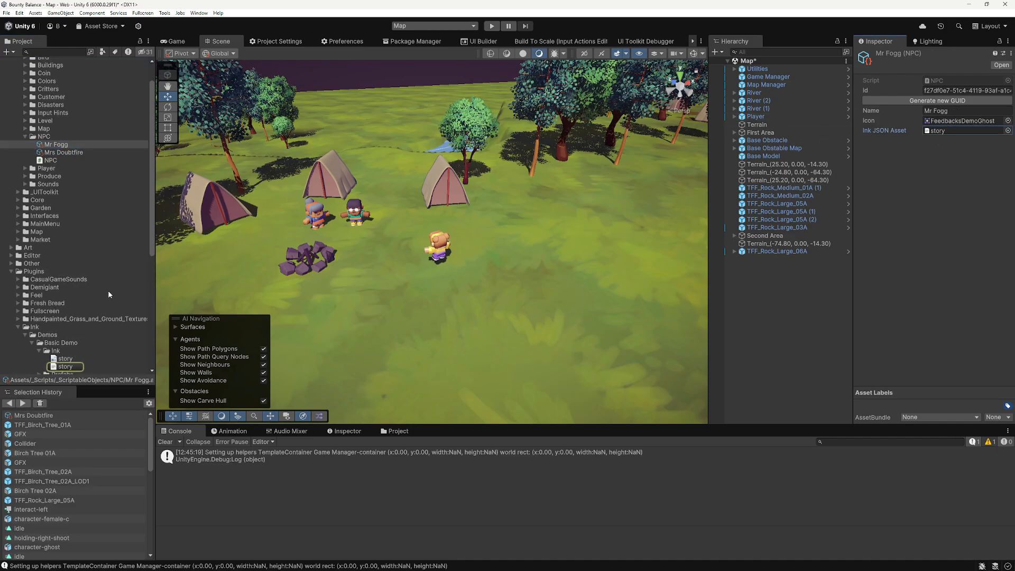
scroll(31, 308, "down", 3)
left_click(63, 93)
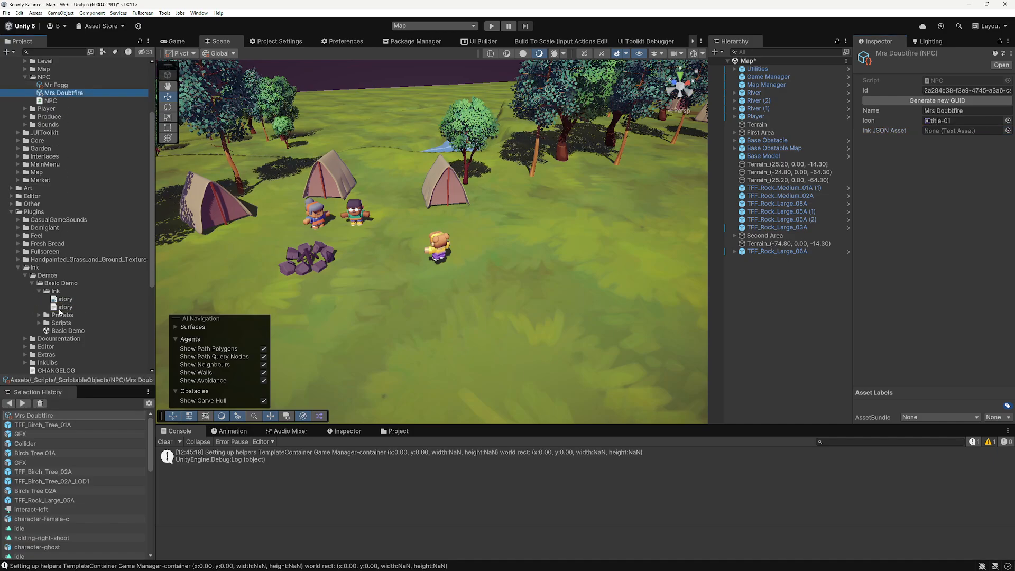
left_click_drag(60, 312, 952, 130)
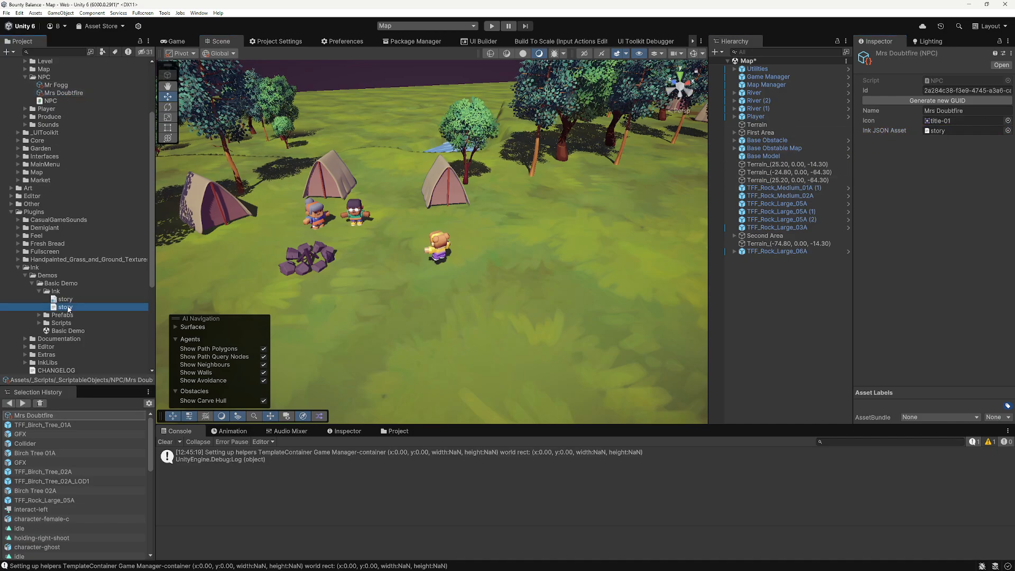
Step: Examine the contents of the story JSON file in the Ink Basic Demo folder
left_click(66, 307)
scroll(922, 310, "down", 10)
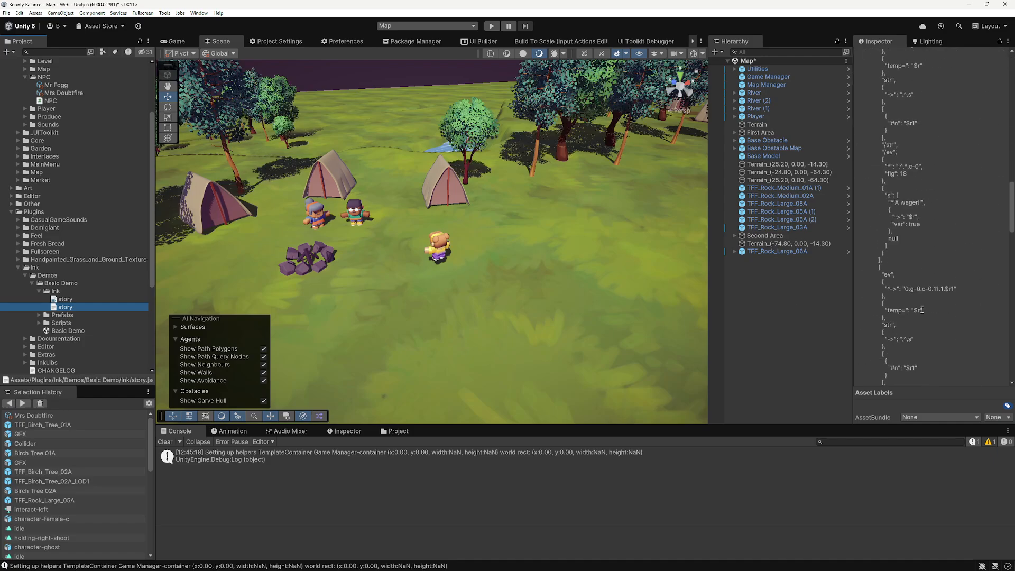
scroll(922, 310, "down", 8)
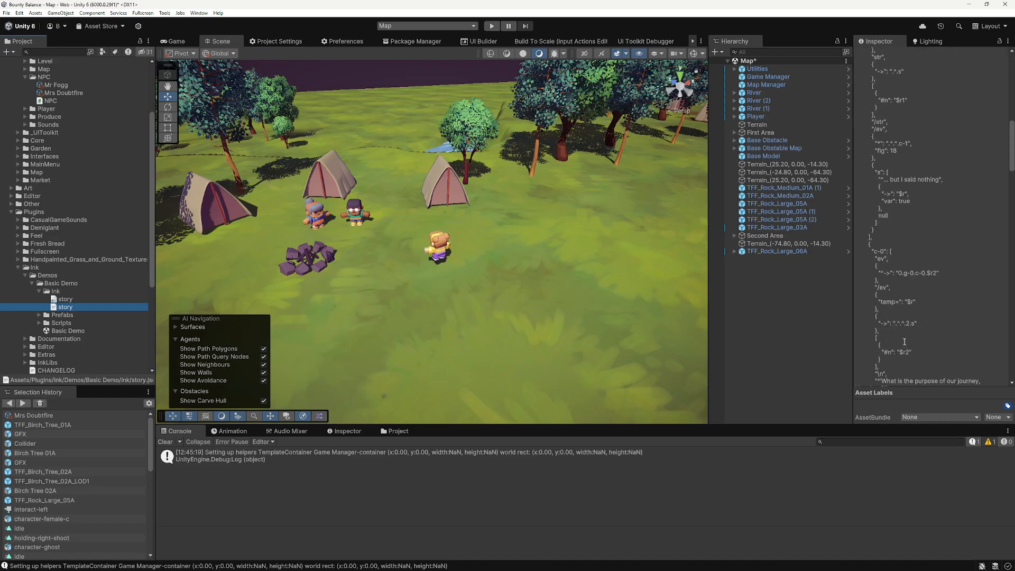
scroll(904, 342, "up", 15)
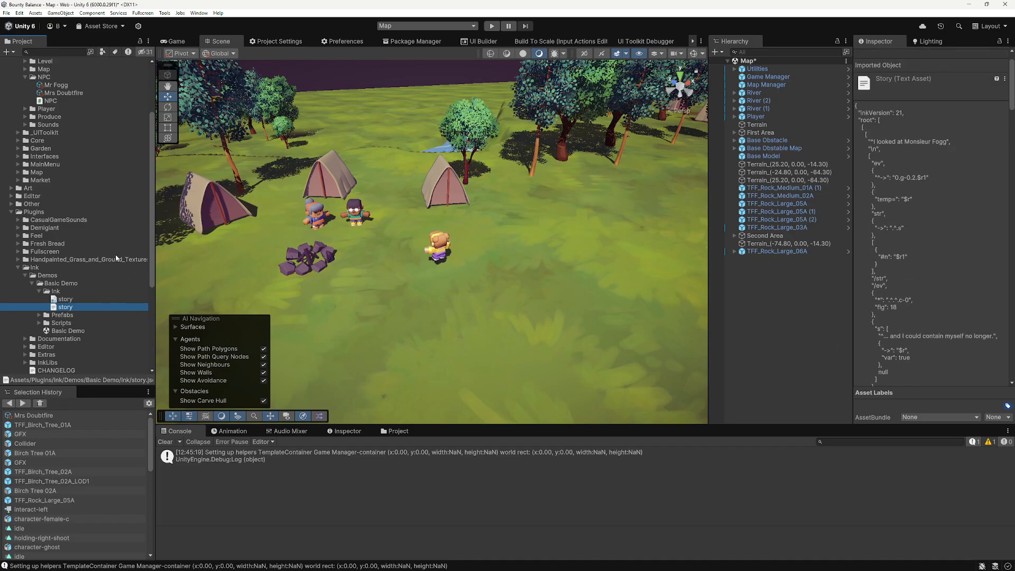
Step: Collapse the expanded Ink demo and Plugins folders and reselect the Mrs Doubtfire asset
left_click(39, 291)
left_click(32, 284)
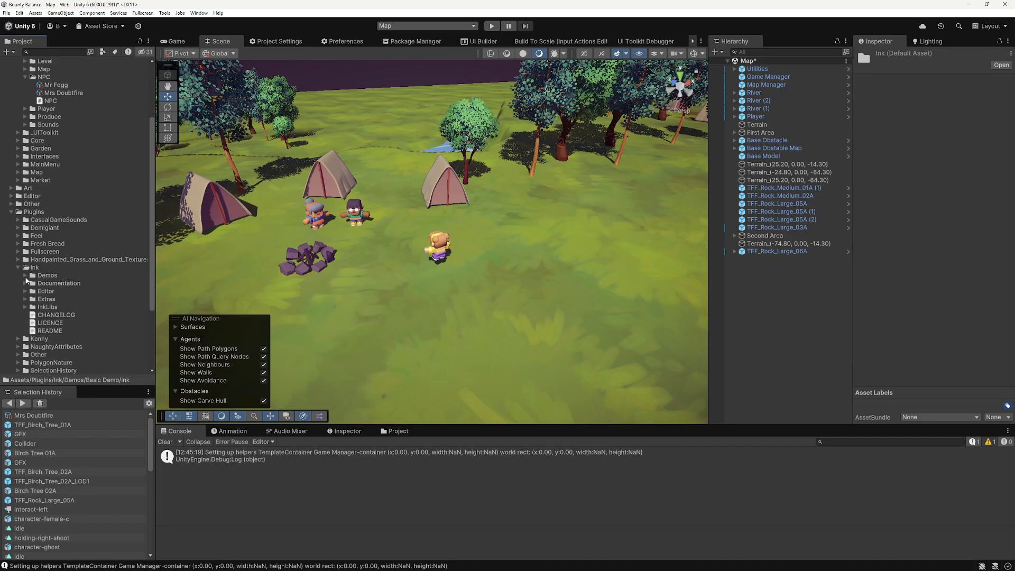
left_click(18, 273)
left_click(18, 267)
left_click(10, 212)
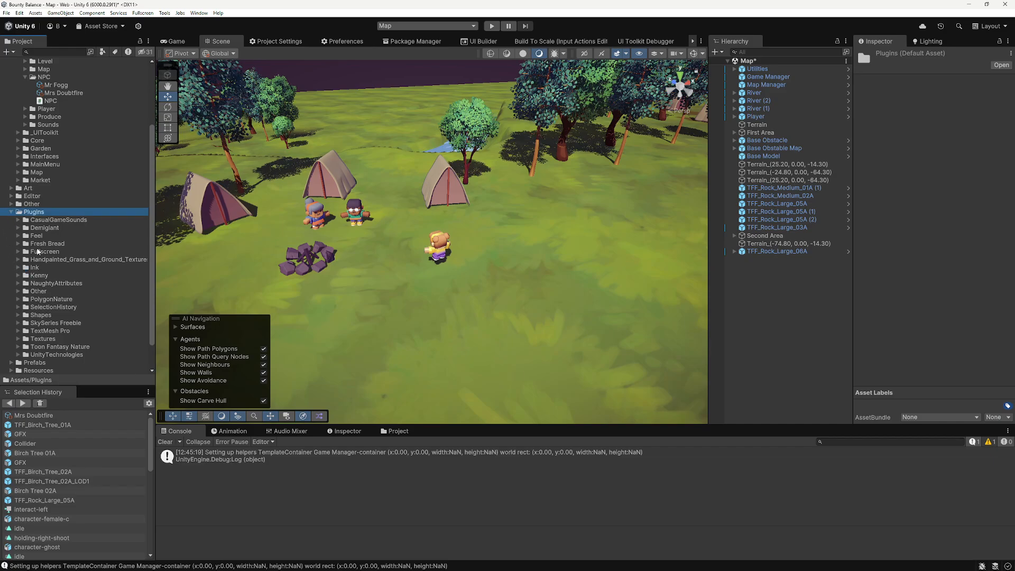
left_click(58, 93)
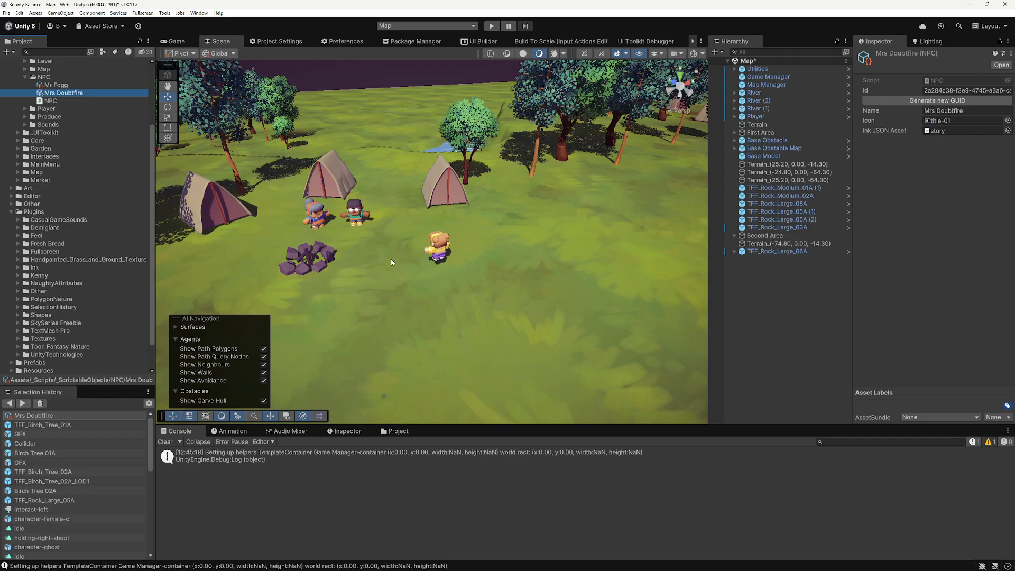
left_click(11, 213)
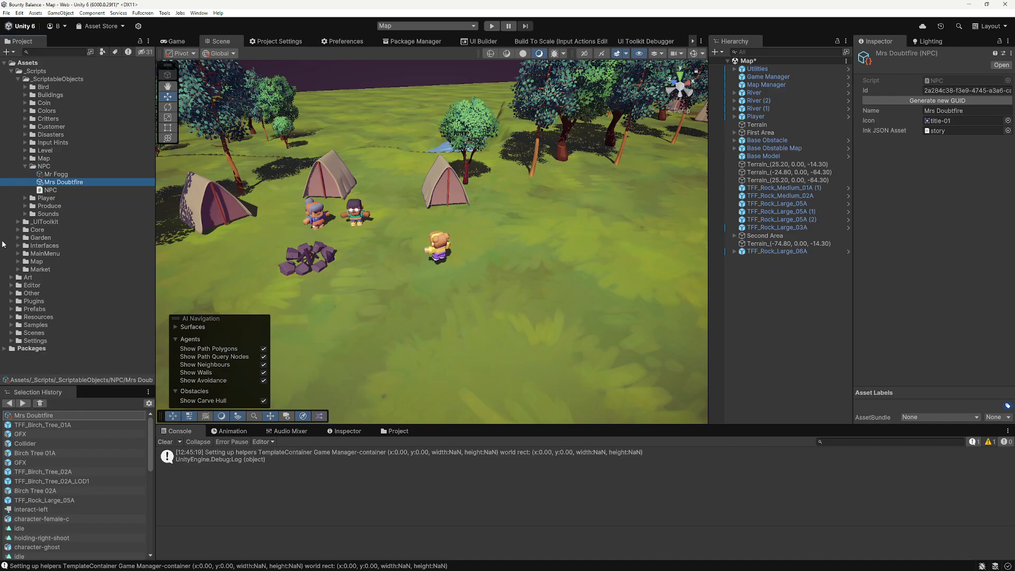
Step: Collapse the _Scripts folder and expand the NPCs folder inside Prefabs/Map
left_click(25, 166)
left_click(18, 79)
left_click(11, 71)
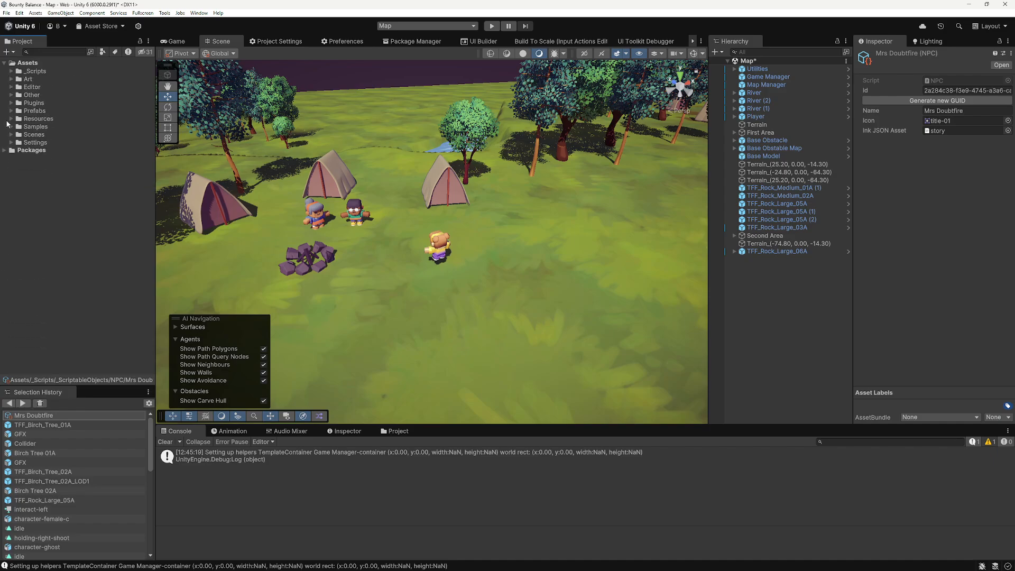
left_click(12, 111)
left_click(11, 111)
left_click(38, 135)
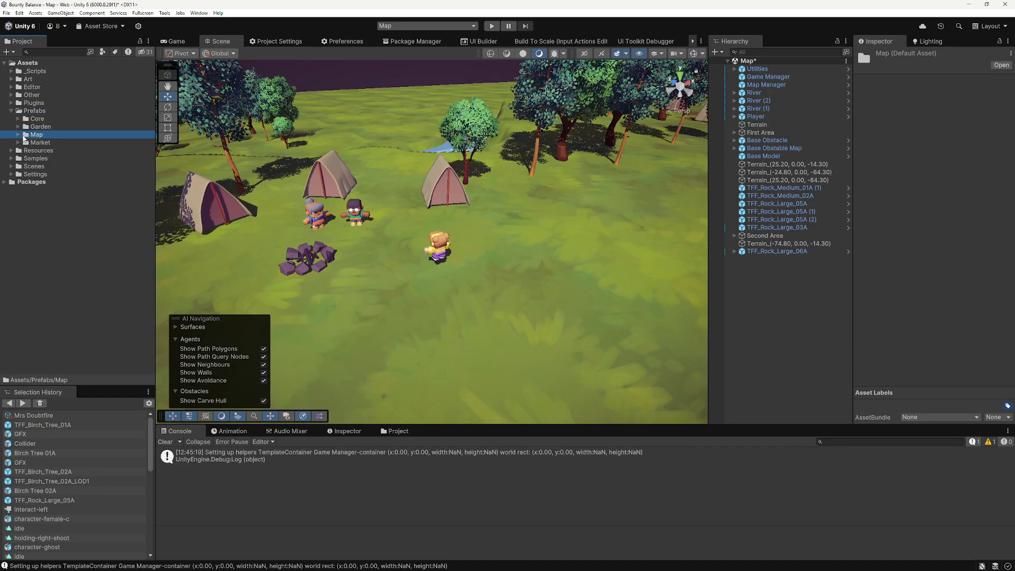
left_click(19, 135)
left_click(29, 182)
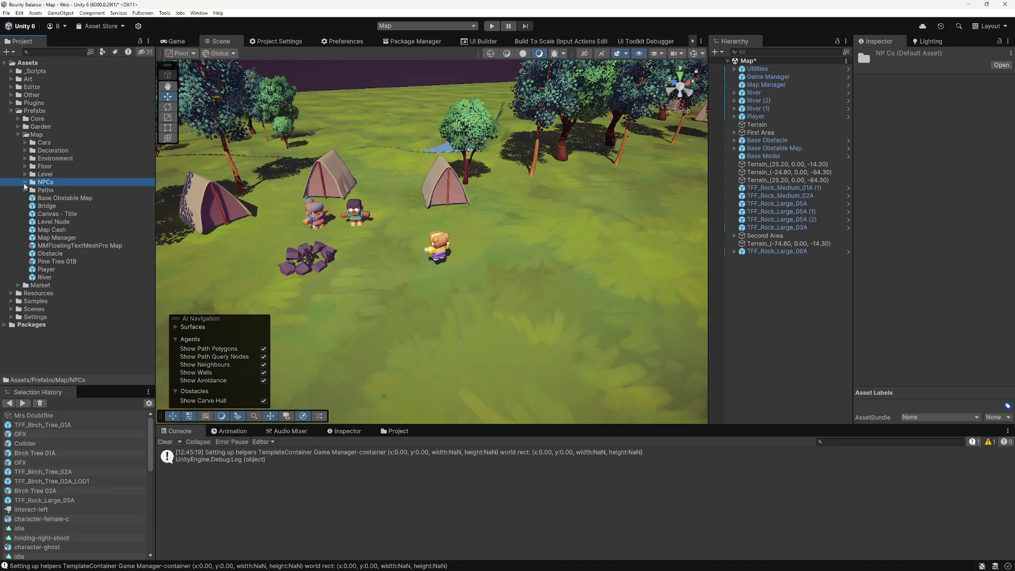
left_click(25, 182)
Step: Create a prefab variant of the Base NPC prefab and name it Mrs Doubtfire
left_click(47, 191)
right_click(48, 191)
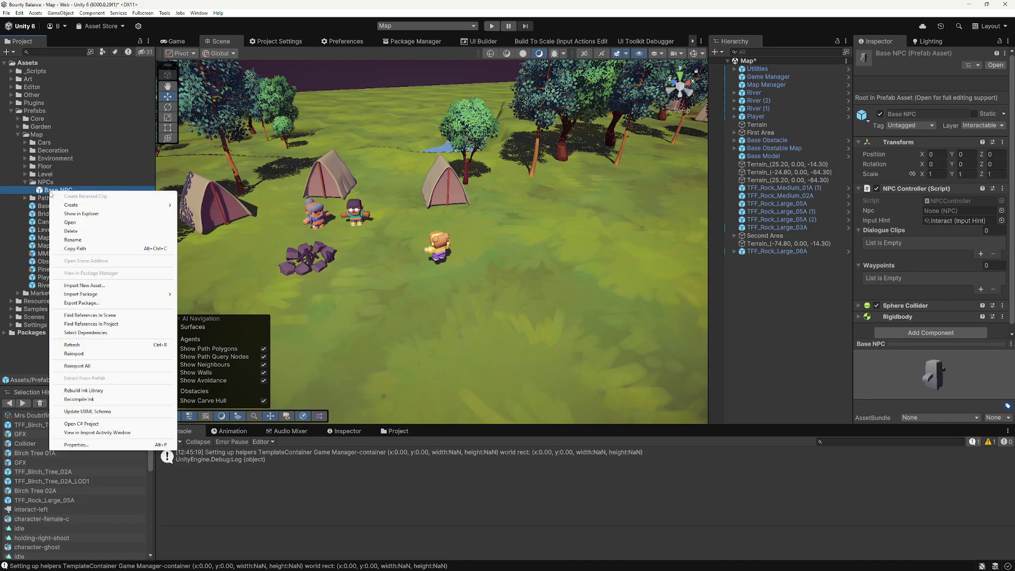
mouse_move(84, 205)
left_click(221, 231)
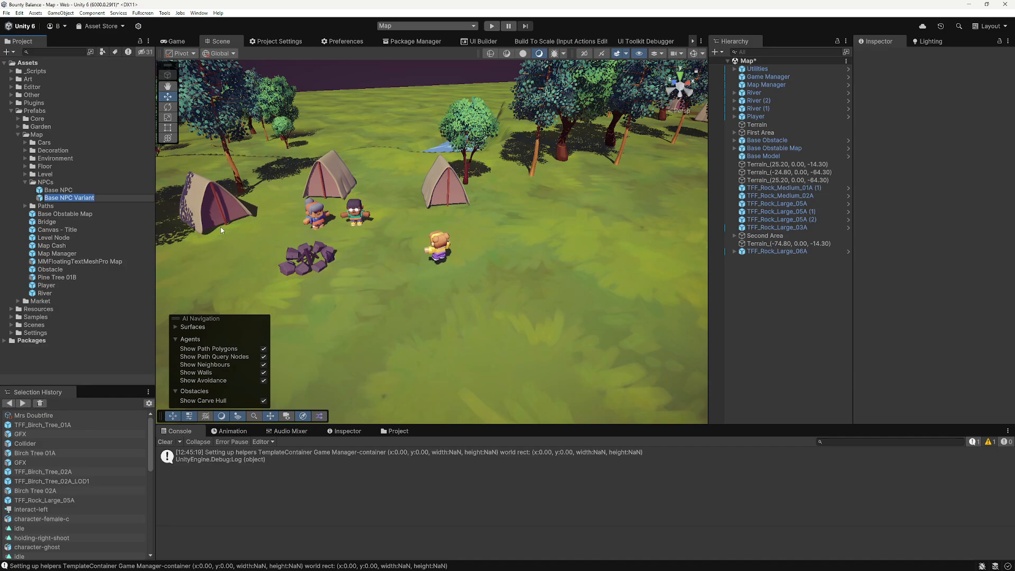
type("Mrs Doubt")
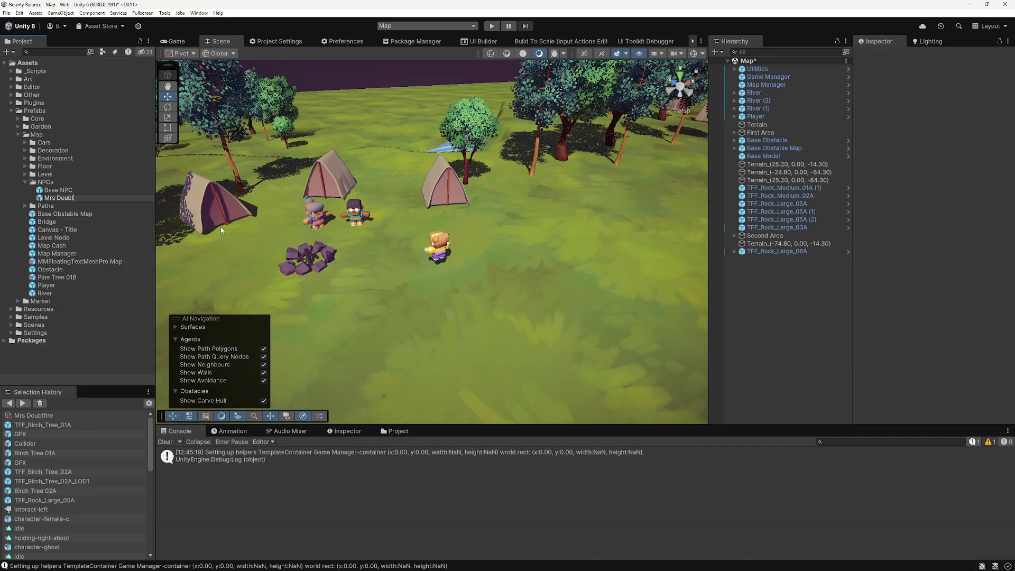
type("fire")
key("Return")
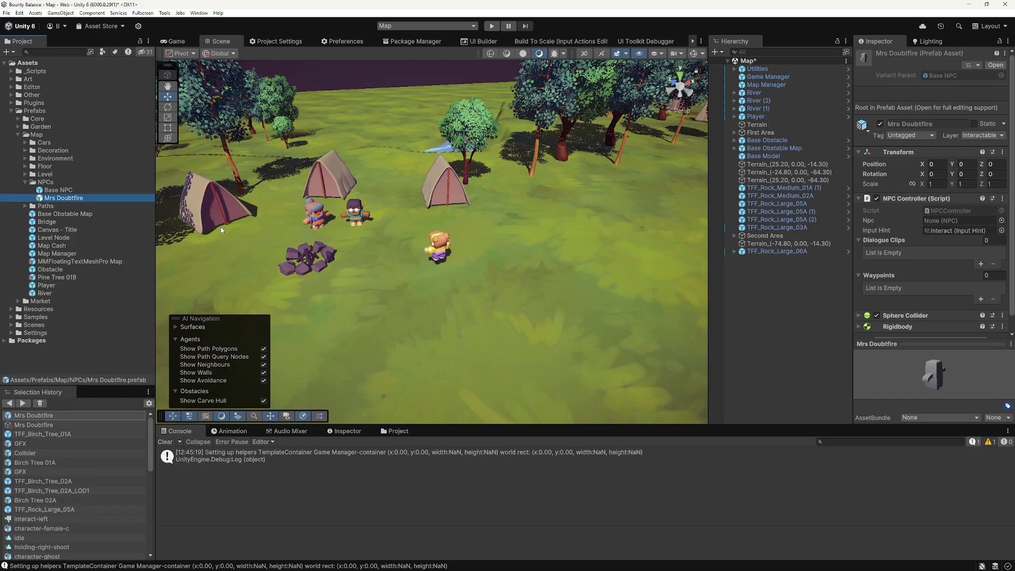
Step: Place the Mrs Doubtfire prefab in the scene beside the player, at about X 20.9, Y 2, Z -1.6, and expand its children
left_click_drag(86, 198, 481, 238)
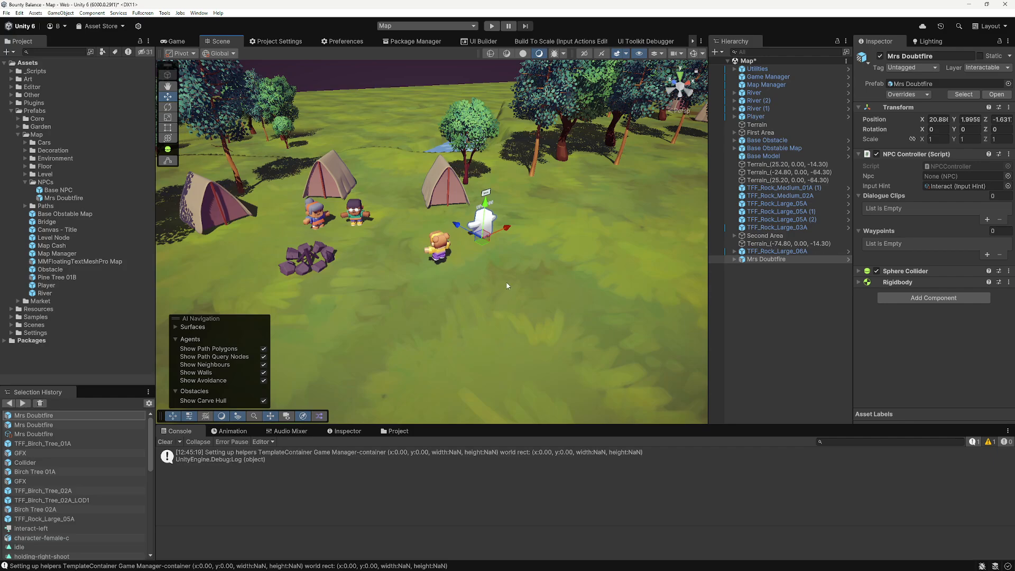
middle_click_drag(496, 288, 447, 285)
left_click(760, 259)
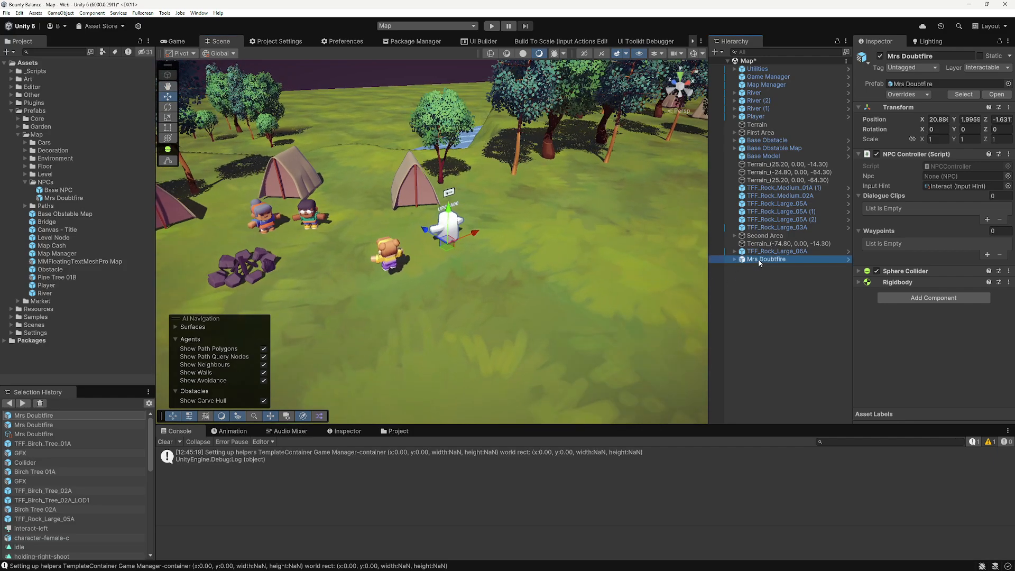
left_click(735, 260)
Step: Assign the Mrs Doubtfire NPC asset to the NPC Controller of the Mrs Doubtfire instance
left_click(1008, 176)
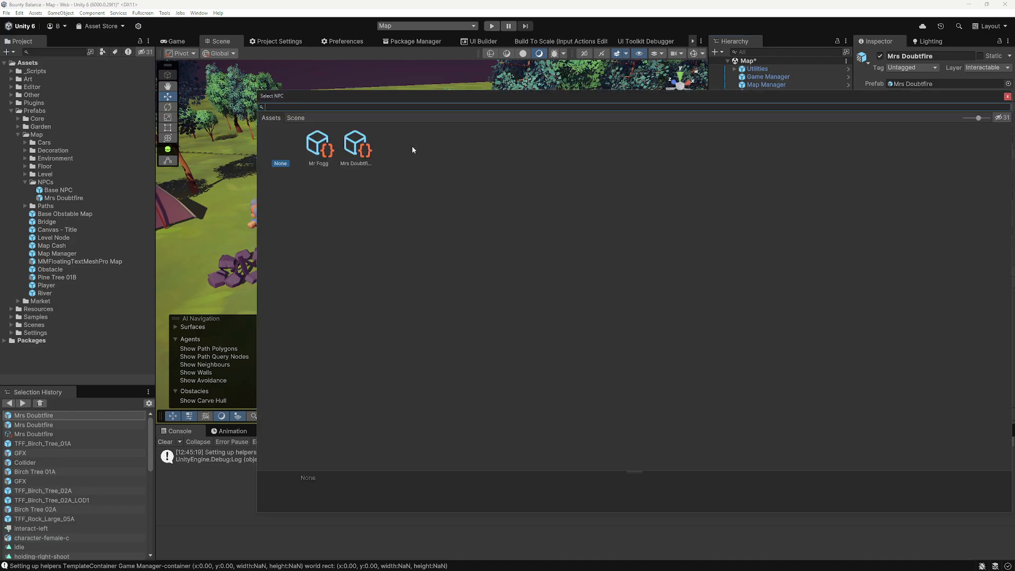
double_click(358, 147)
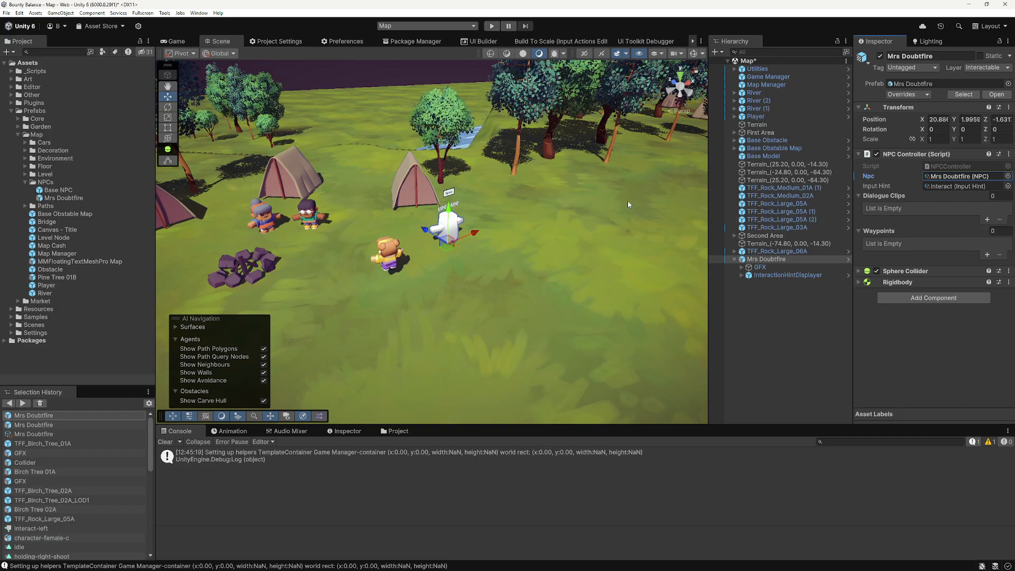
left_click(871, 187)
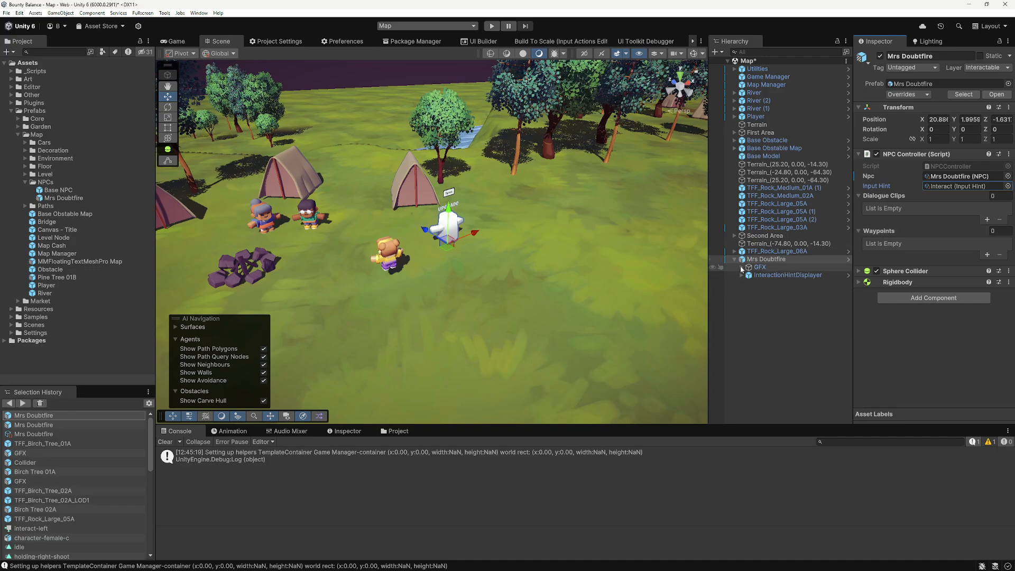
Step: Delete the character-ghost model from the GFX object of the Mrs Doubtfire instance
left_click(763, 268)
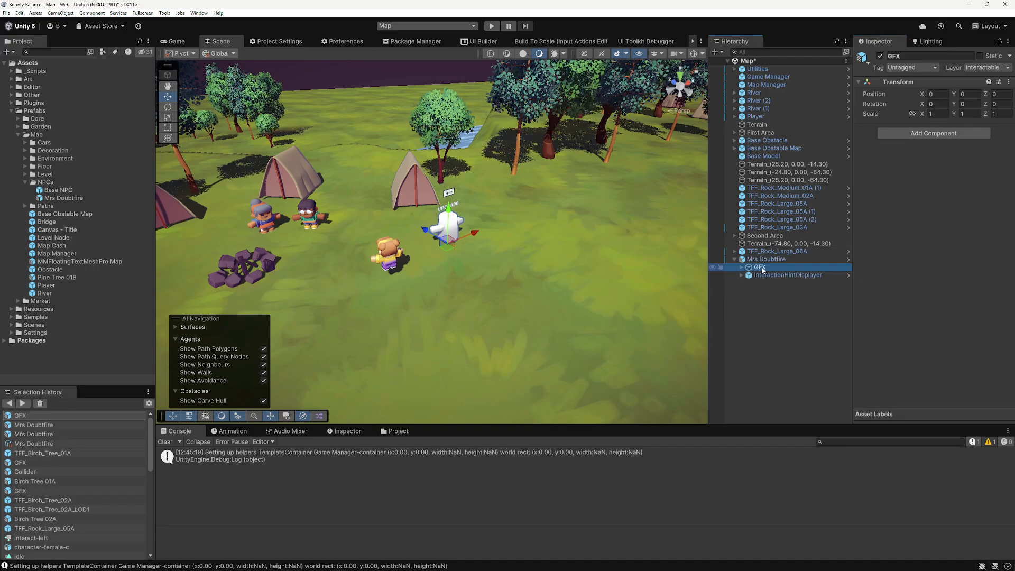
left_click(743, 267)
left_click(784, 275)
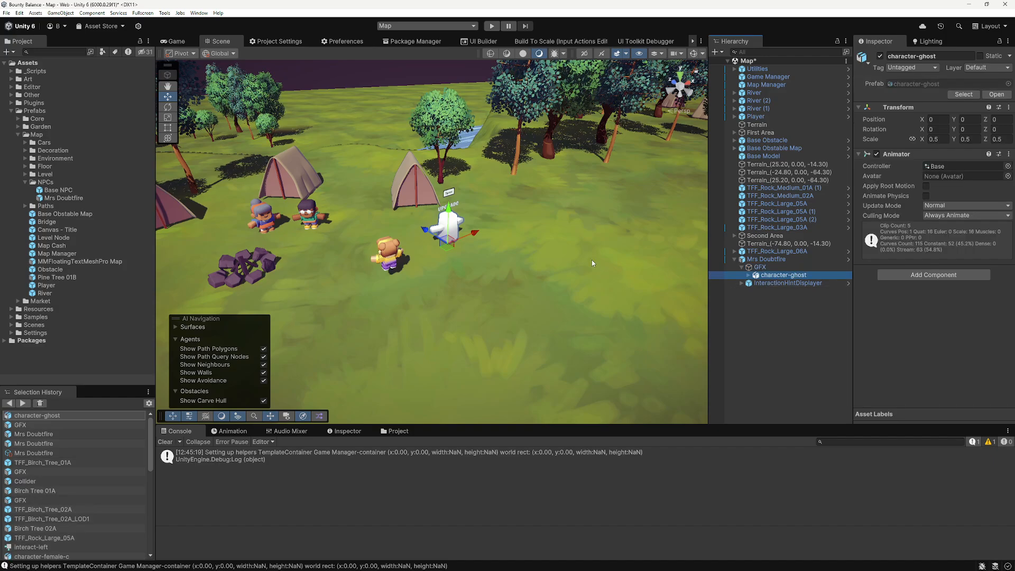
left_click(693, 53)
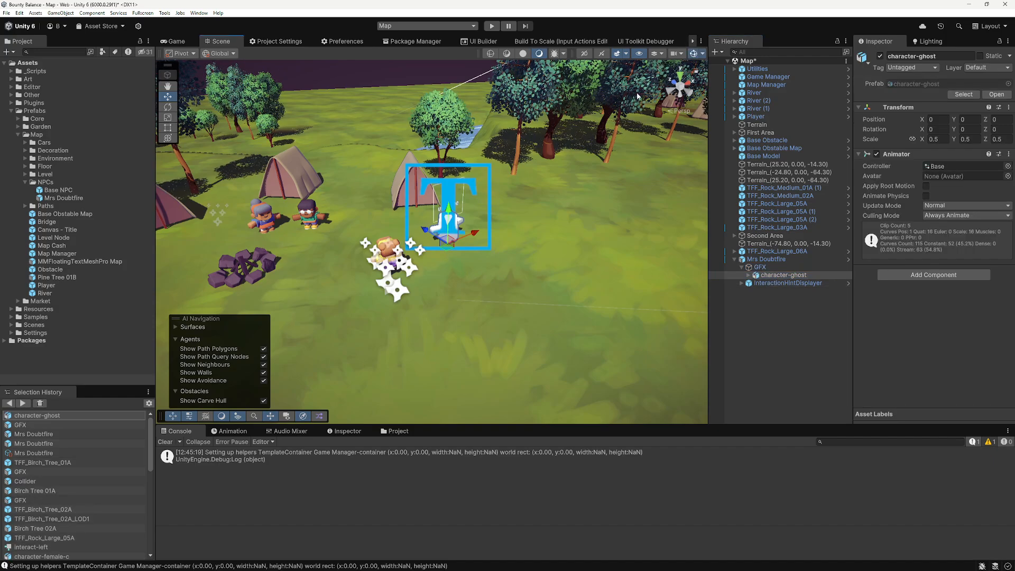
double_click(784, 275)
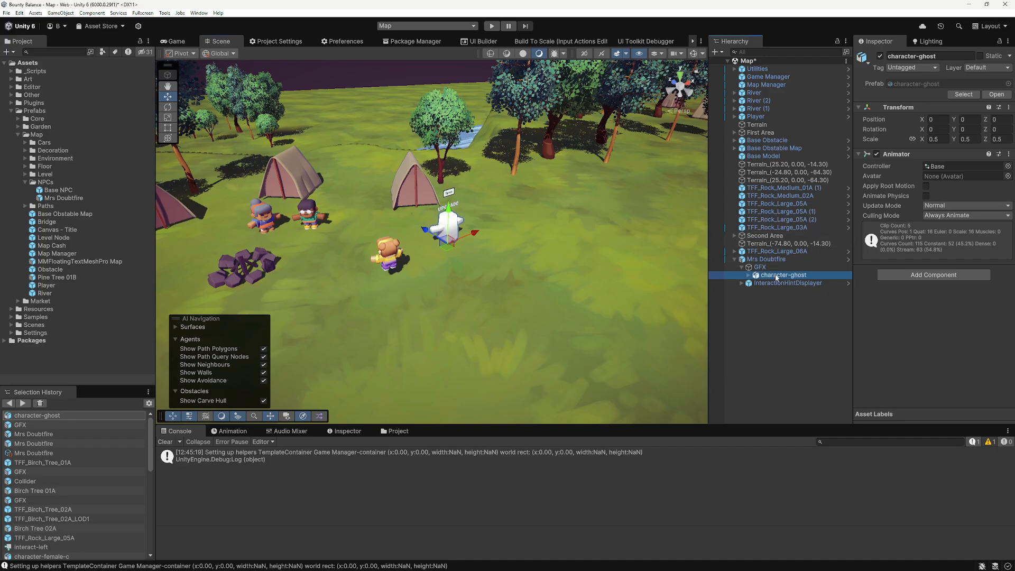
scroll(582, 316, "down", 2)
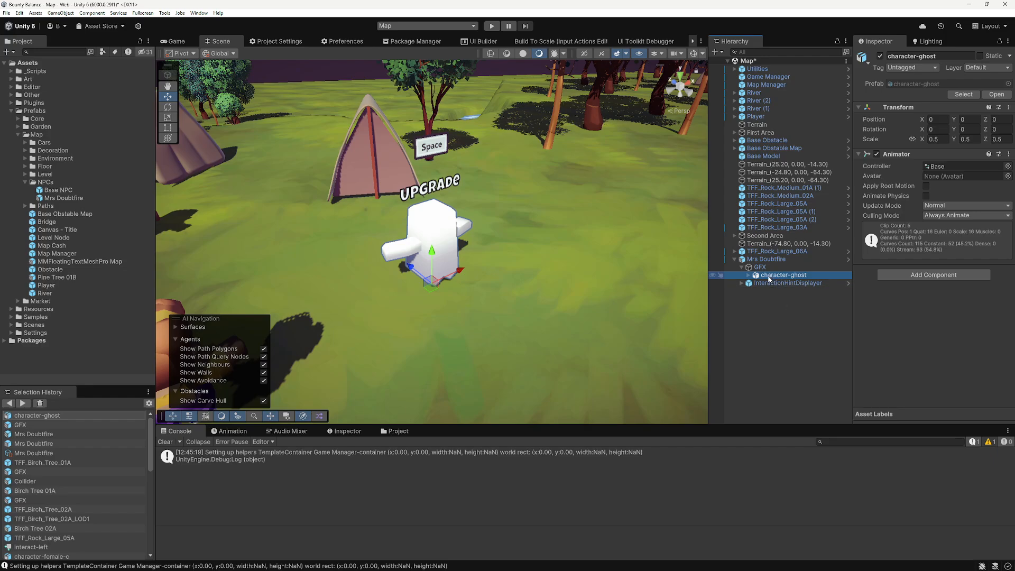
key("Delete")
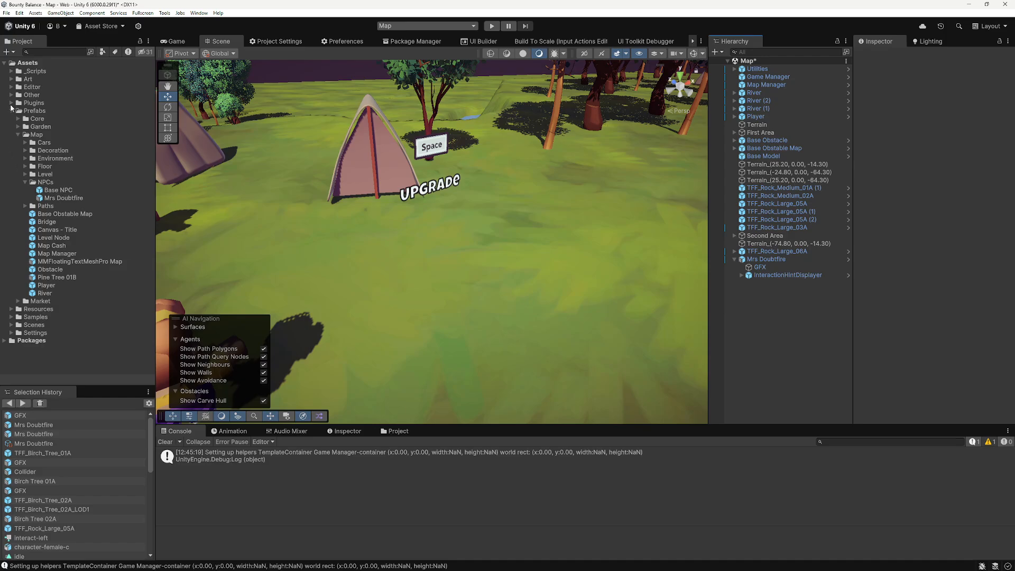
Step: Add the character-female-c model from Plugins/Kenny/Mini Characters as a child of the Mrs Doubtfire GFX object
left_click(12, 103)
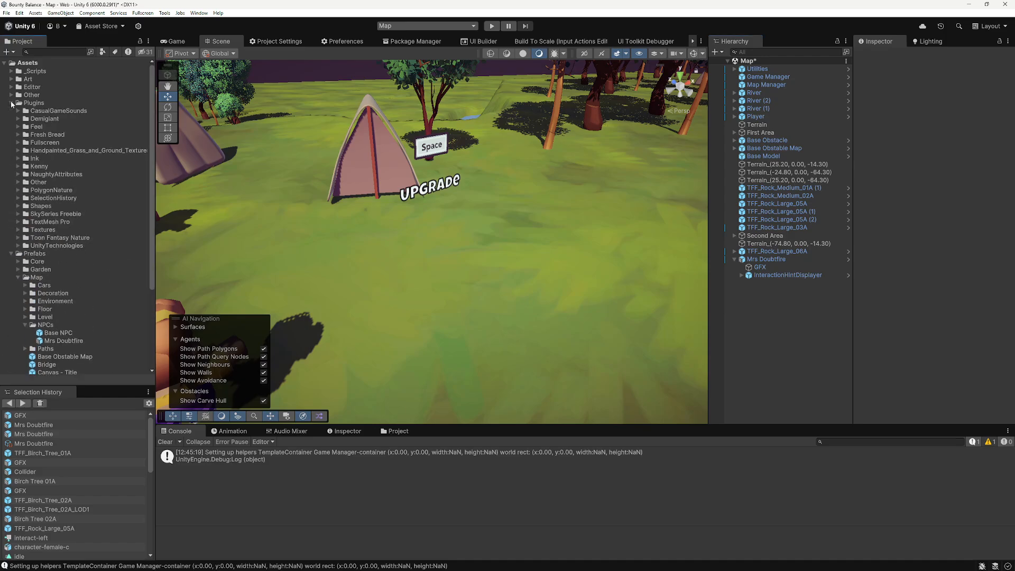
left_click(24, 166)
left_click(18, 166)
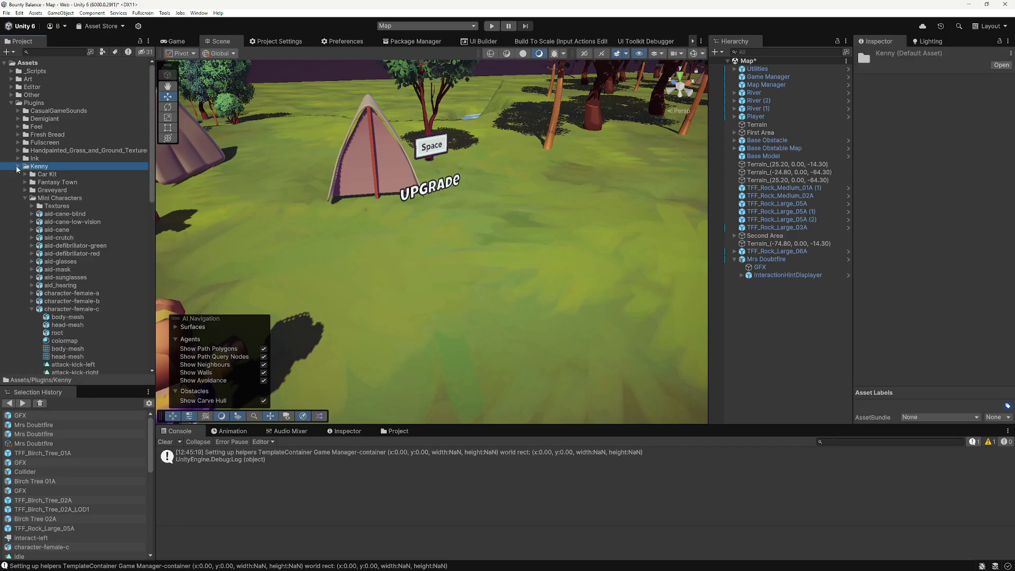
scroll(34, 271, "down", 3)
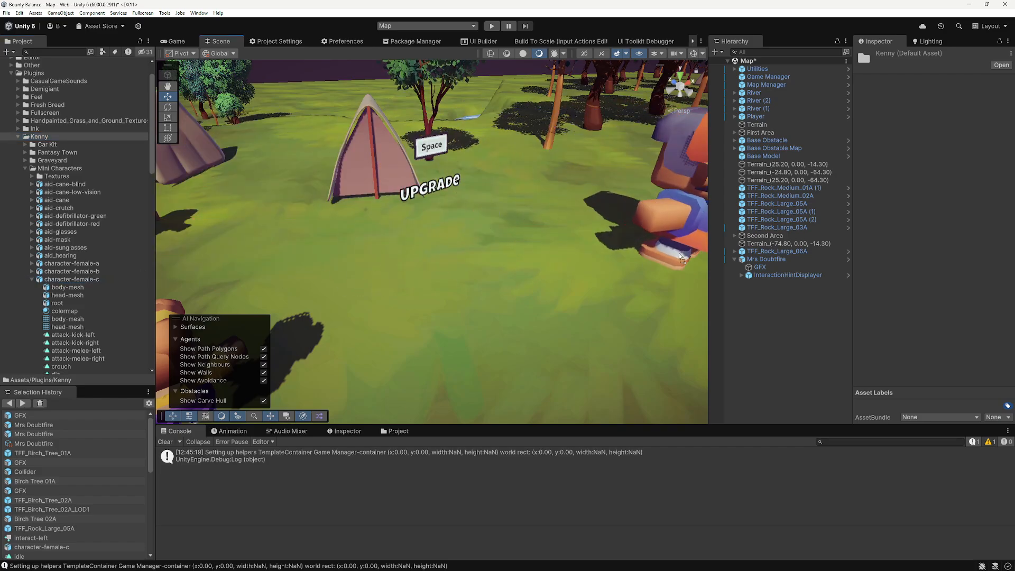
left_click(769, 268)
left_click_drag(770, 271, 770, 268)
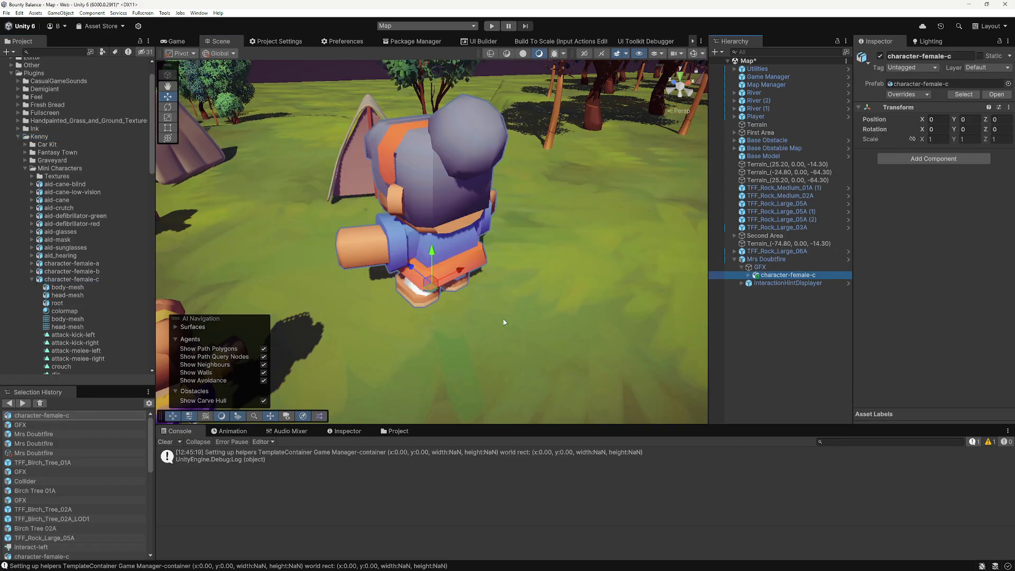
Step: Scale the character-female-c model uniformly to 0.4
scroll(422, 339, "down", 6)
key("f")
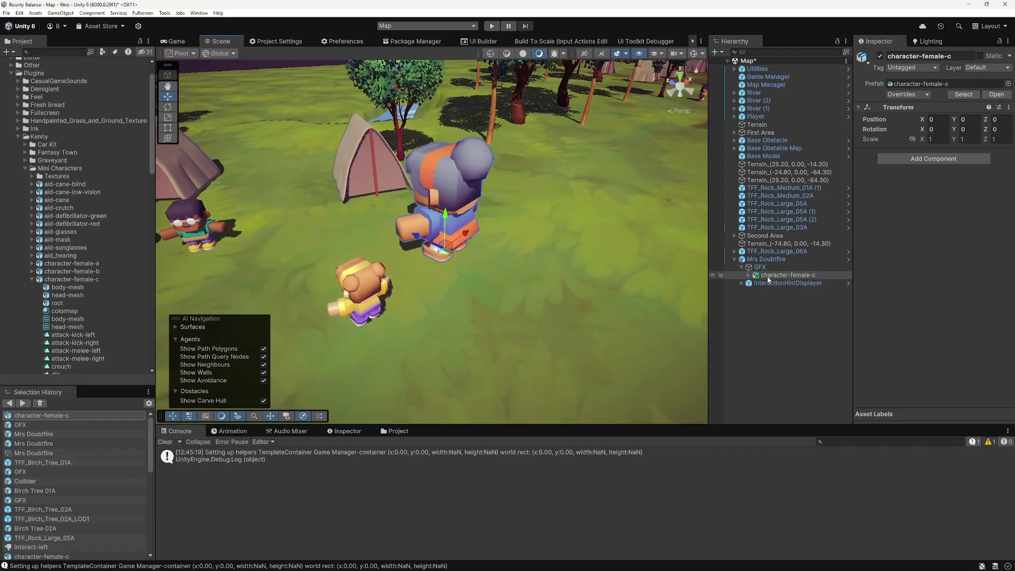
left_click(935, 140)
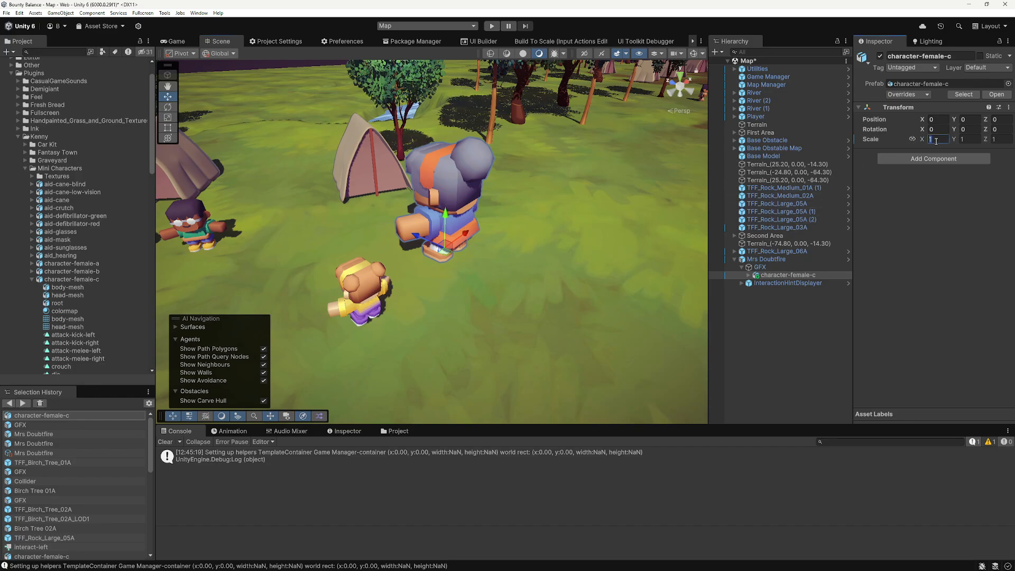
type("0.4")
scroll(500, 225, "up", 3)
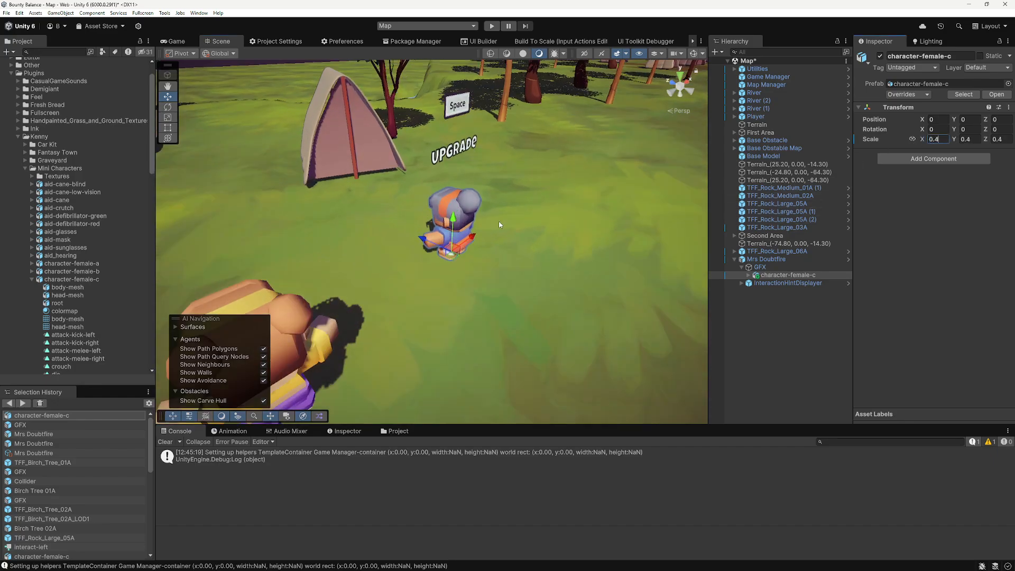
Step: Add a convex Mesh Collider to the character-female-c model, using its body-mesh as the collider mesh
left_click(768, 260)
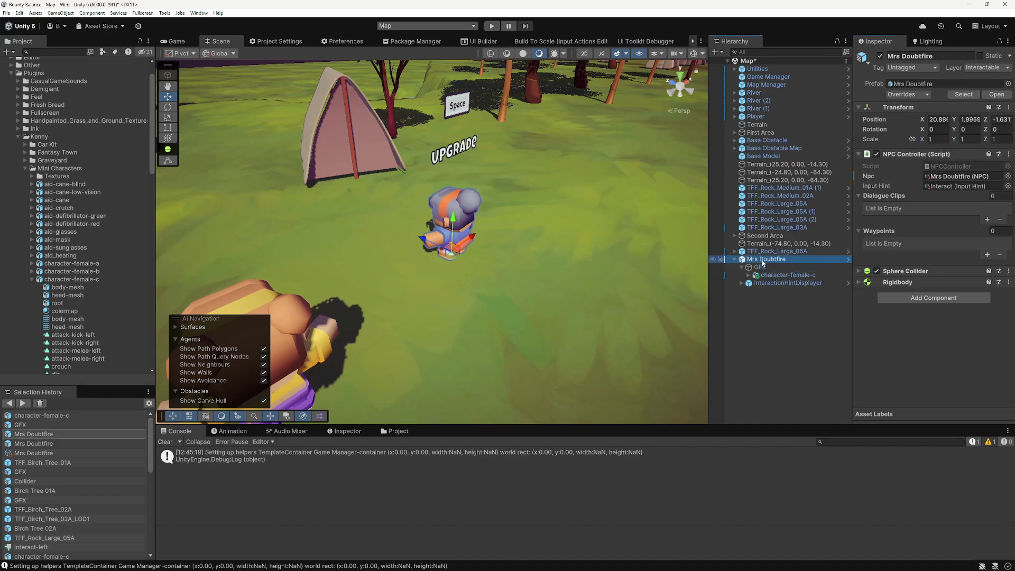
left_click(788, 275)
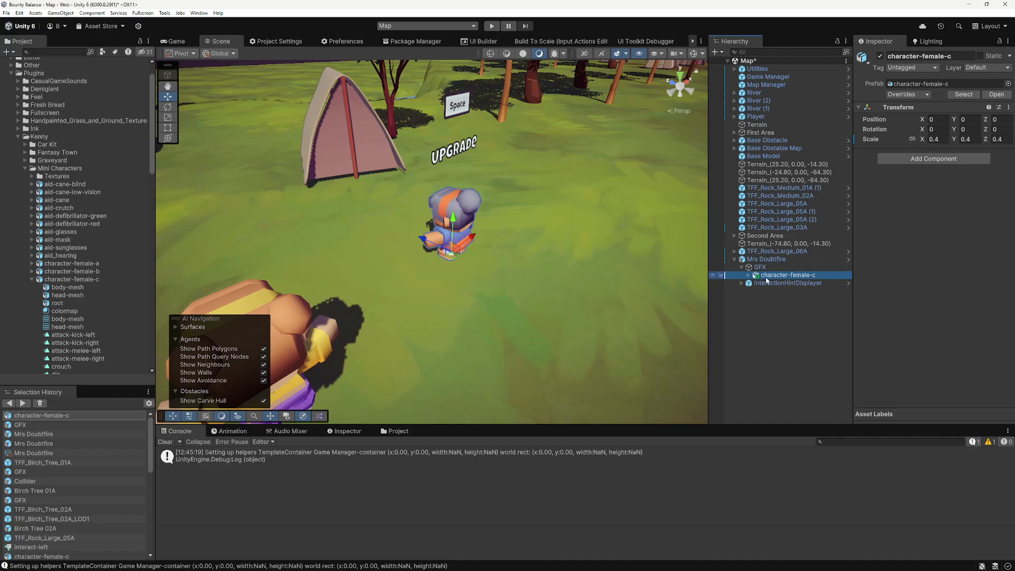
left_click(766, 276)
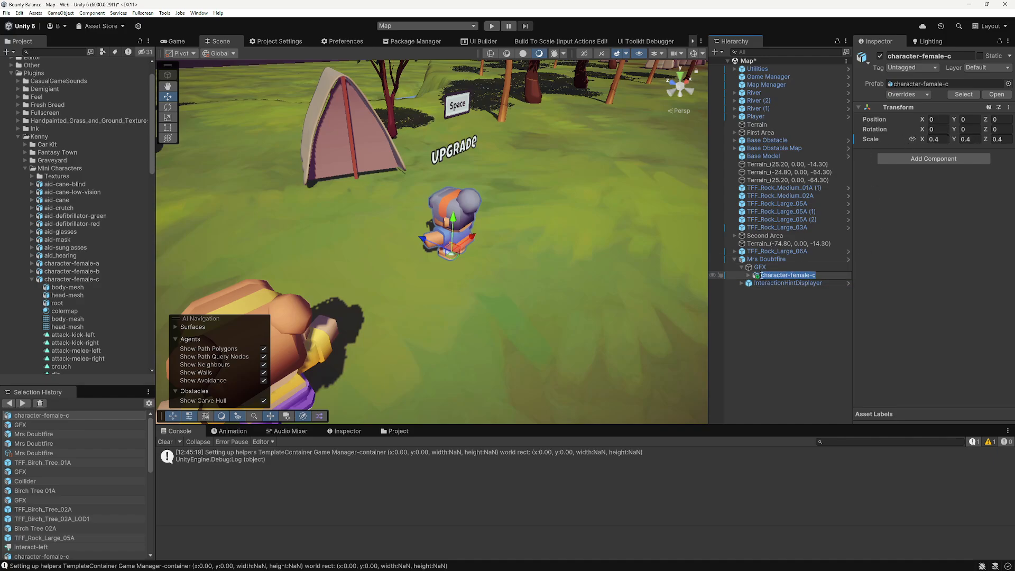
key("Escape")
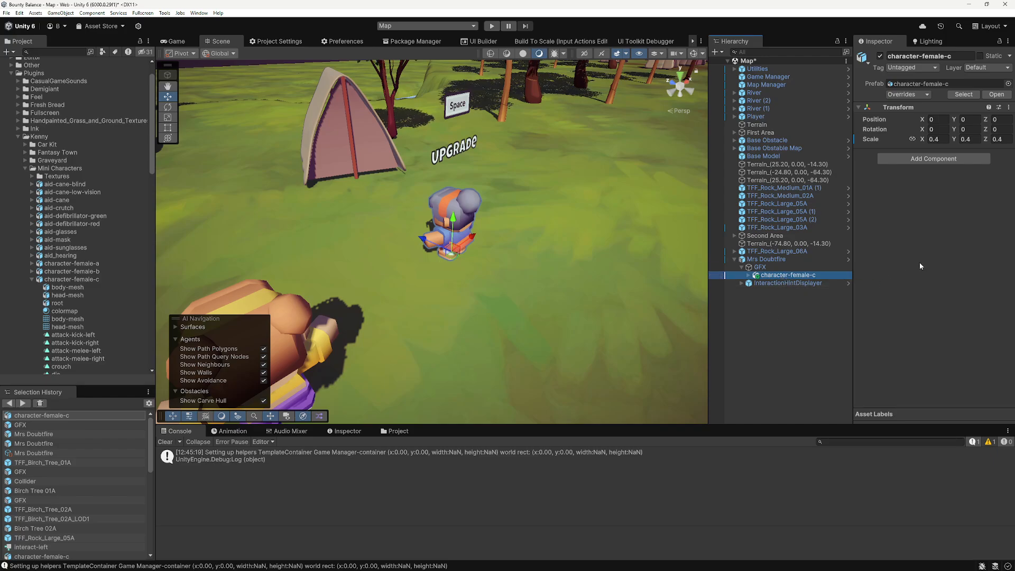
left_click(956, 158)
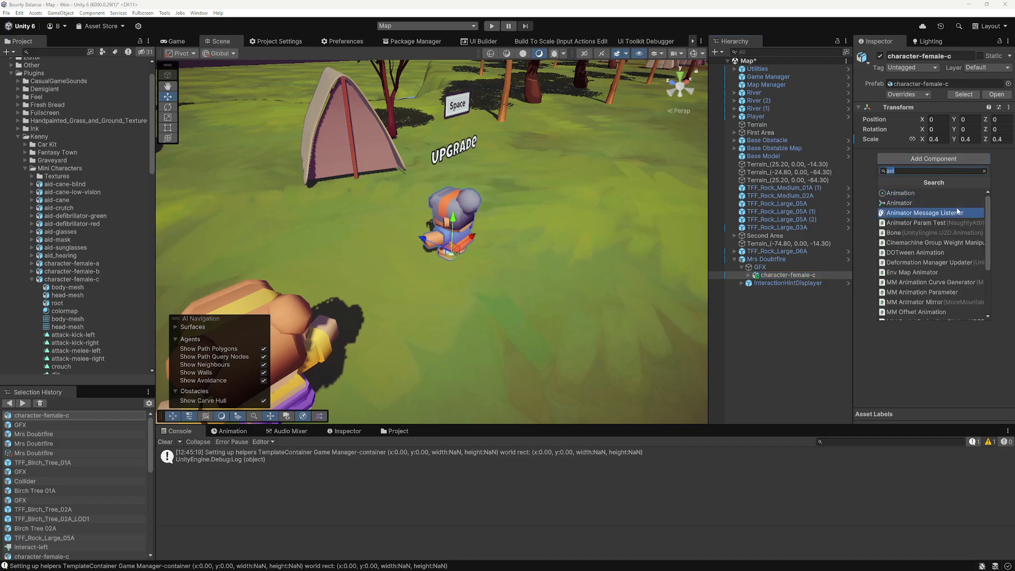
type("mesh")
key("Up")
key("Up")
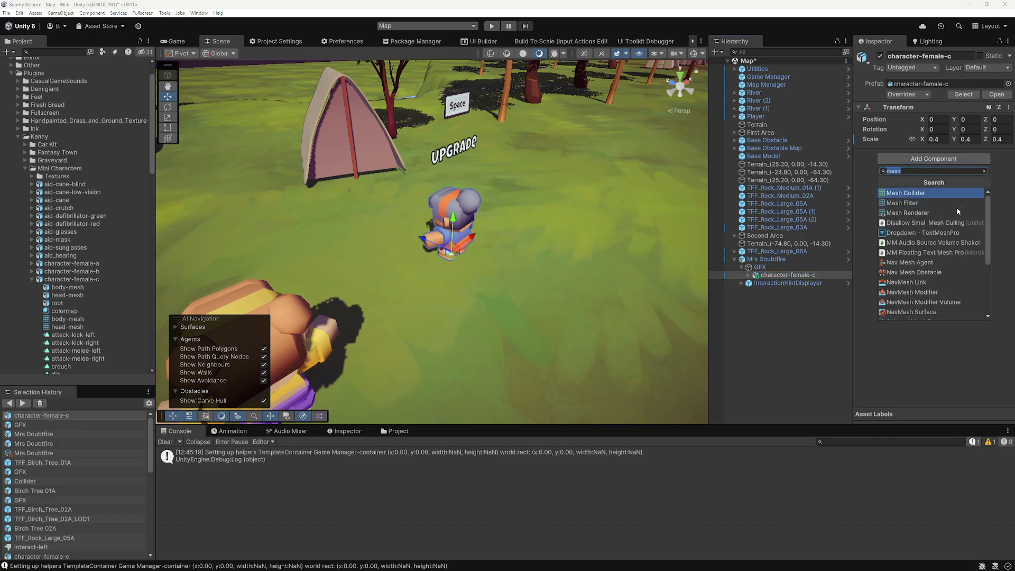
key("Return")
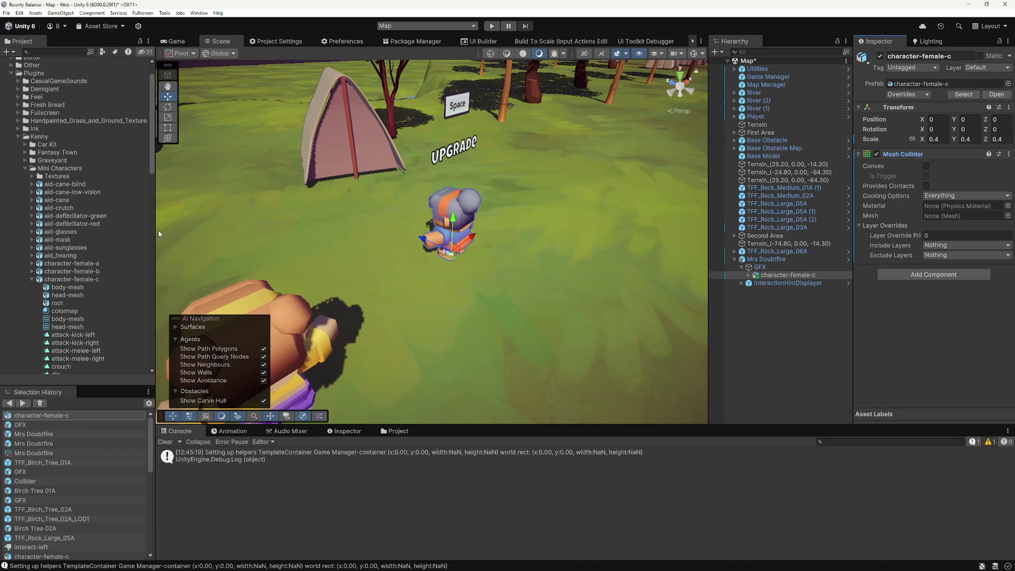
left_click_drag(70, 324, 950, 223)
left_click(926, 167)
Step: Run the game and try to talk to Mrs Doubtfire several times
left_click(492, 26)
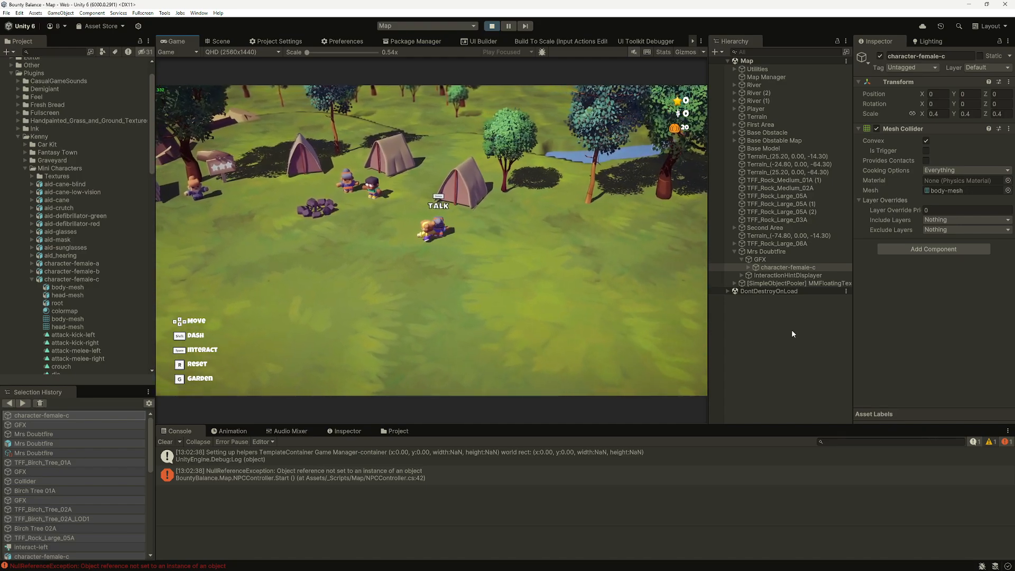
key("space")
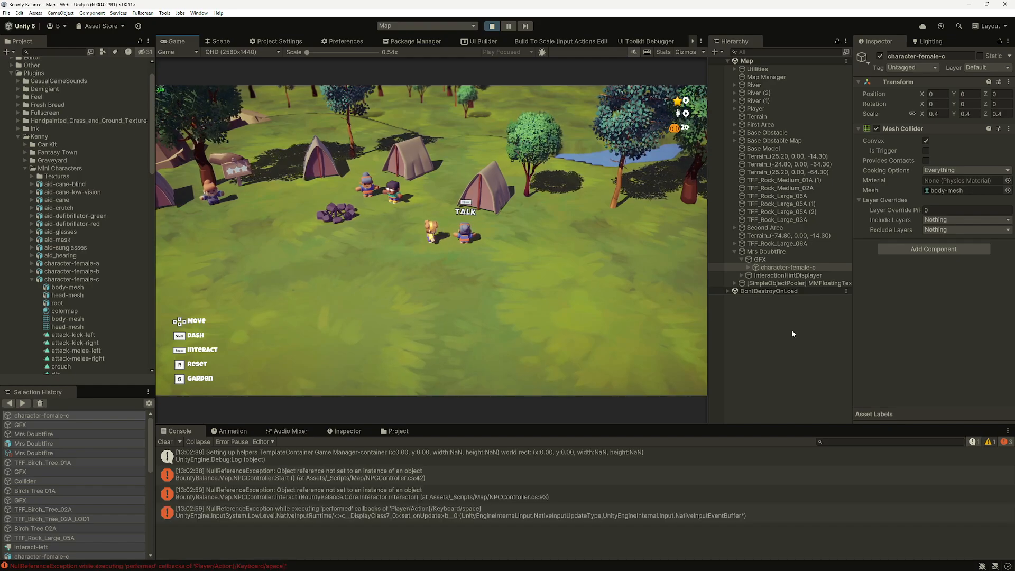
key("space")
key("space")
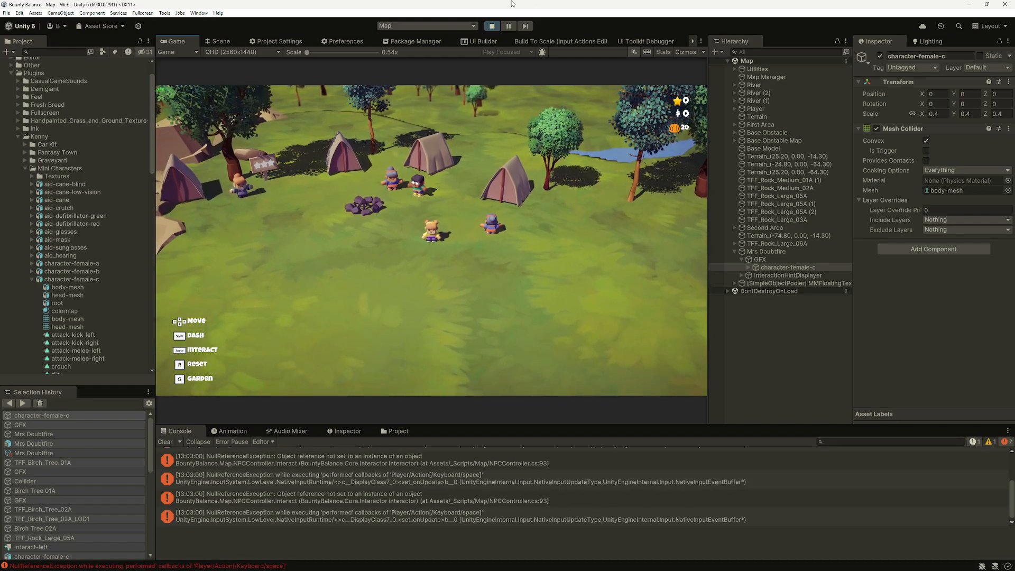
Step: Stop the game and add an Animator component to the character-female-c model under Mrs Doubtfire
left_click(490, 28)
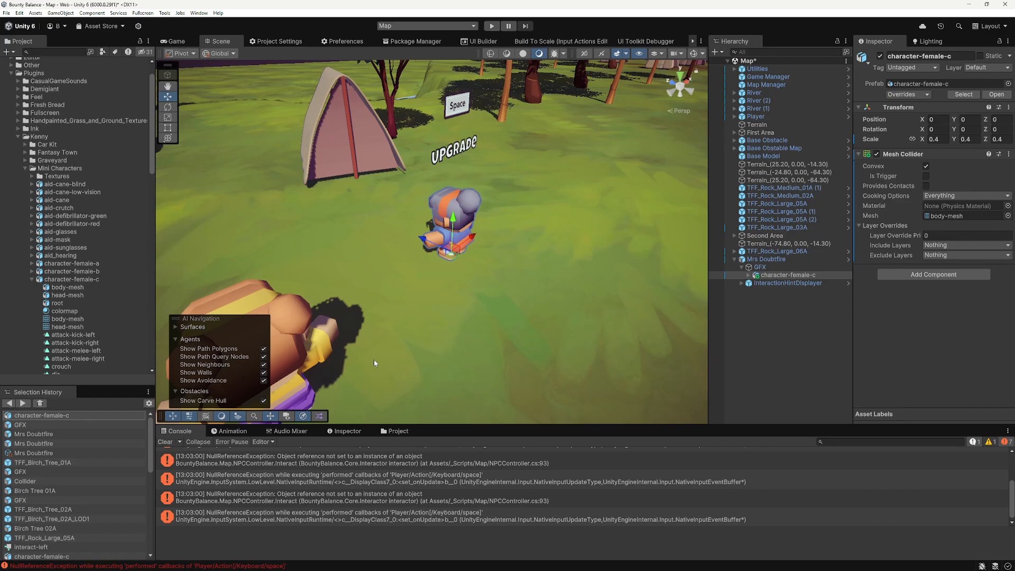
left_click(934, 275)
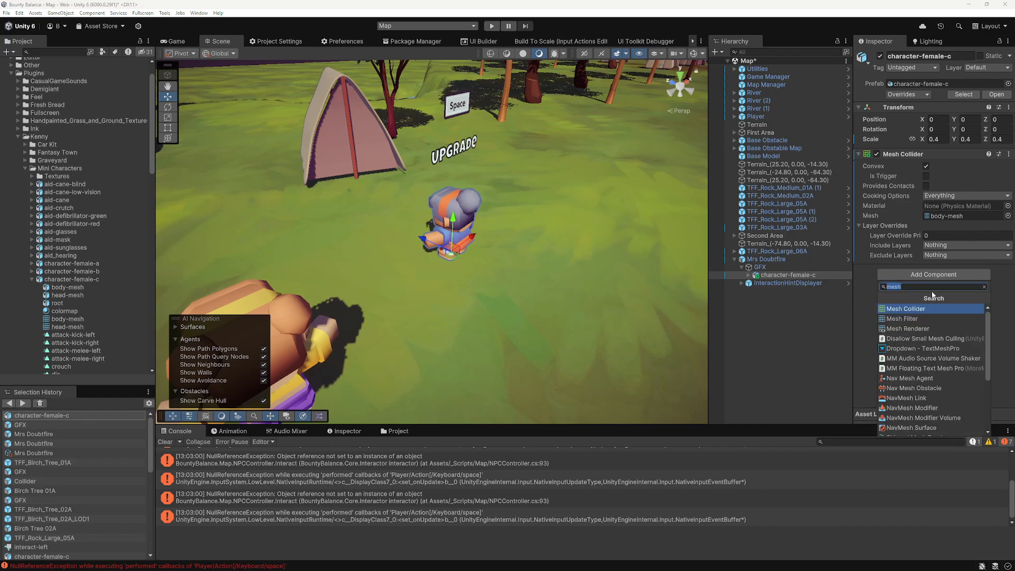
type("ani")
key("Down")
key("Return")
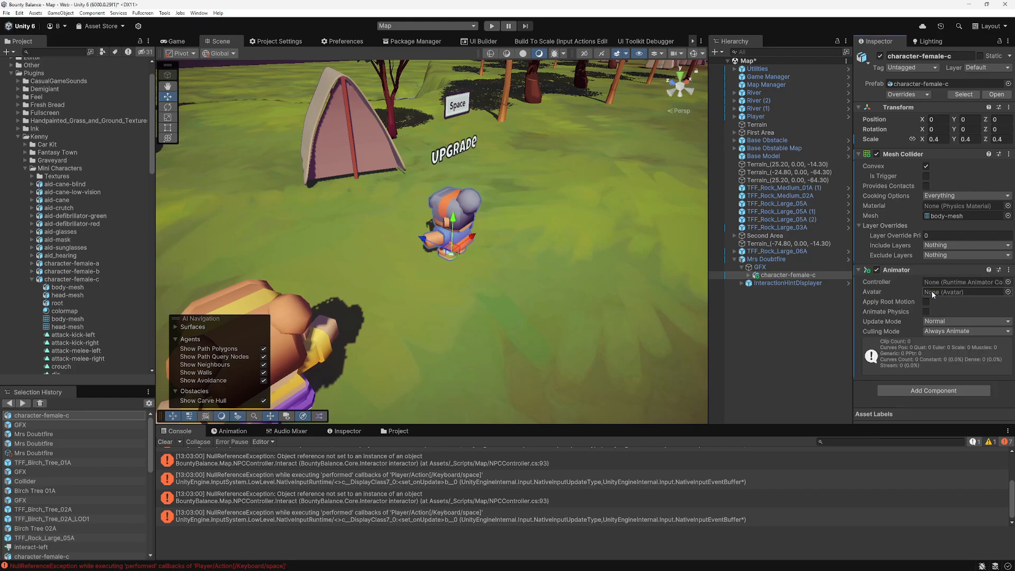
left_click(898, 154)
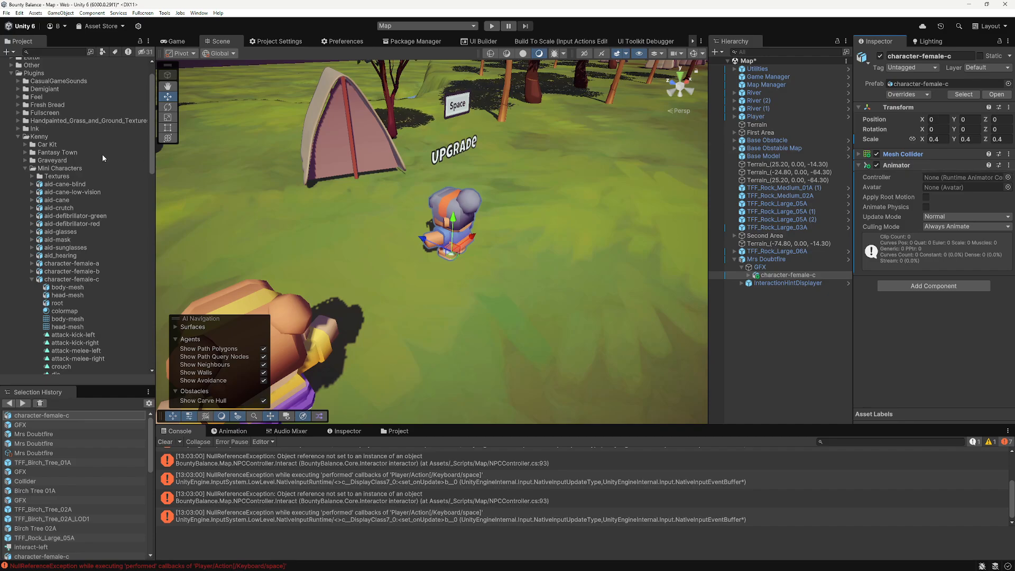
Step: Duplicate the NPC Animator Override asset in Art/Animation/NPCs and name the copy Mrs Doubtfire
scroll(103, 154, "up", 2)
left_click(11, 79)
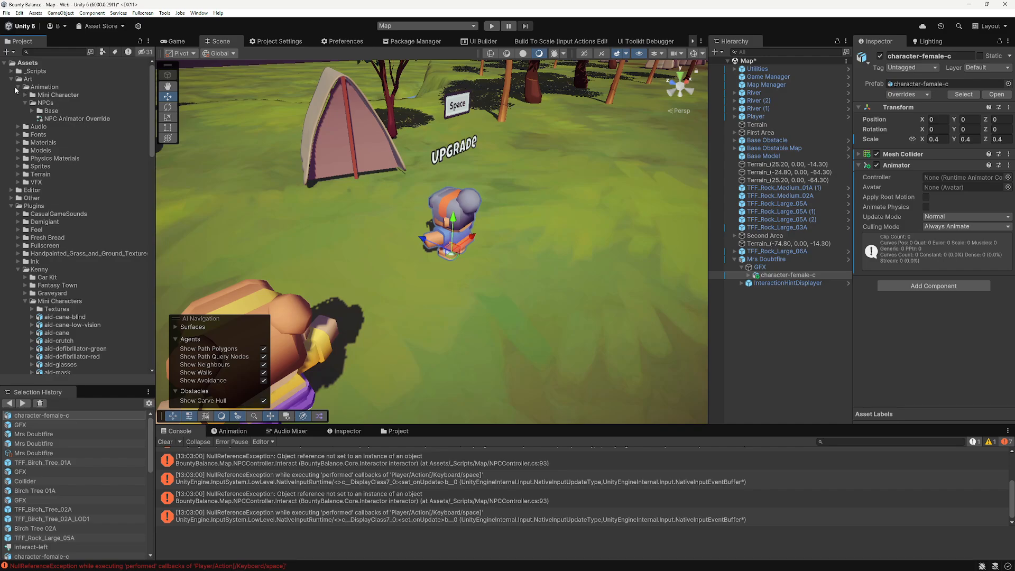
left_click(18, 88)
left_click(17, 89)
left_click(17, 88)
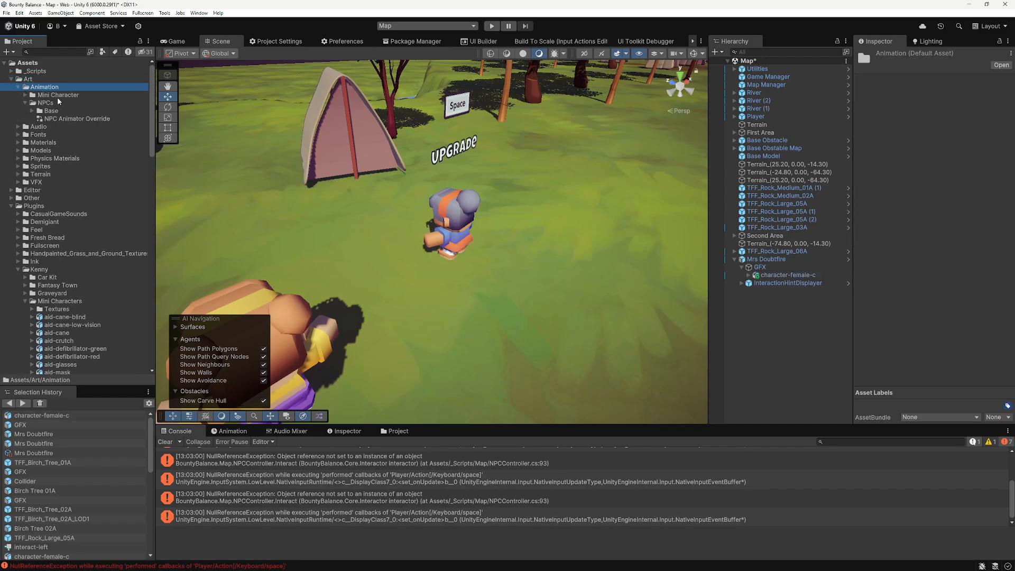
left_click(48, 103)
left_click(26, 103)
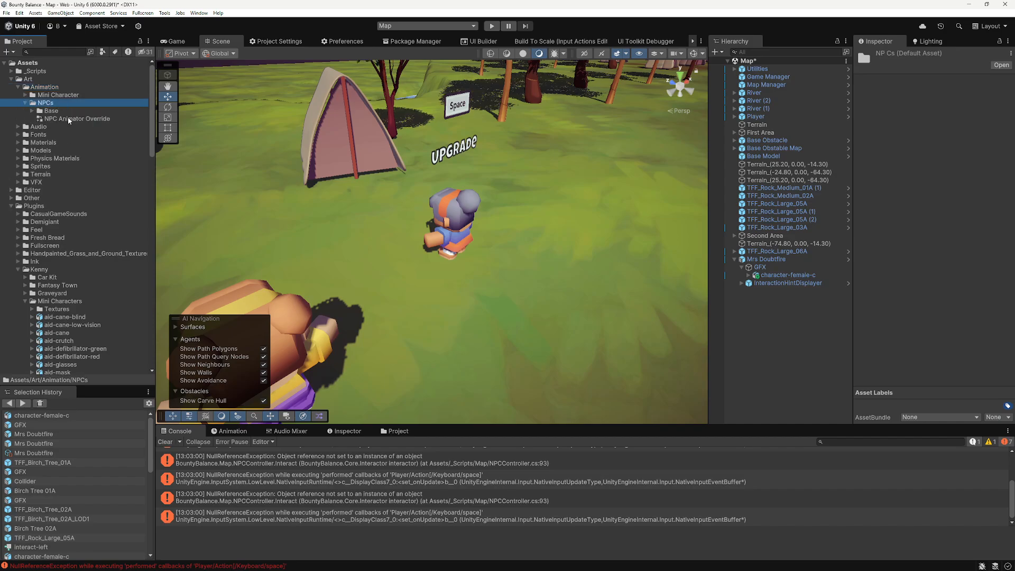
left_click(53, 120)
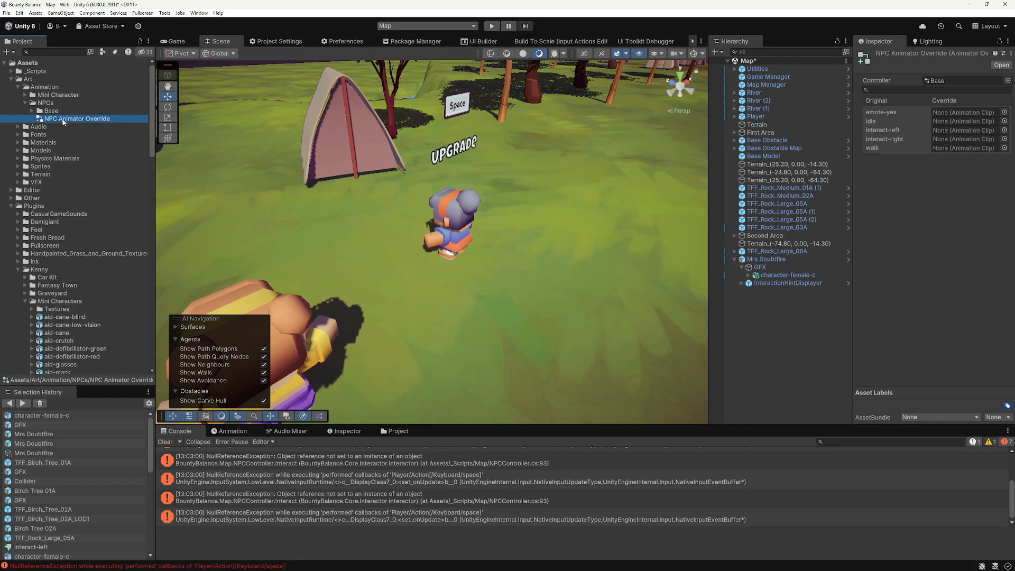
key("ctrl+d")
key("F2")
type("Mrs ")
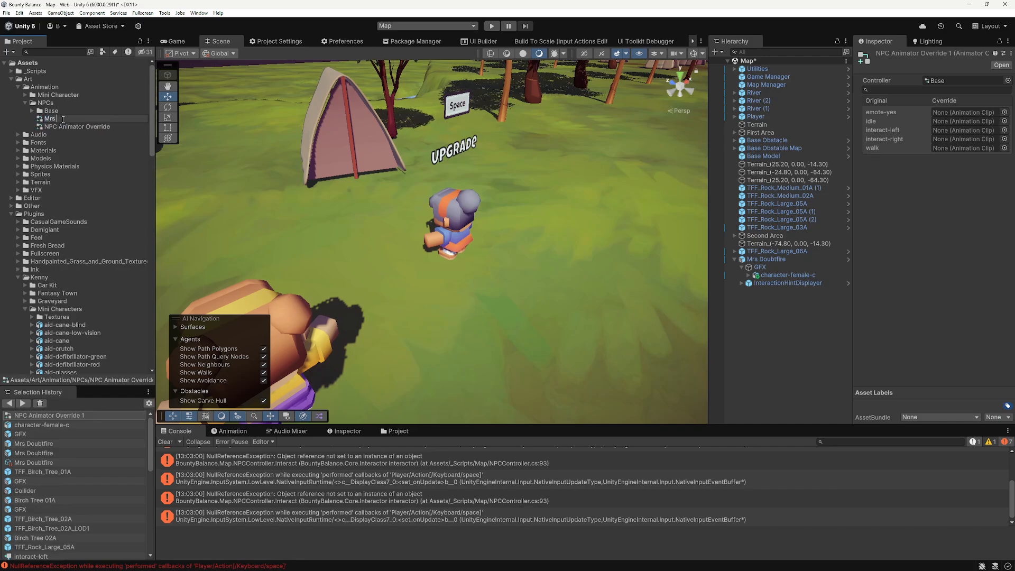
type("Doubtfire")
key("Return")
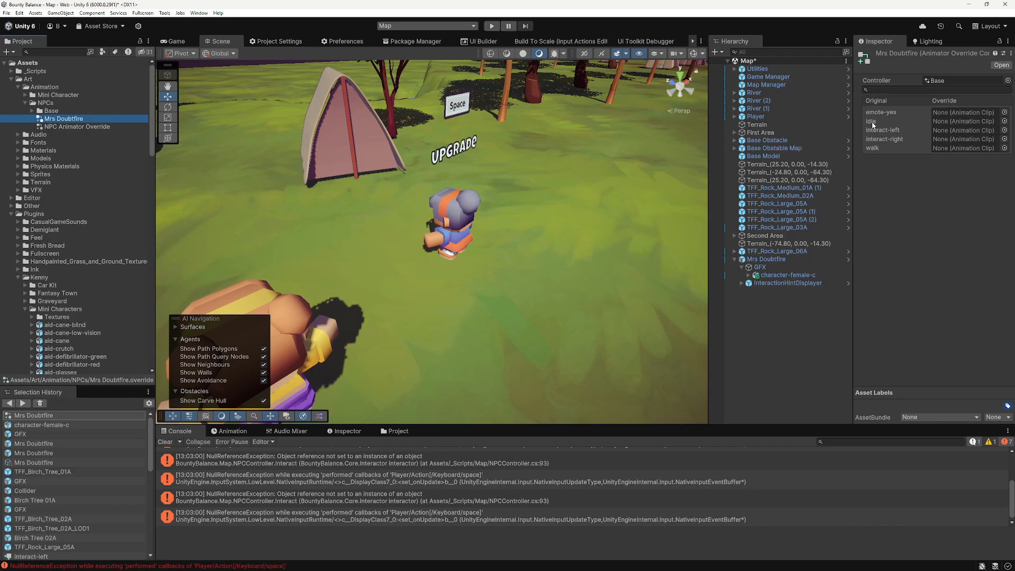
Step: Open the properties of the Mrs Doubtfire override controller in a separate floating window
scroll(85, 253, "down", 5)
scroll(82, 257, "down", 4)
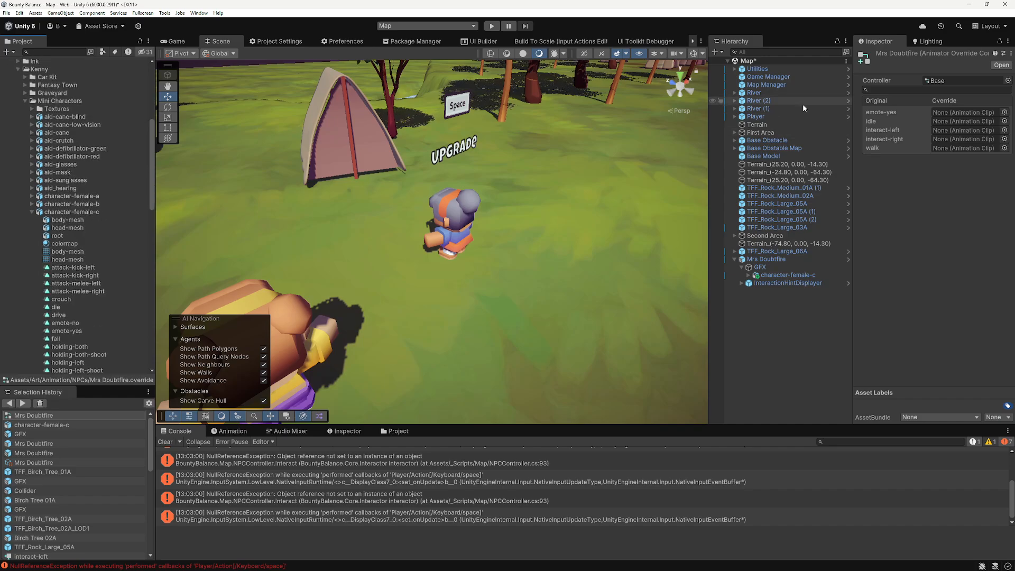
scroll(56, 166, "up", 5)
scroll(56, 165, "up", 4)
right_click(58, 119)
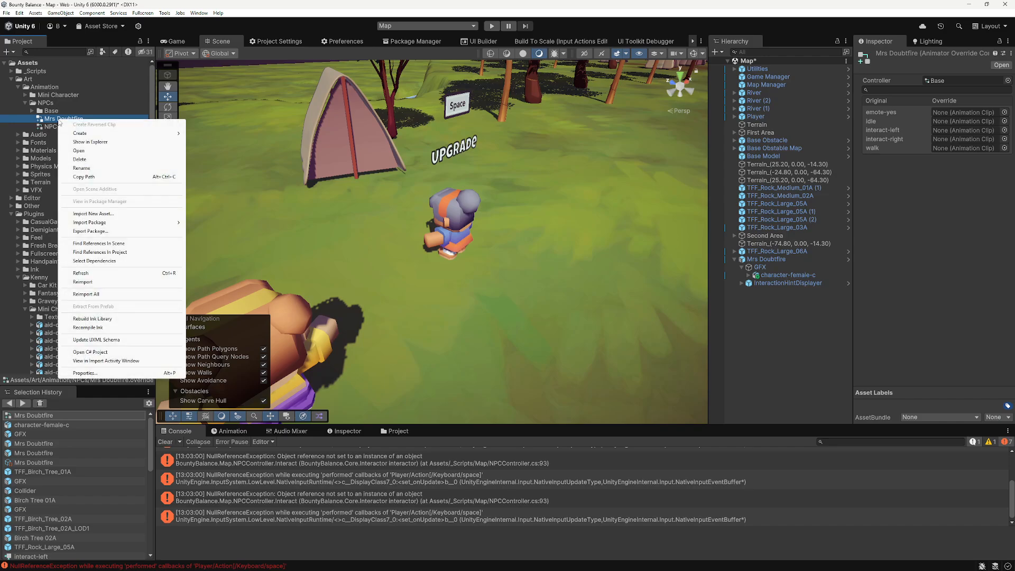
left_click(93, 375)
left_click_drag(429, 124, 411, 103)
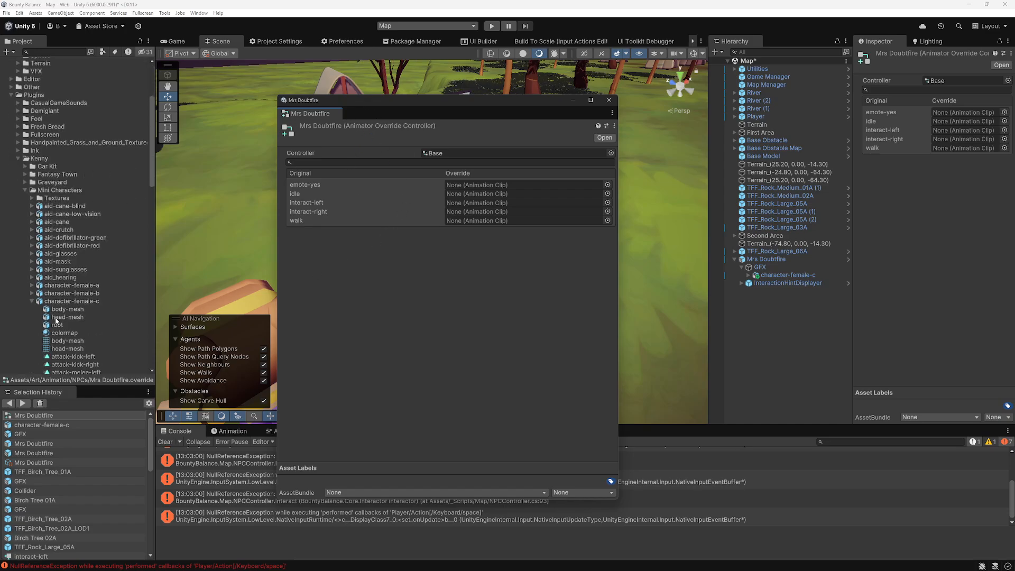
Step: Enable Loop Time on the idle clip of the character-female-c model and apply the import settings
scroll(55, 318, "down", 5)
left_click(86, 272)
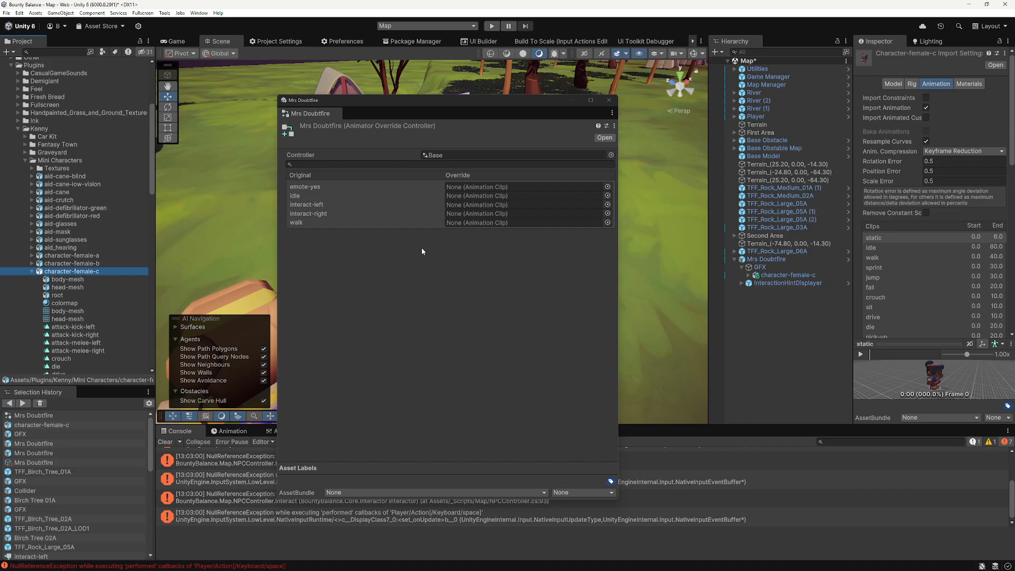
scroll(55, 327, "down", 3)
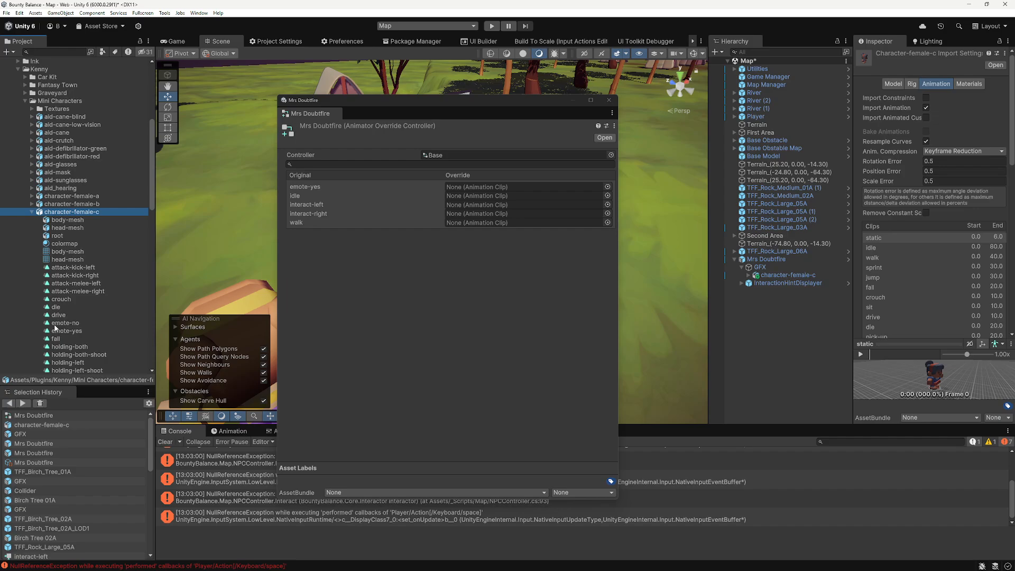
scroll(57, 332, "down", 7)
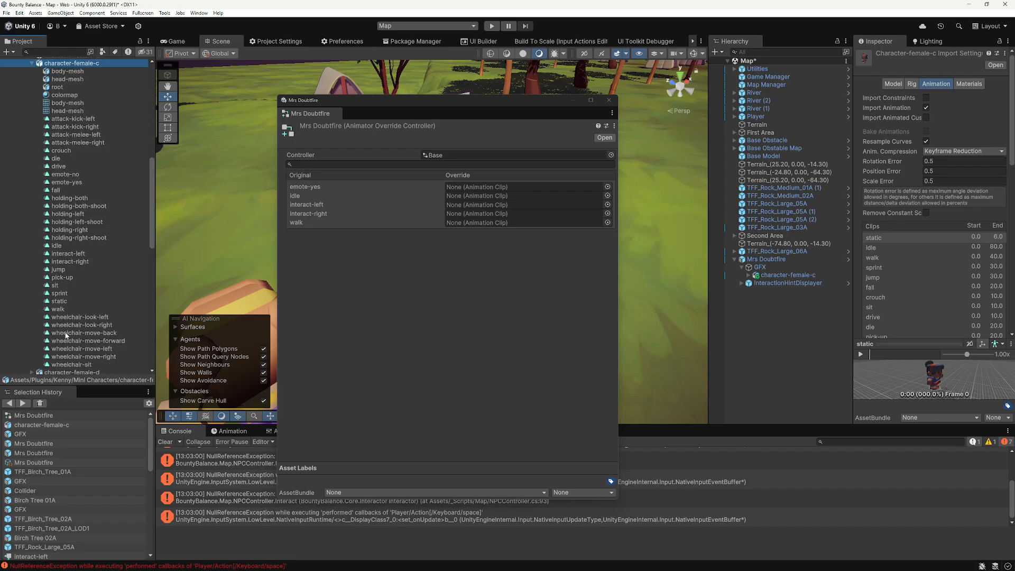
left_click(58, 246)
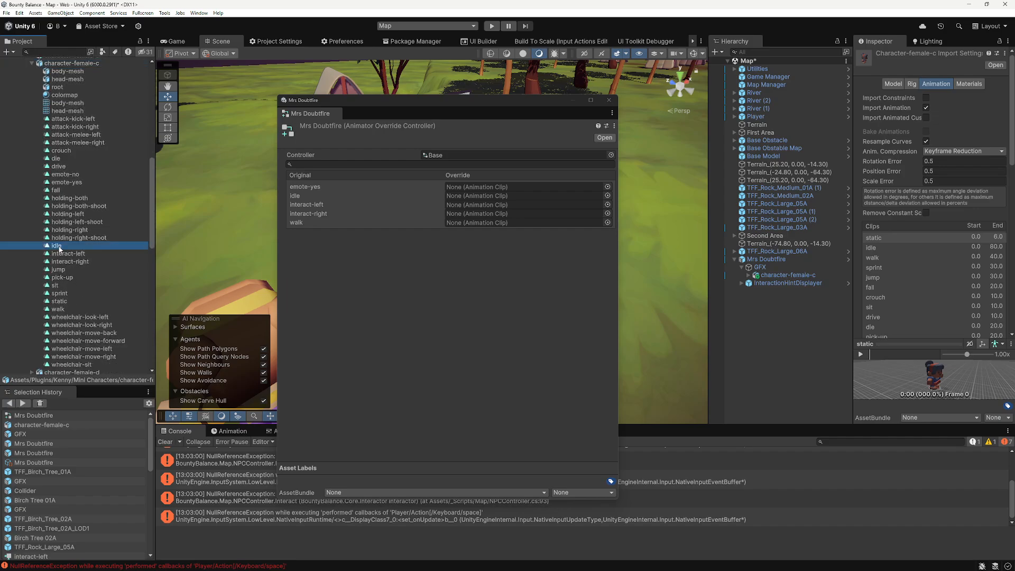
left_click(998, 65)
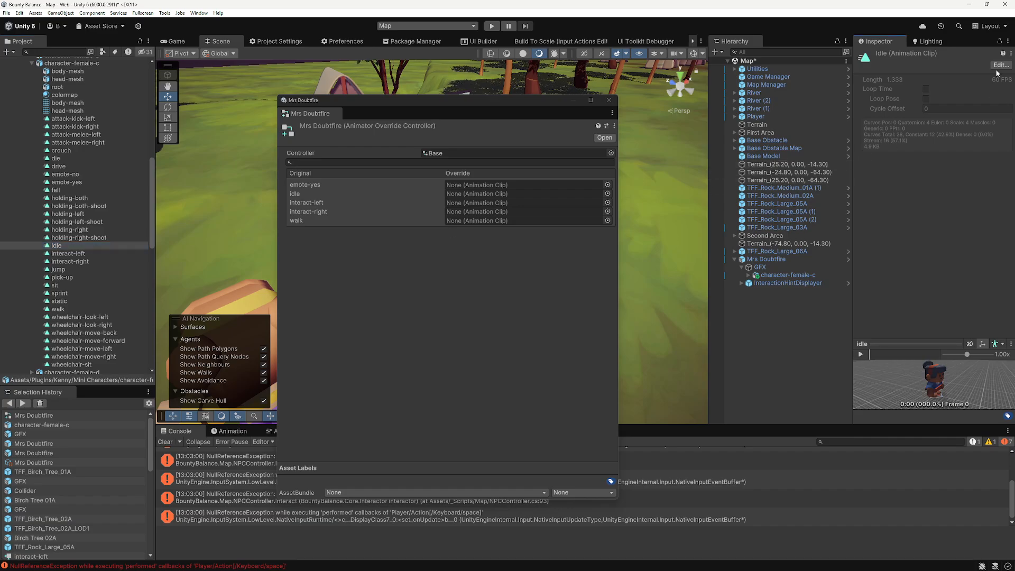
scroll(939, 246, "down", 15)
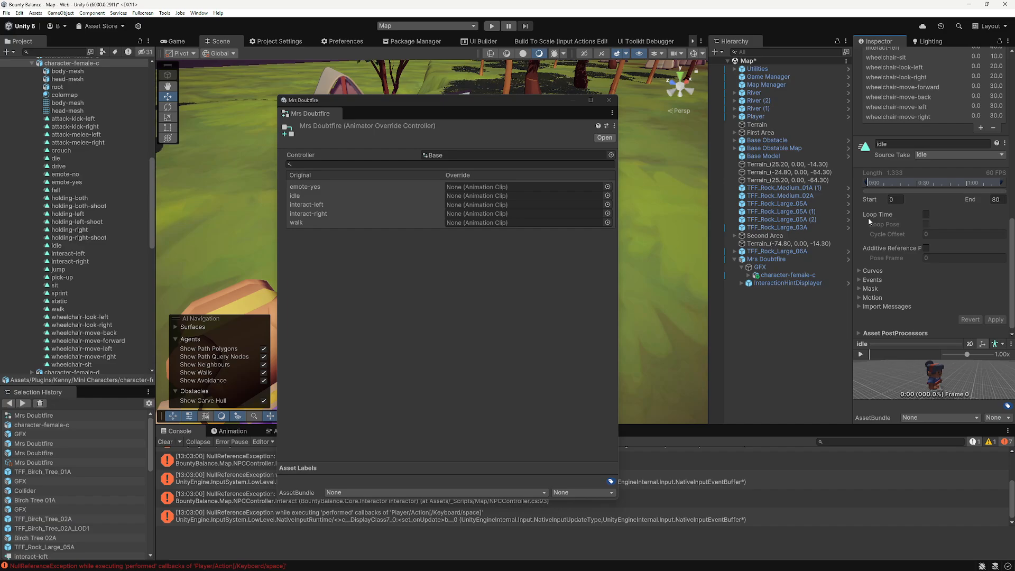
left_click(926, 214)
left_click(997, 320)
Step: Assign character-female-c's idle and emote-yes clips as the matching overrides in the Mrs Doubtfire override controller
scroll(66, 286, "up", 2)
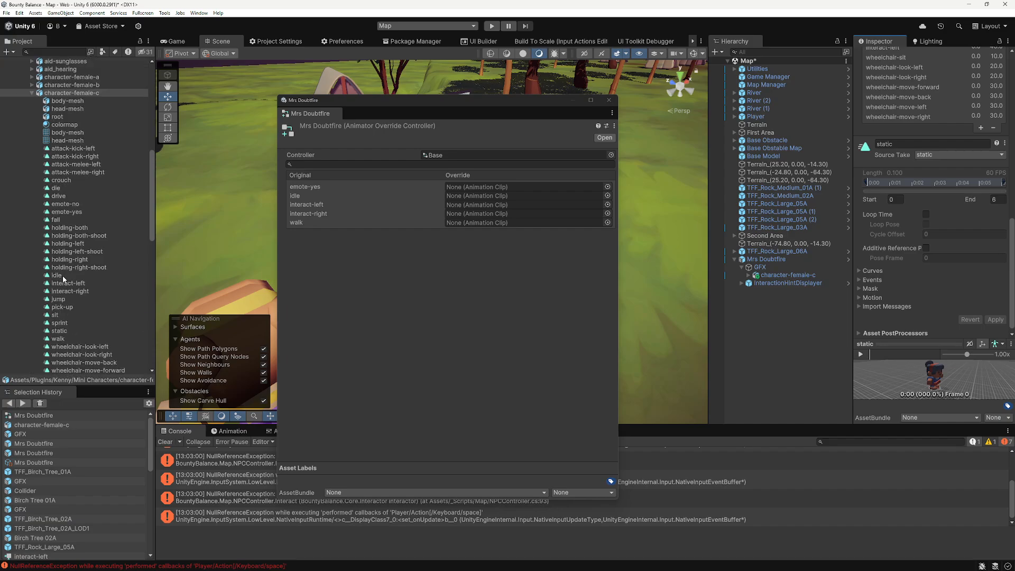
left_click(62, 275)
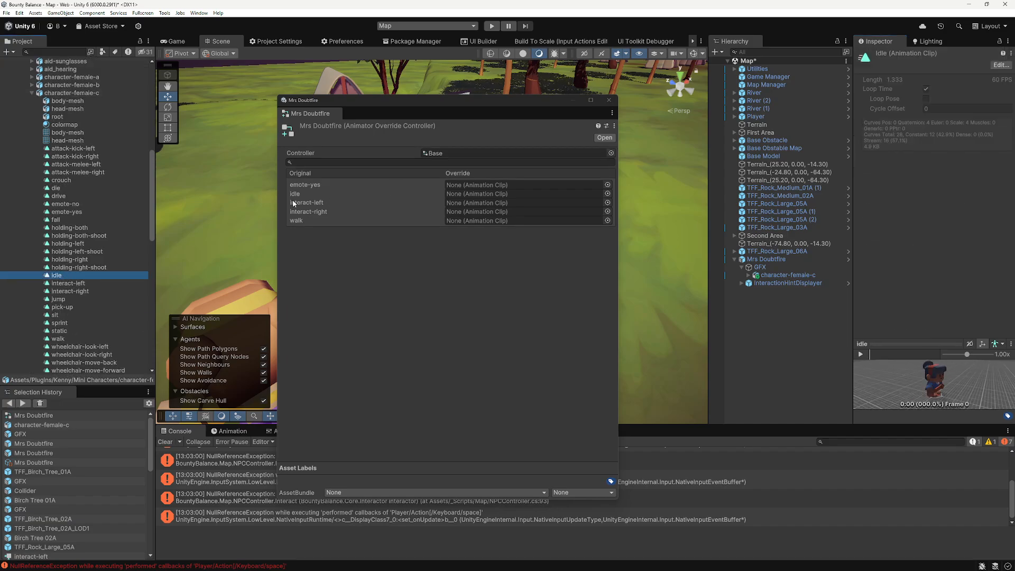
left_click_drag(73, 274, 468, 198)
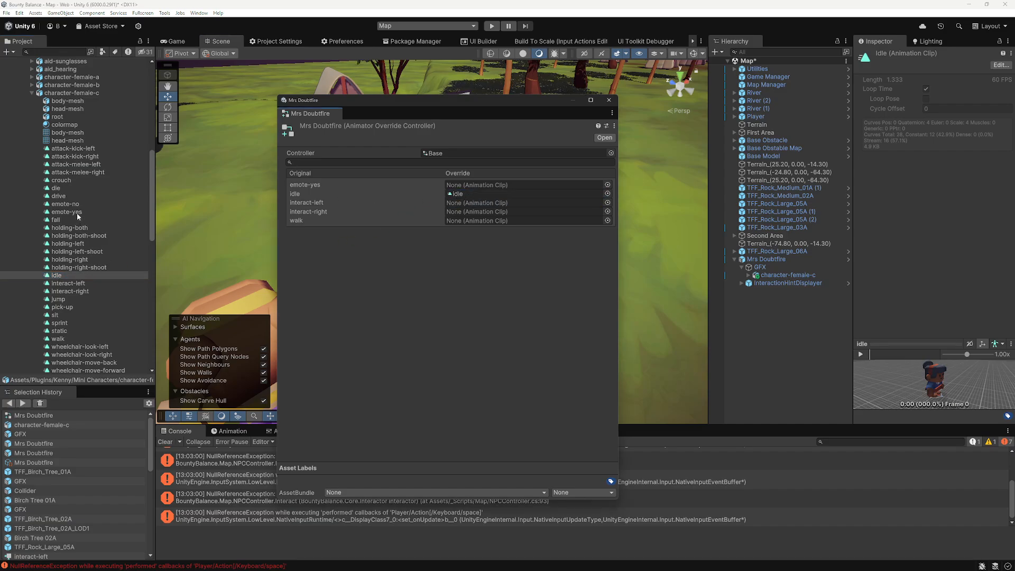
left_click_drag(62, 211, 455, 186)
scroll(95, 317, "down", 2)
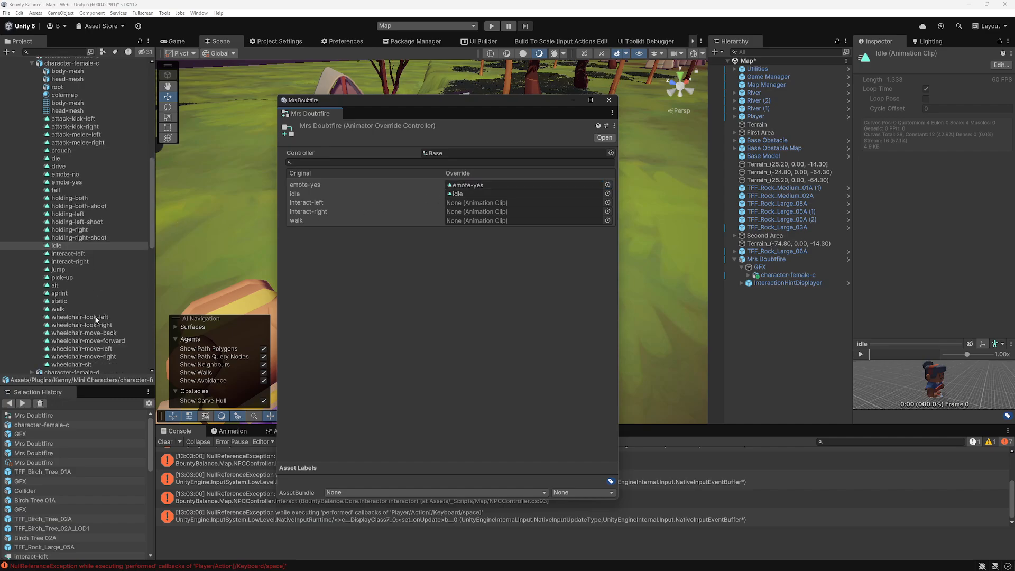
scroll(94, 289, "up", 2)
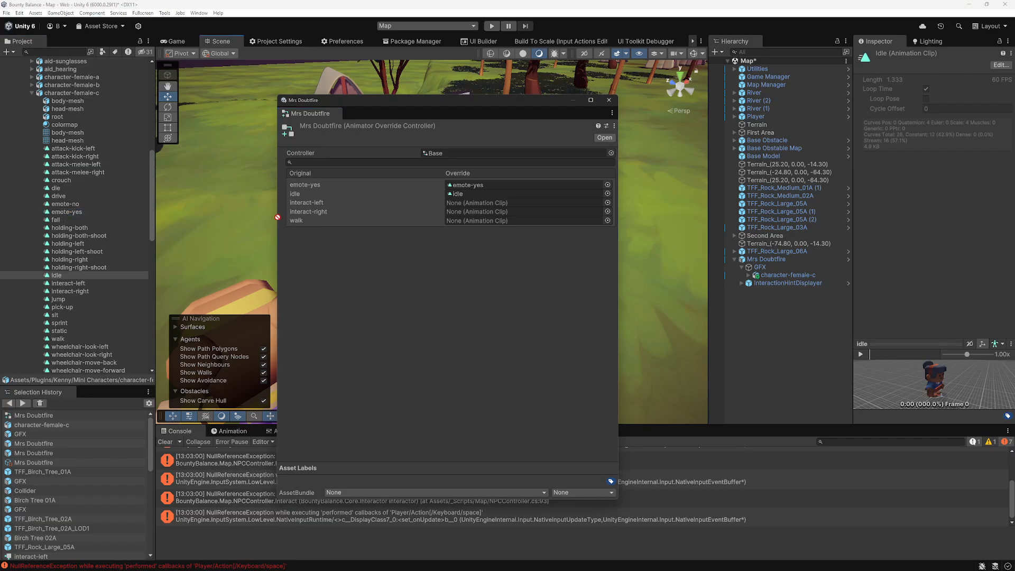
left_click_drag(65, 212, 110, 222)
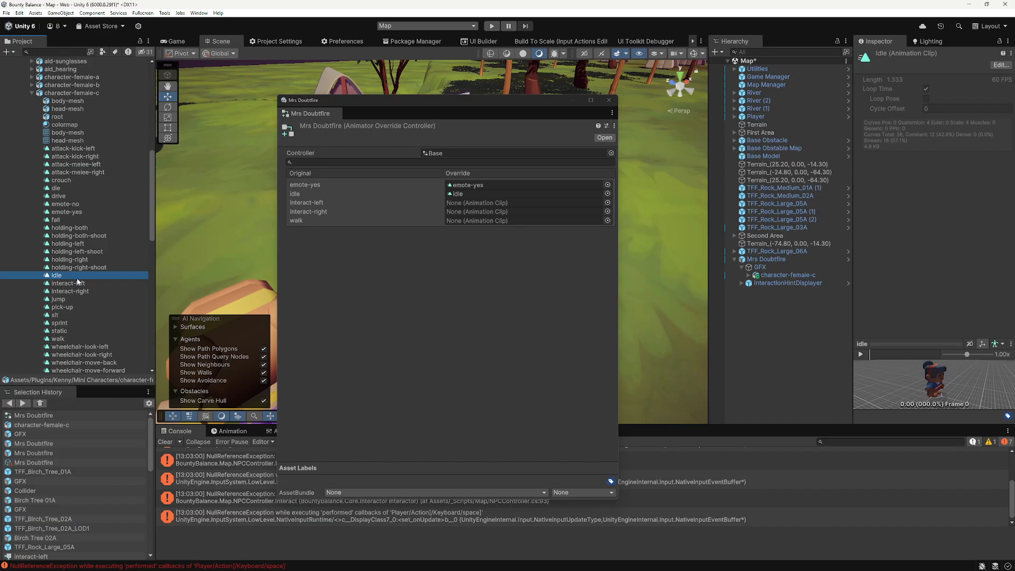
Step: Assign character-female-c's walk, interact-left and interact-right clips as the remaining overrides in the Mrs Doubtfire override controller
scroll(77, 281, "down", 2)
scroll(77, 281, "down", 2)
left_click_drag(60, 281, 494, 220)
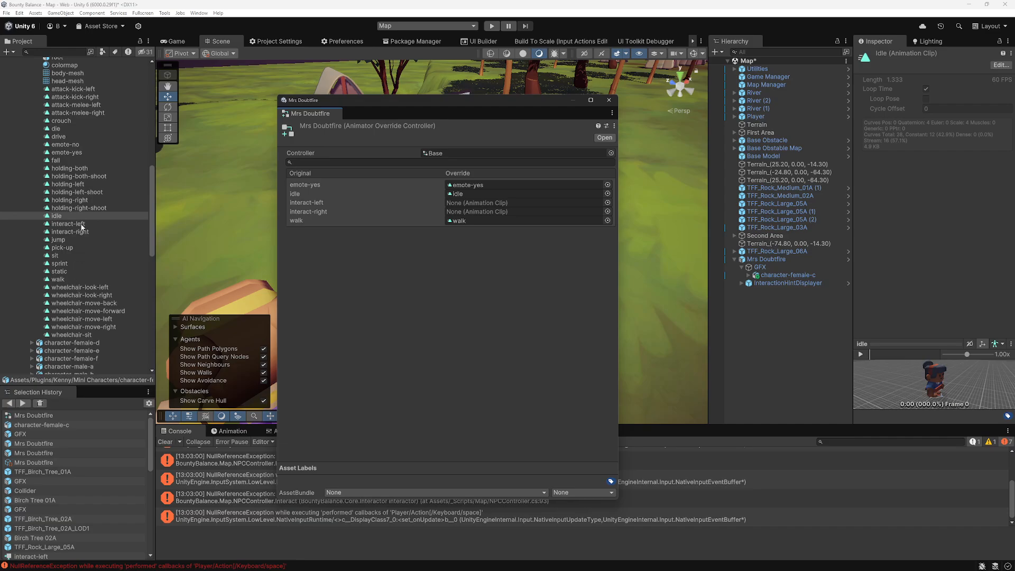
scroll(83, 264, "up", 2)
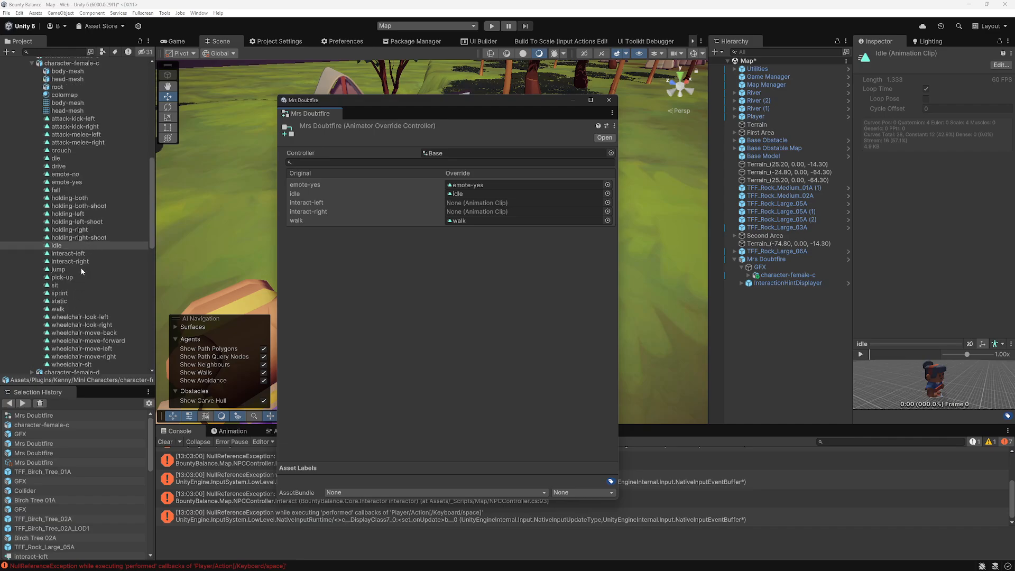
scroll(80, 268, "down", 2)
left_click_drag(77, 226, 476, 203)
left_click_drag(83, 231, 465, 212)
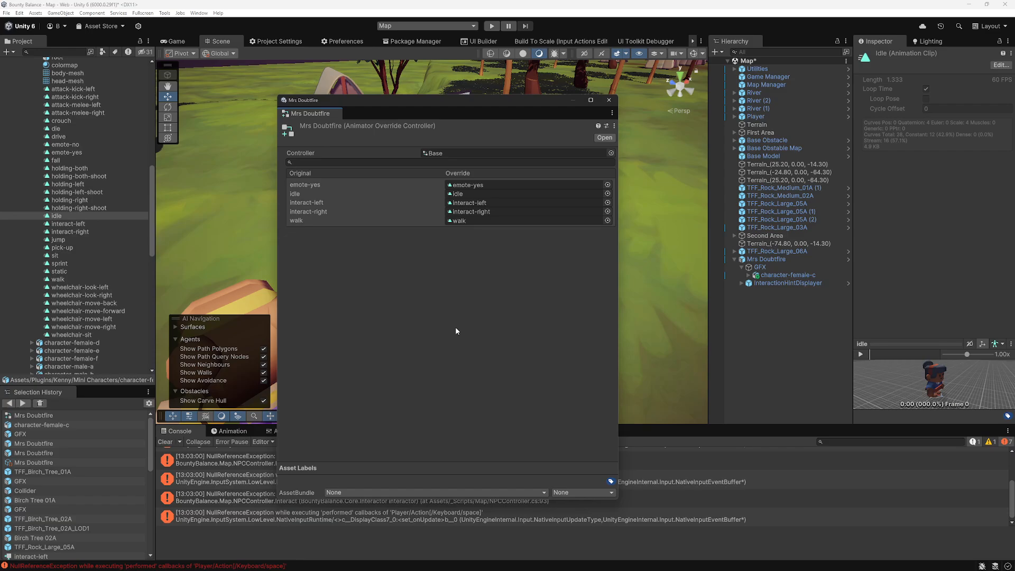
Step: Trace each original clip of the Mrs Doubtfire override controller to its source model, then close the properties window
left_click(307, 202)
left_click(308, 211)
left_click(307, 202)
left_click(297, 193)
left_click(309, 185)
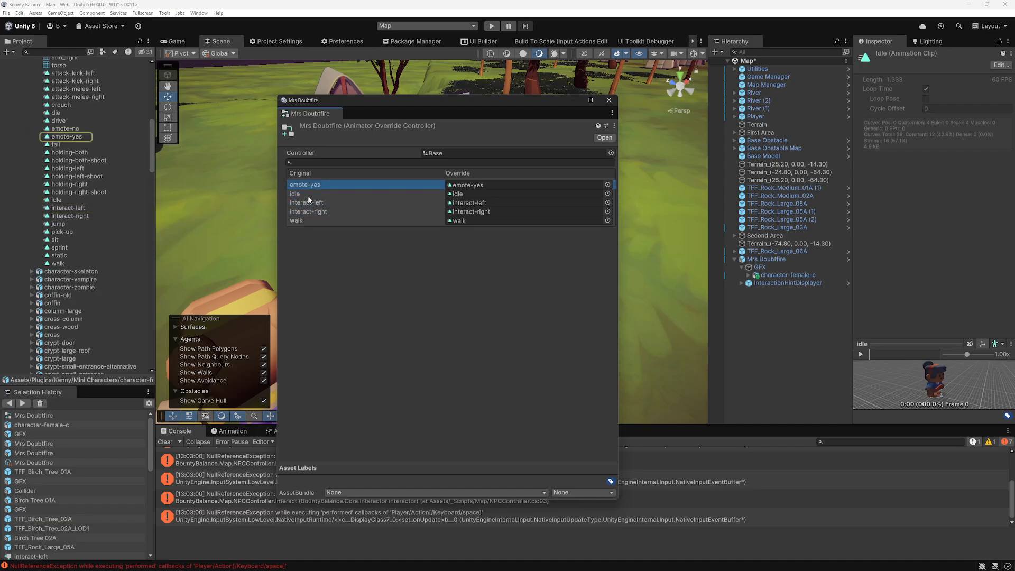
left_click(309, 193)
left_click(312, 212)
left_click(310, 220)
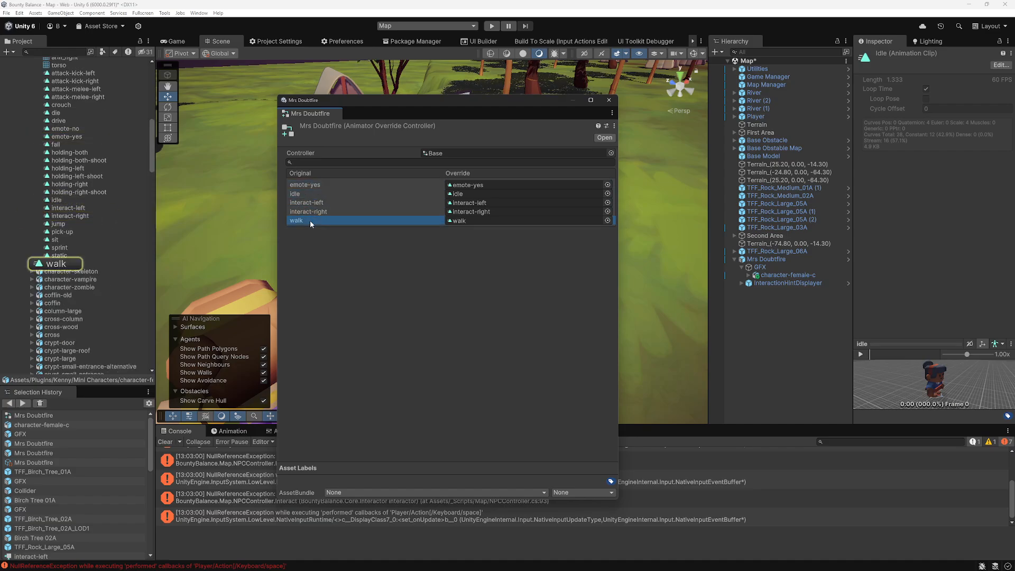
left_click(311, 211)
left_click(310, 203)
left_click(312, 194)
left_click(334, 186)
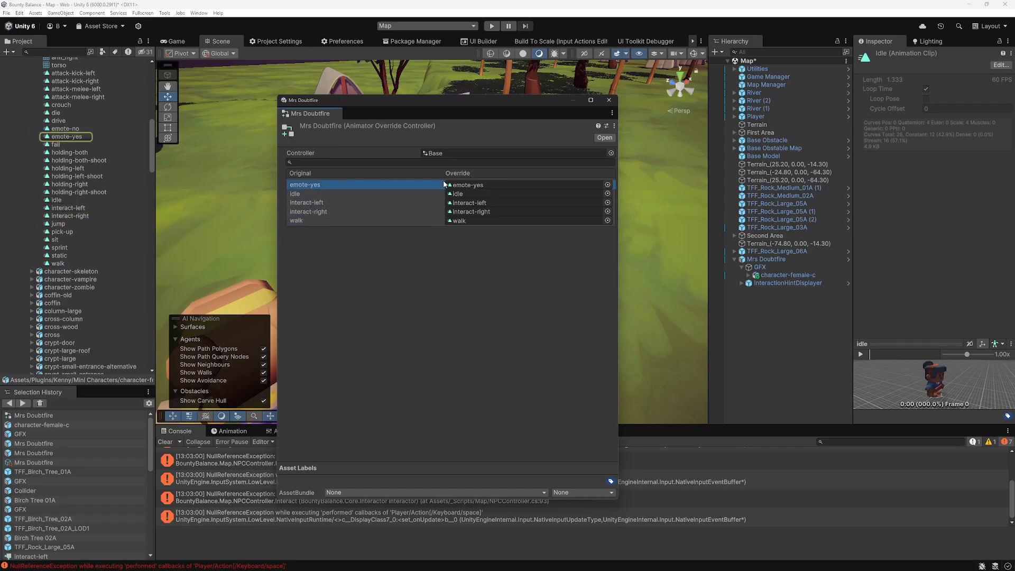
scroll(78, 255, "up", 5)
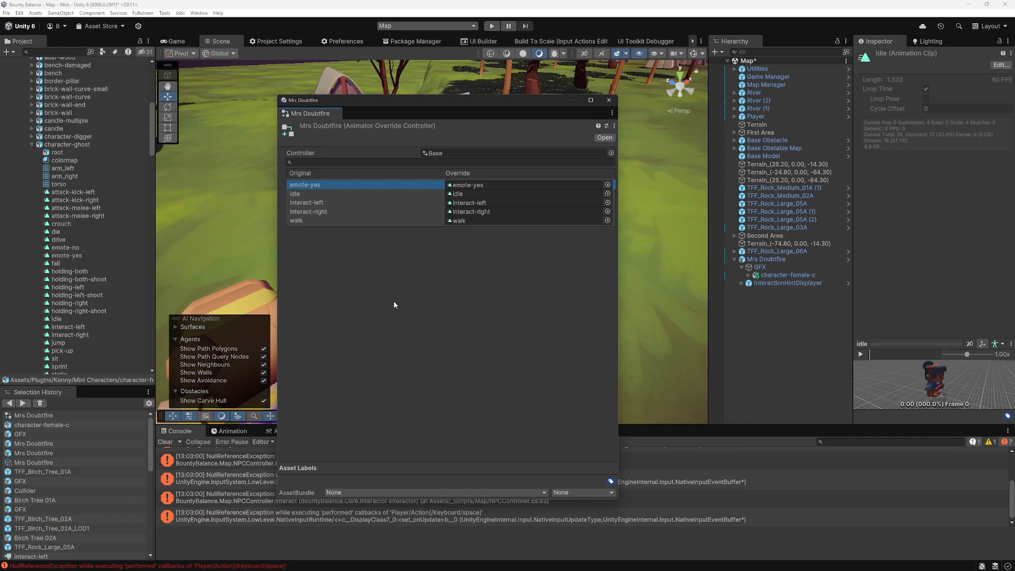
left_click(609, 100)
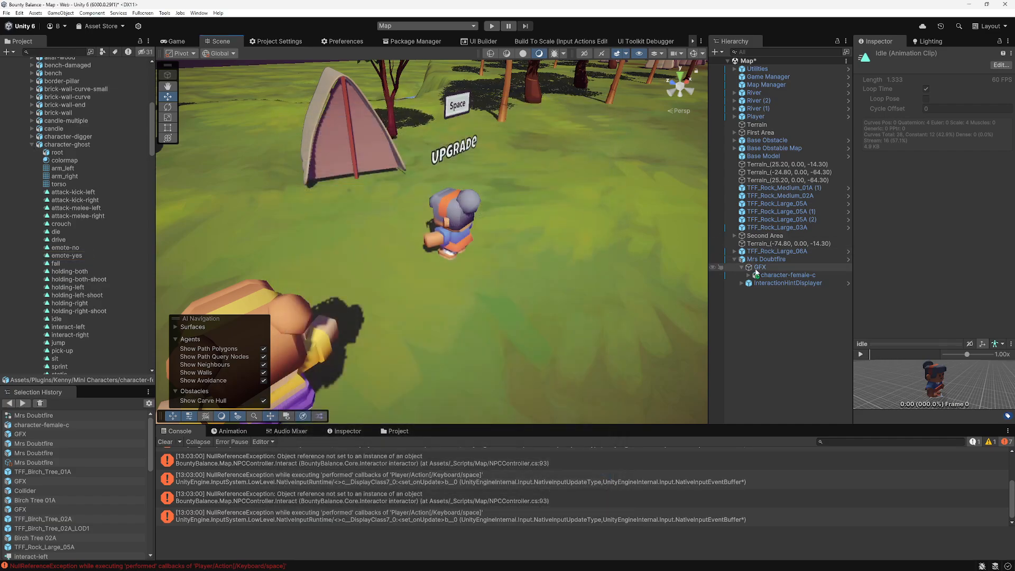
Step: Assign the Mrs Doubtfire override controller to the Animator of character-female-c under Mrs Doubtfire's GFX object
left_click(773, 260)
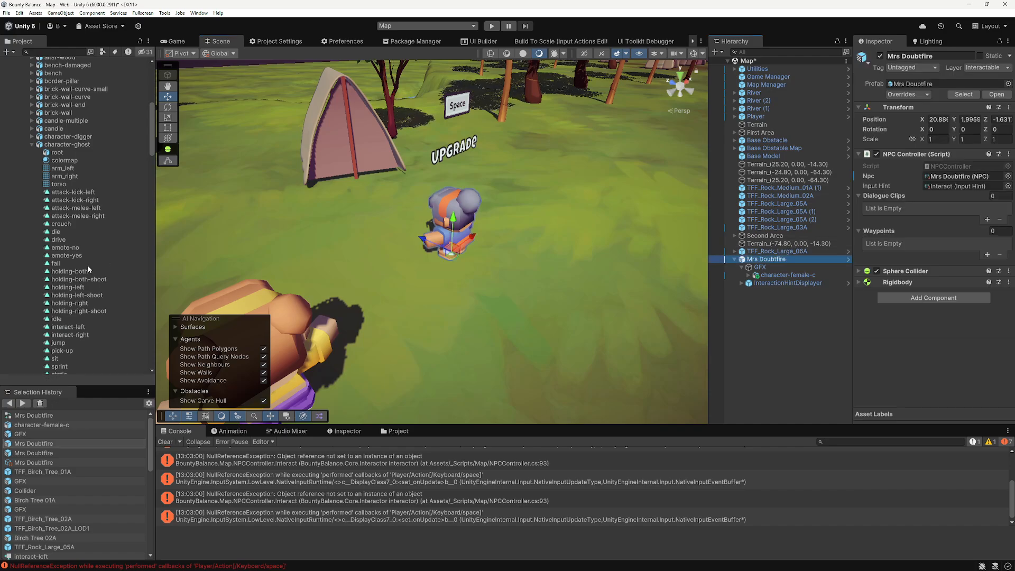
scroll(87, 265, "up", 5)
scroll(43, 287, "up", 6)
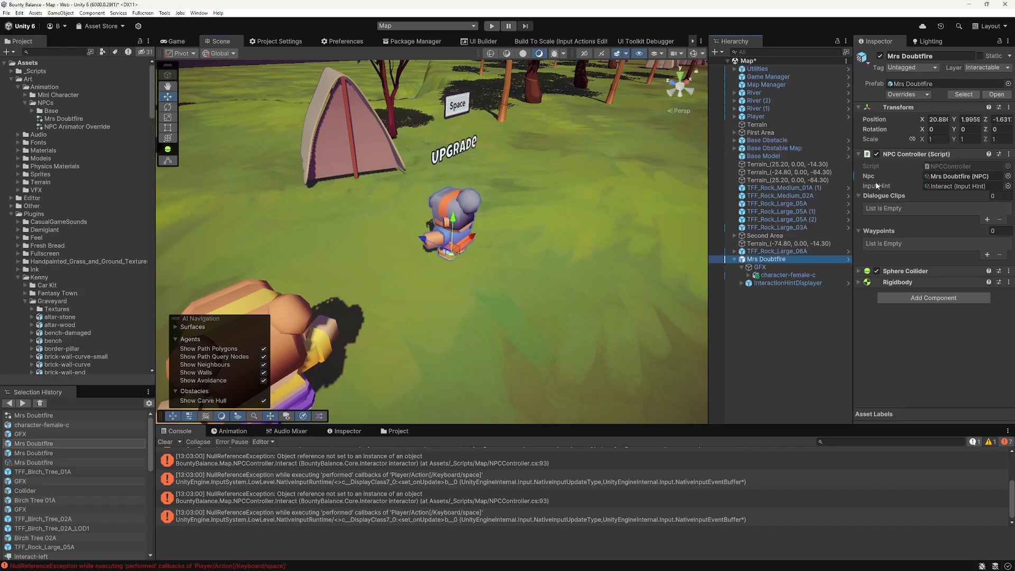
left_click(777, 268)
left_click(782, 275)
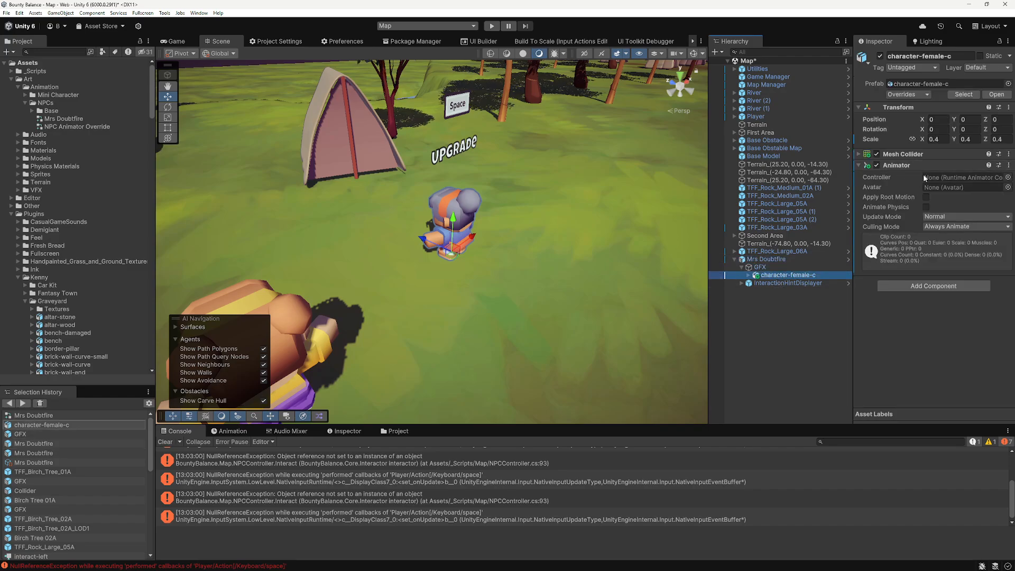
left_click_drag(73, 119, 960, 178)
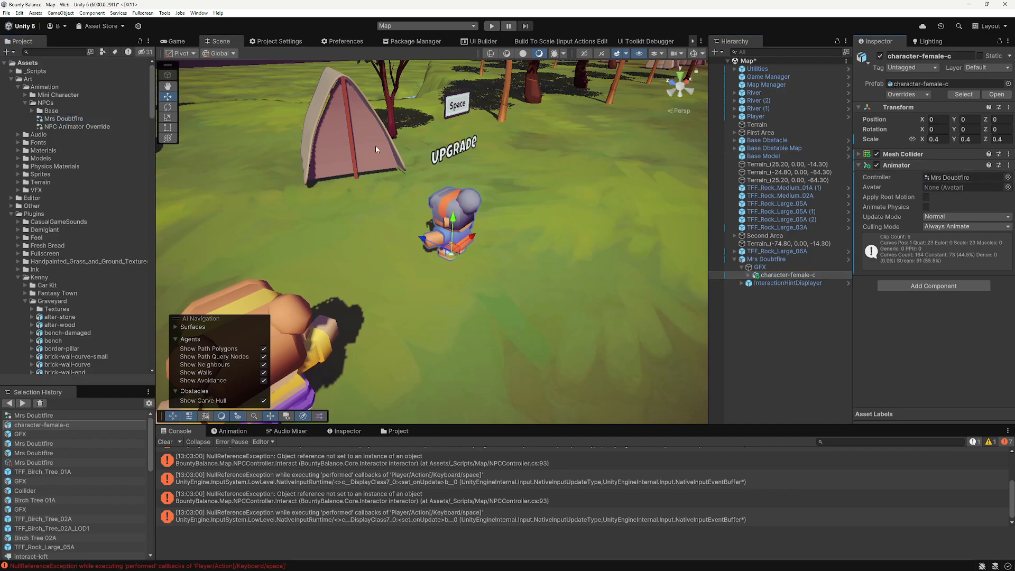
Step: Check the original clips of the Mrs Doubtfire override controller, locating emote-yes, interact-left and interact-right in the project
left_click(69, 119)
left_click(873, 121)
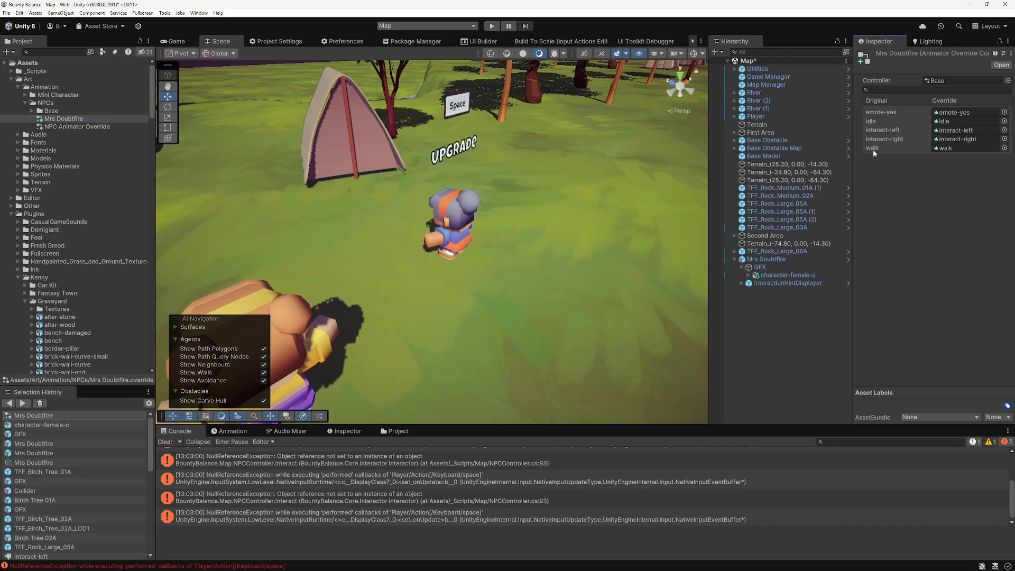
left_click(878, 113)
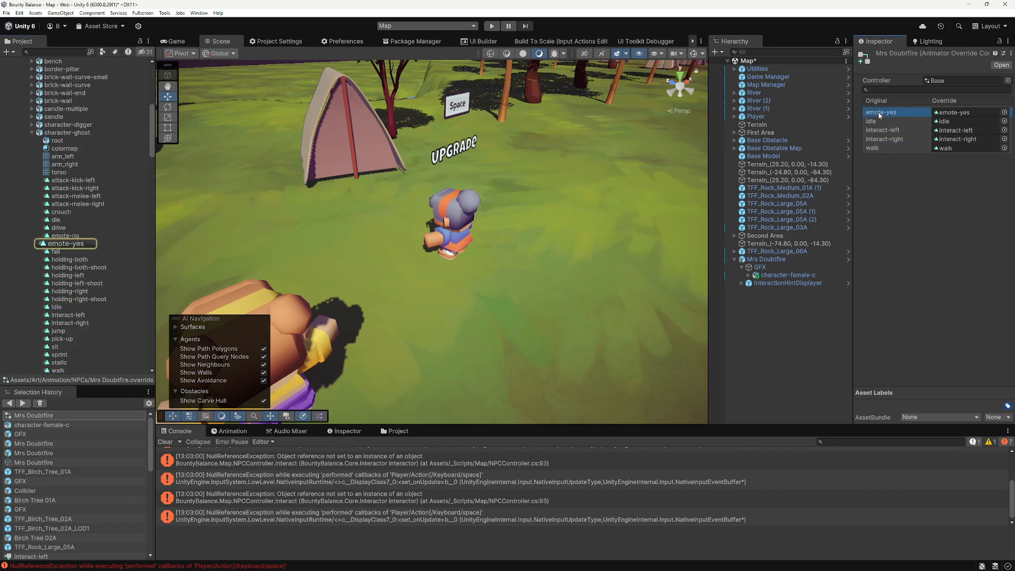
left_click(877, 129)
left_click(875, 139)
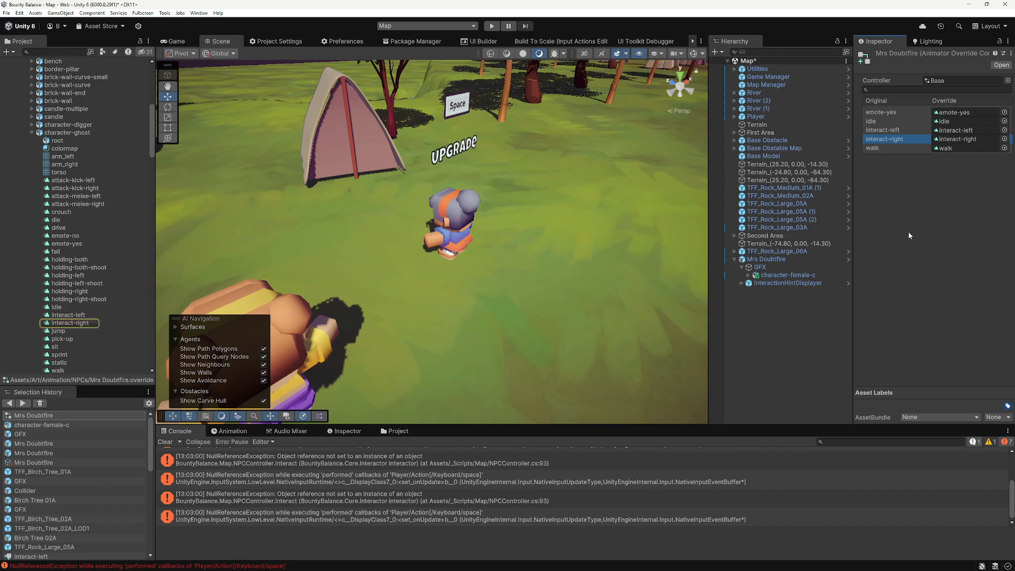
Step: Add character-female-c's emote-yes clip to the Dialogue Clips of Mrs Doubtfire's NPC Controller
left_click(766, 259)
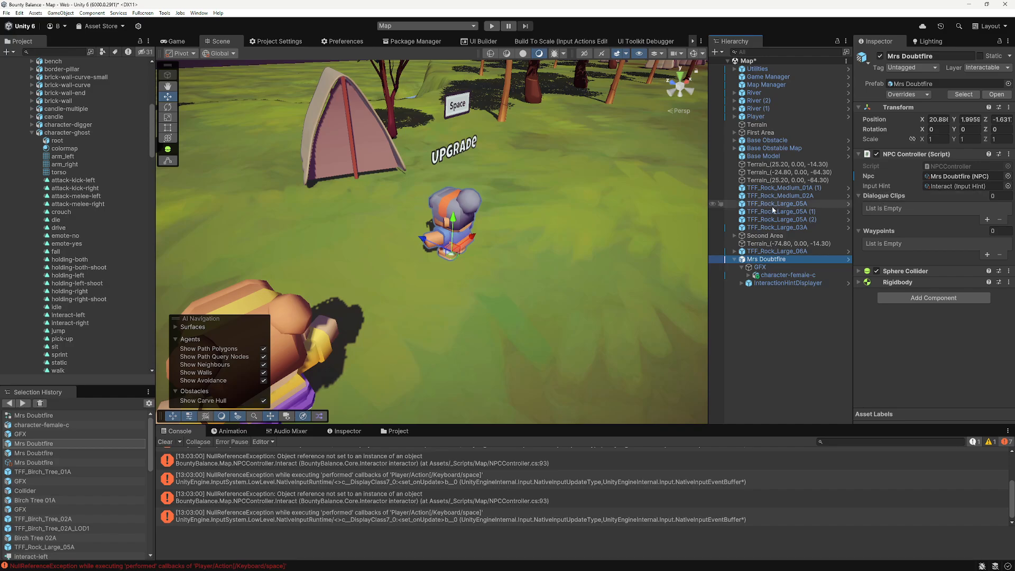
left_click(997, 44)
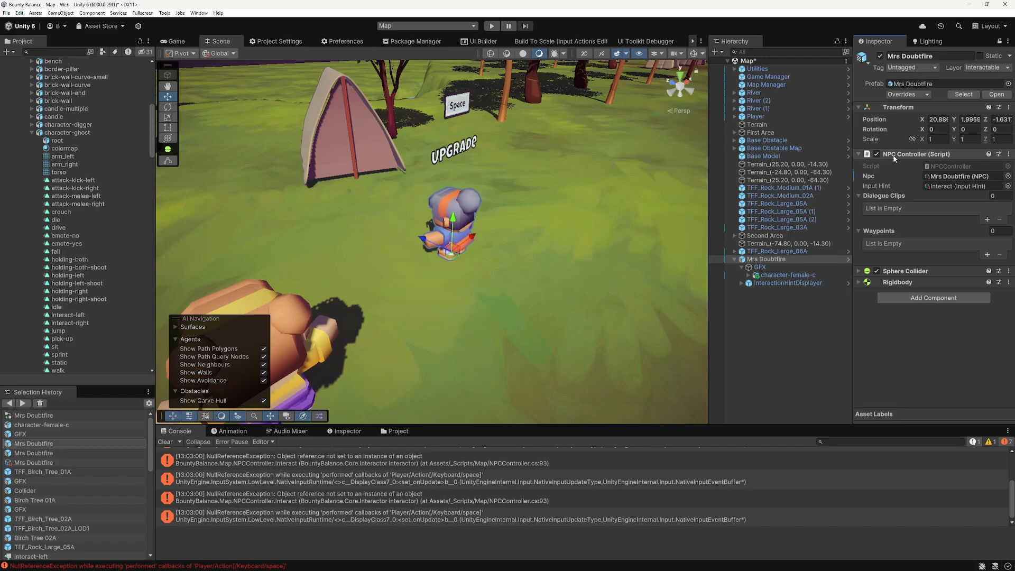
left_click(753, 260)
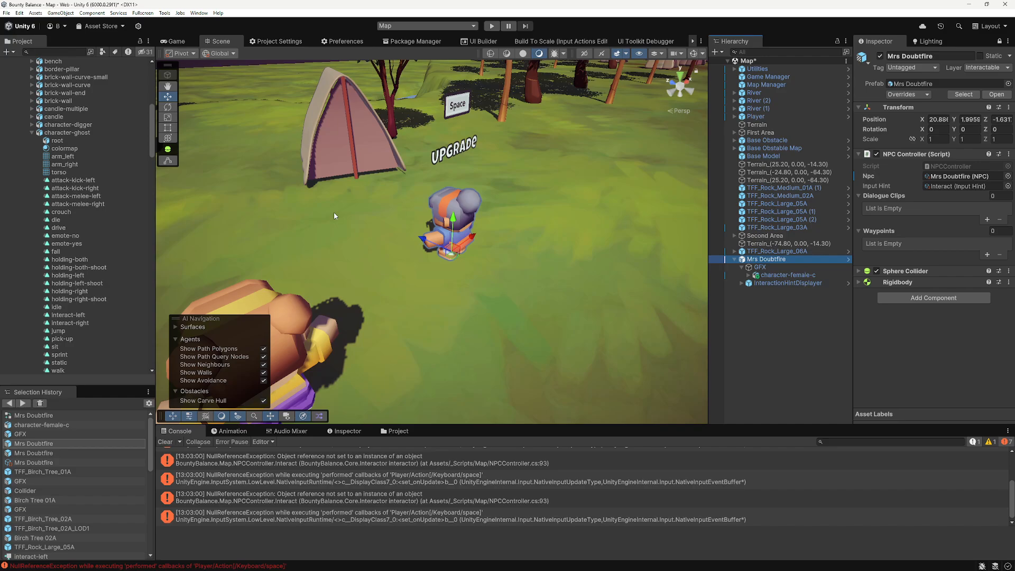
scroll(85, 351, "down", 2)
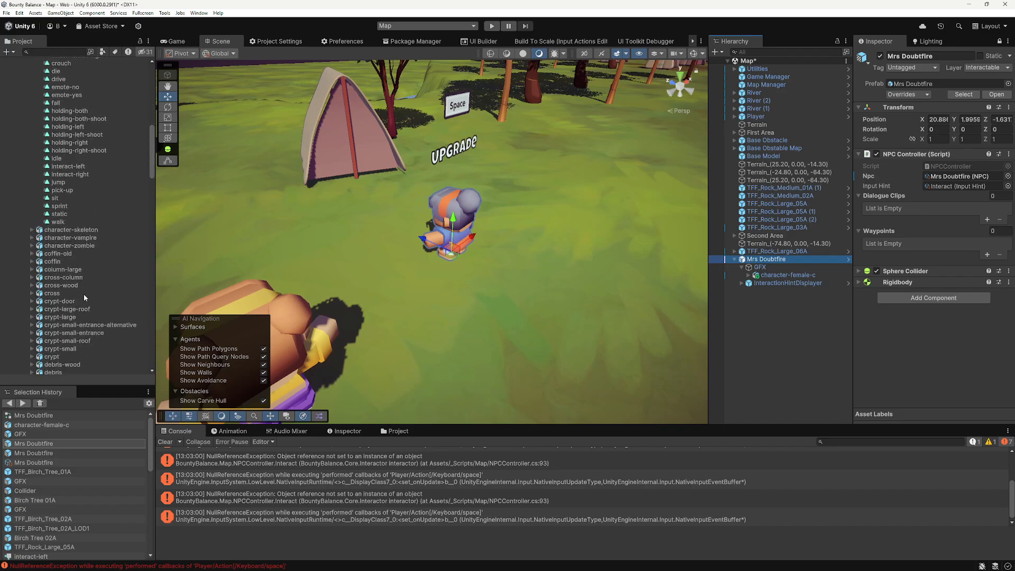
left_click(32, 101)
scroll(55, 225, "down", 5)
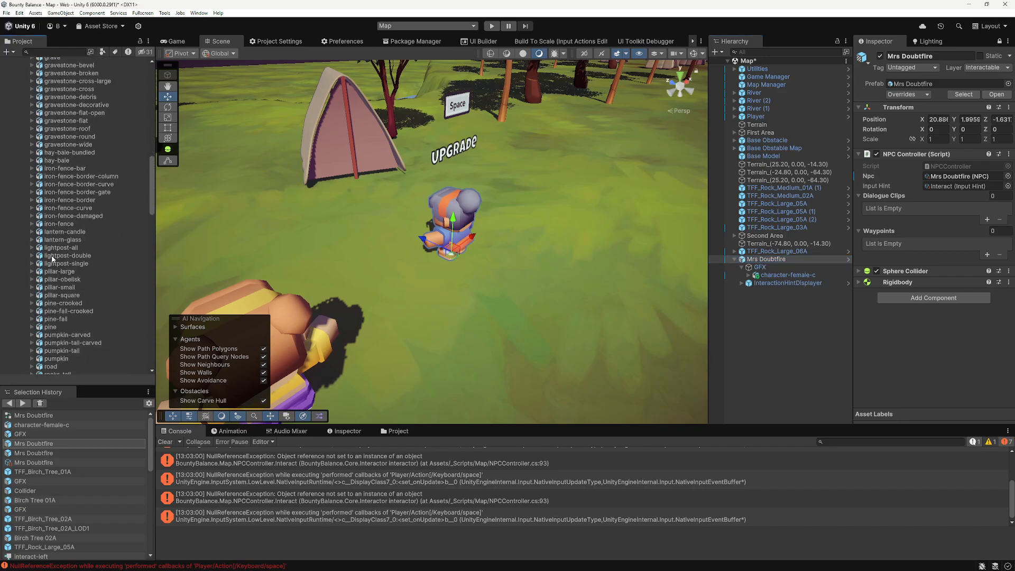
scroll(35, 222, "up", 15)
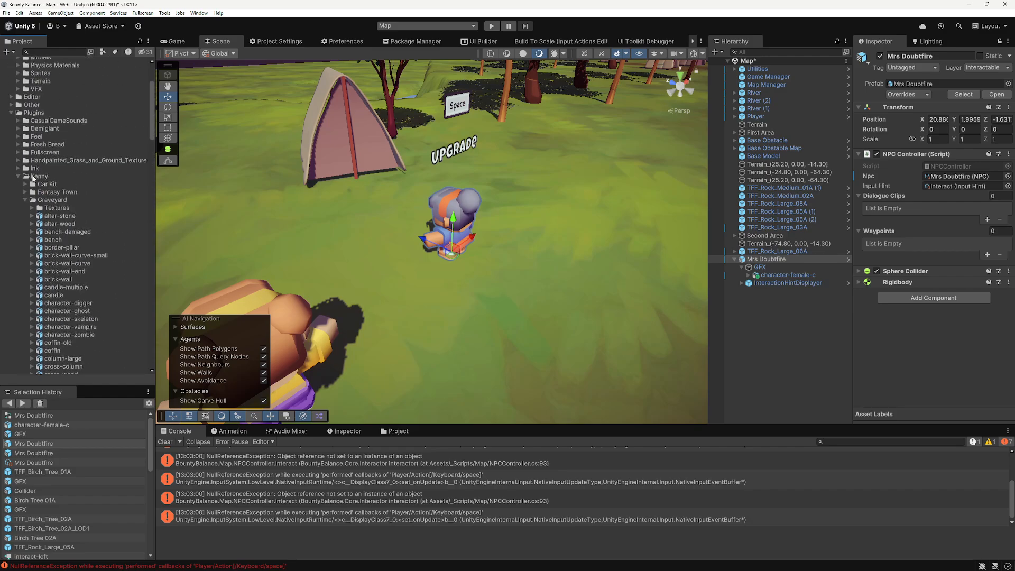
scroll(59, 239, "down", 20)
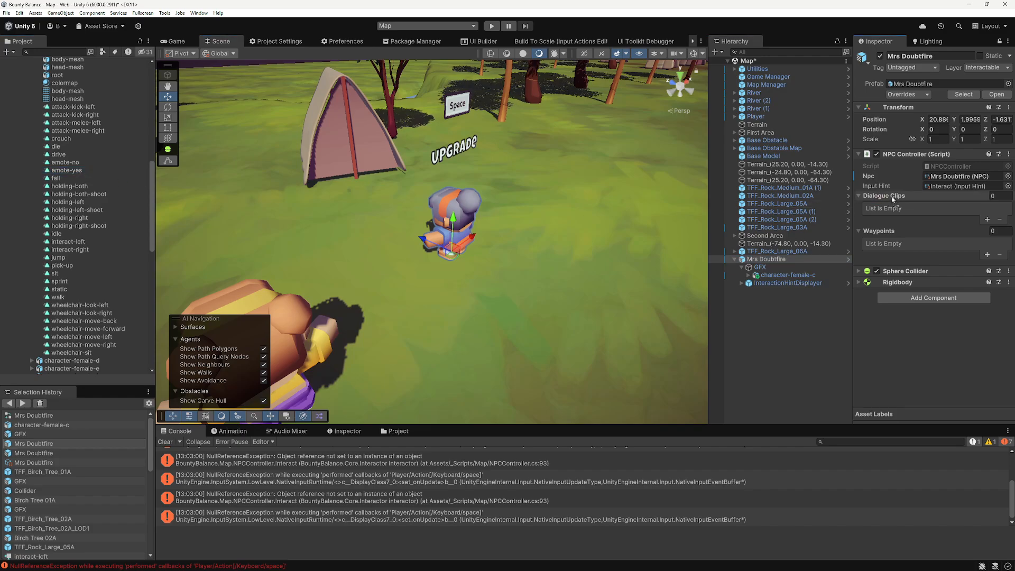
left_click_drag(893, 199, 893, 199)
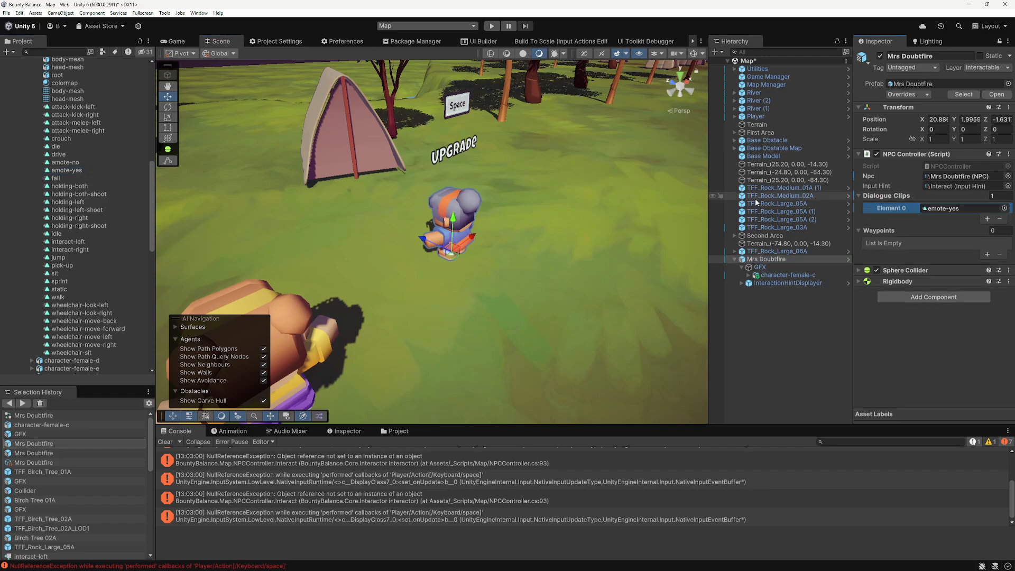
Step: Add character-female-c's interact-left and interact-right clips to Mrs Doubtfire's Dialogue Clips and save the Map scene
left_click(69, 242)
left_click(70, 249, "shift")
left_click_drag(70, 249, 894, 233)
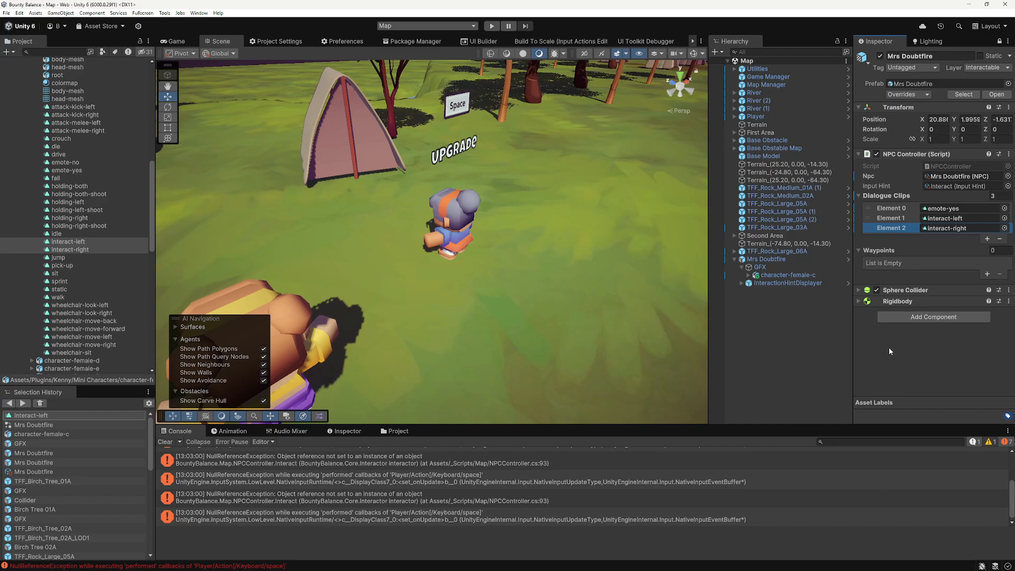
left_click(788, 325)
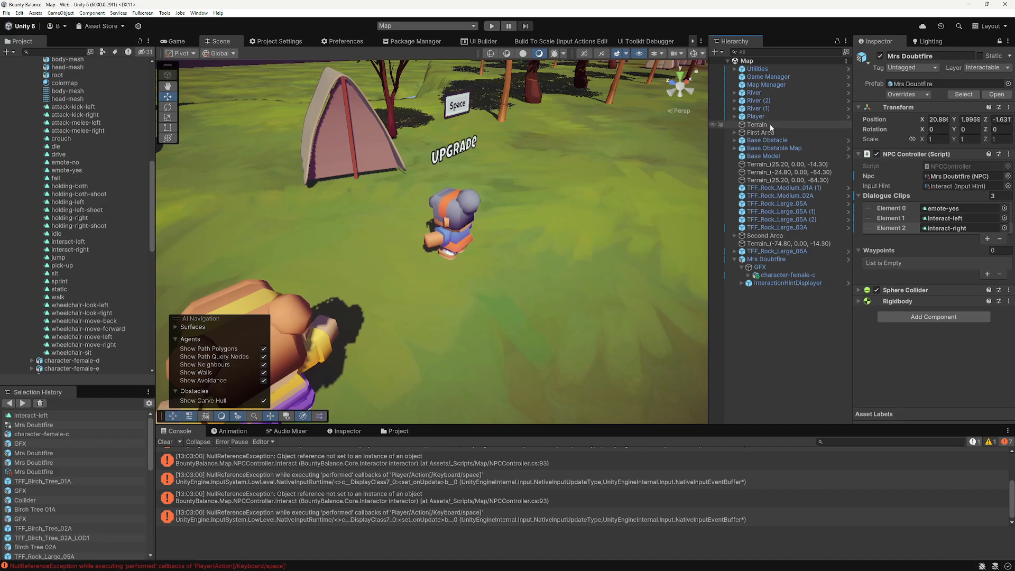
left_click(784, 330)
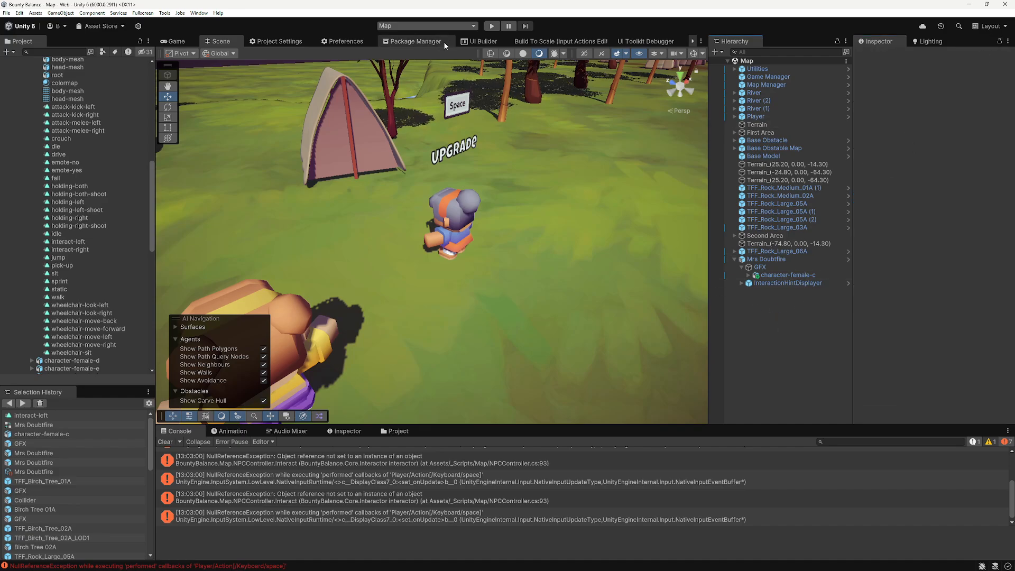
Step: Review character-female-c's Animator and Mrs Doubtfire's Dialogue Clips, and collapse the clip list
left_click(770, 268)
left_click(772, 274)
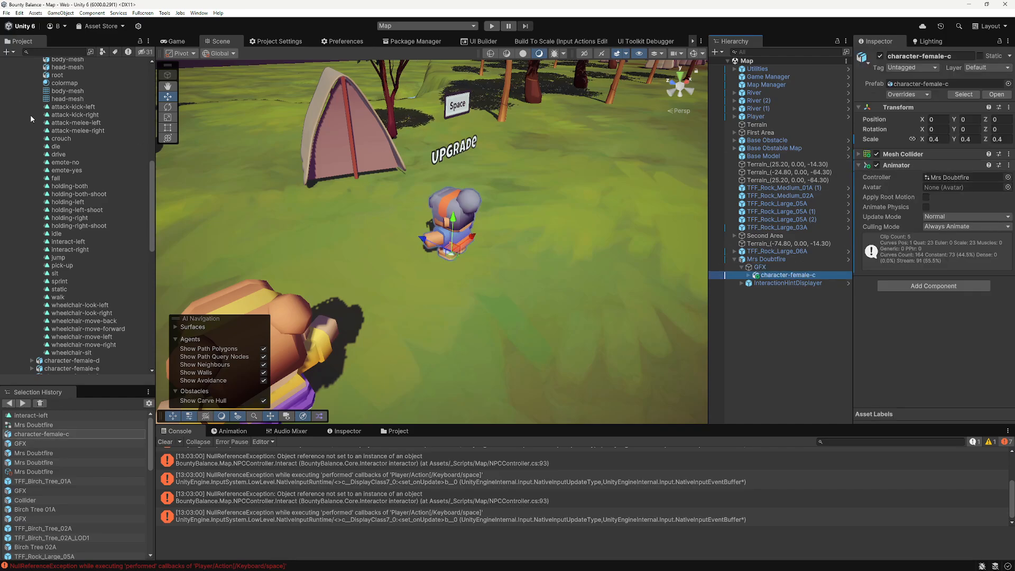
scroll(30, 115, "up", 10)
left_click(766, 259)
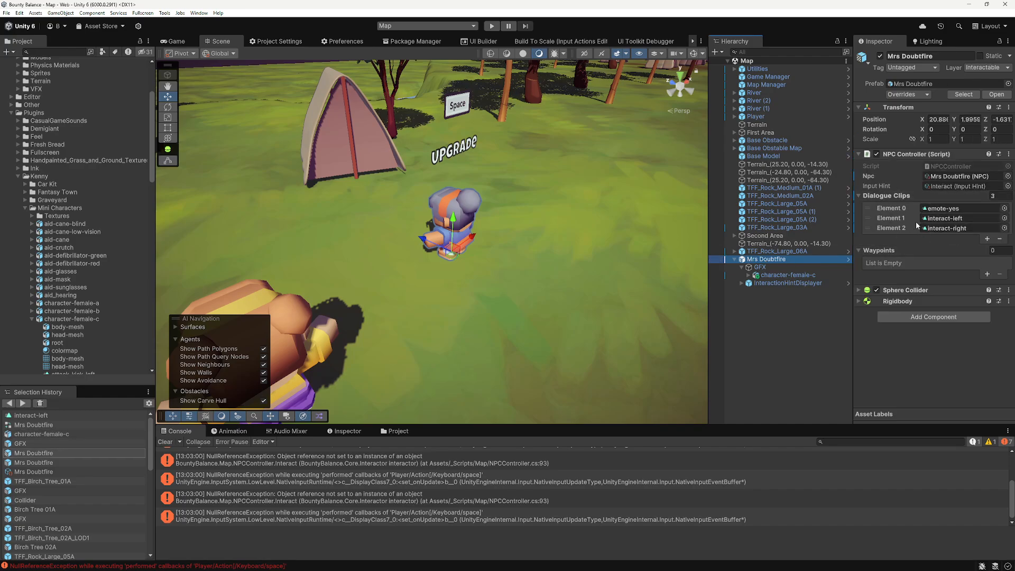
left_click(885, 195)
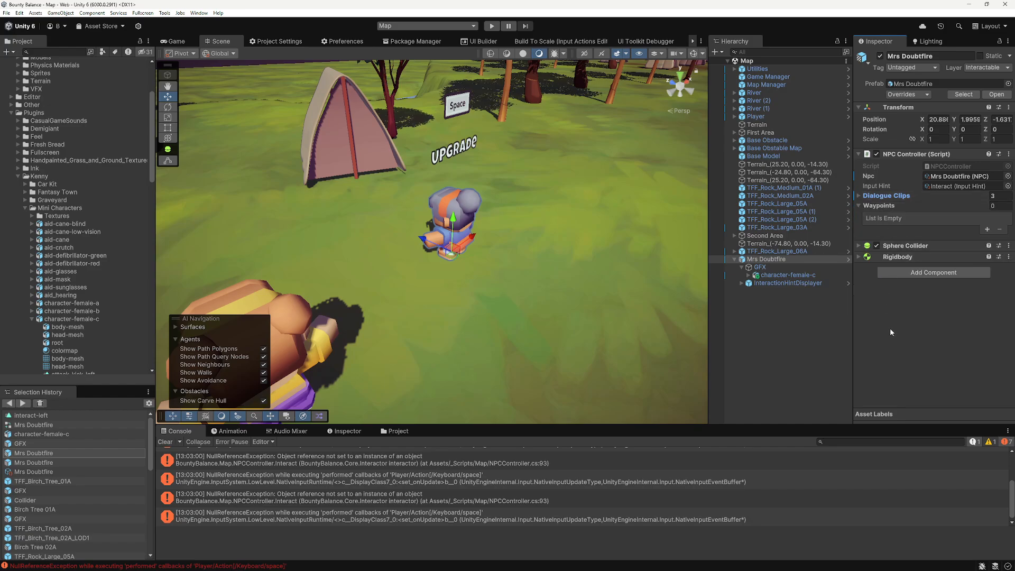
Step: Play-test the scene by walking to Mrs Doubtfire and talking through her dialogue, choosing "I asked nothing further of him then.", and stop play mode
left_click(491, 26)
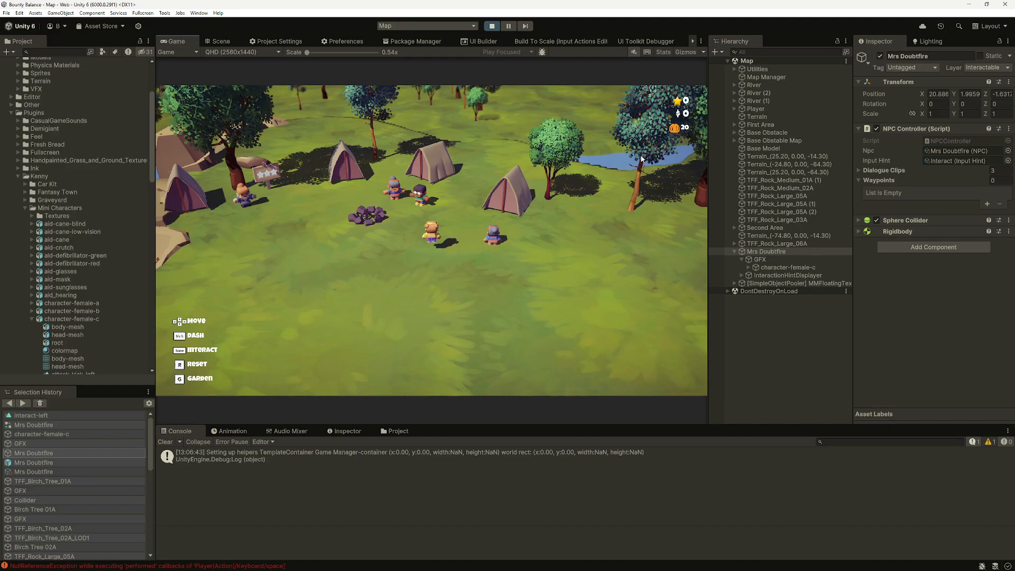
key("d")
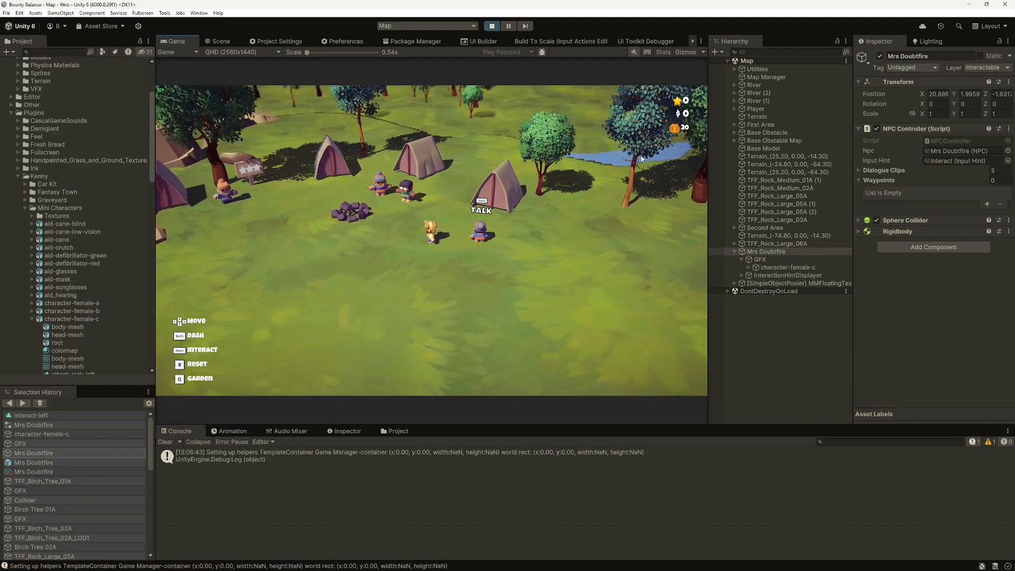
key("space")
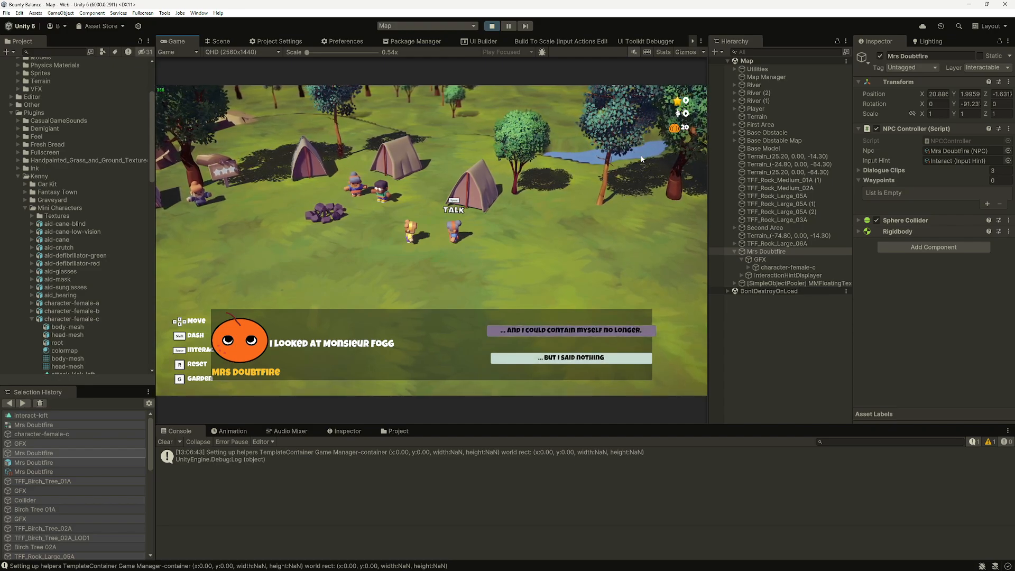
key("space")
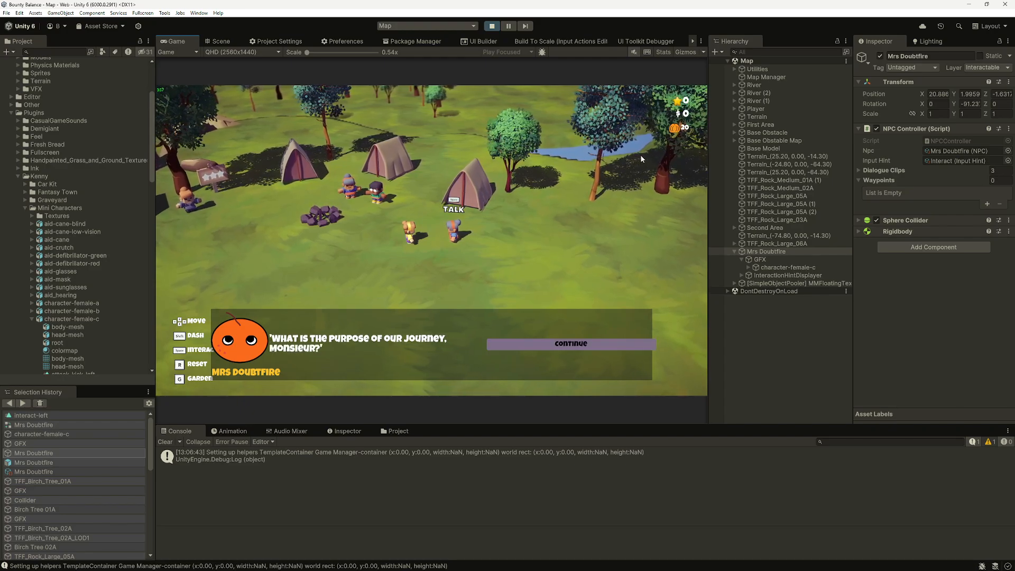
key("space")
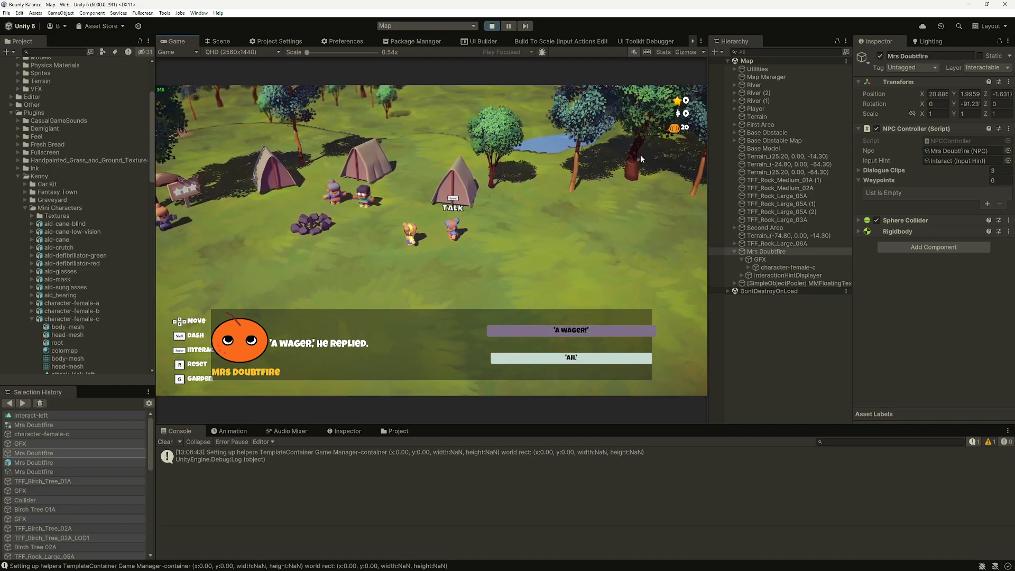
key("space")
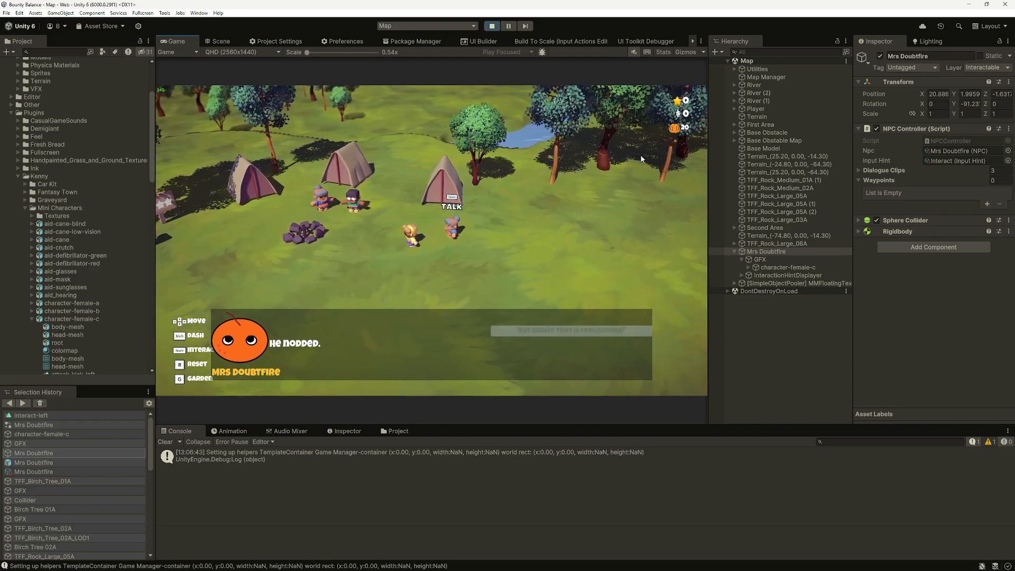
key("space")
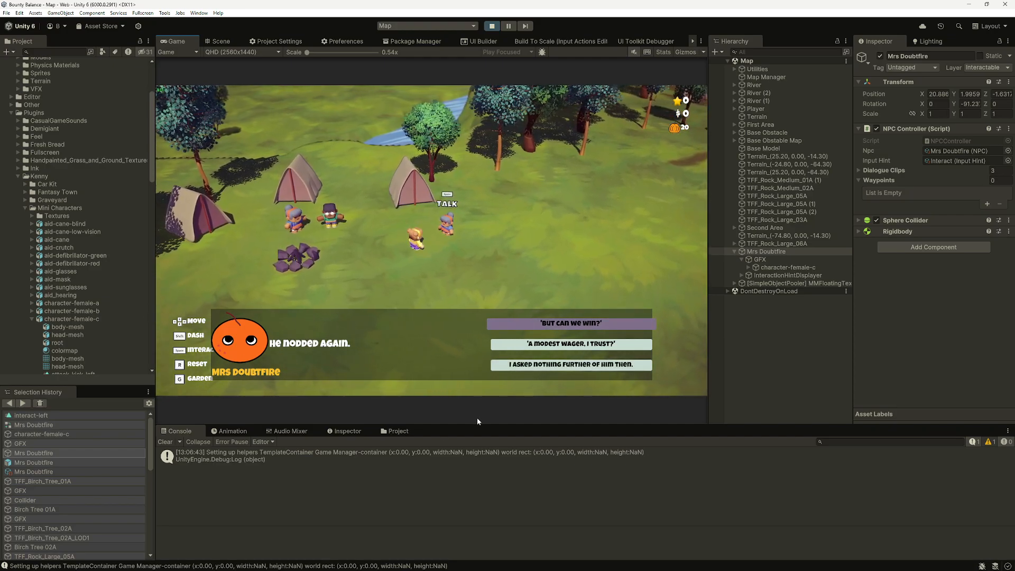
key("Up")
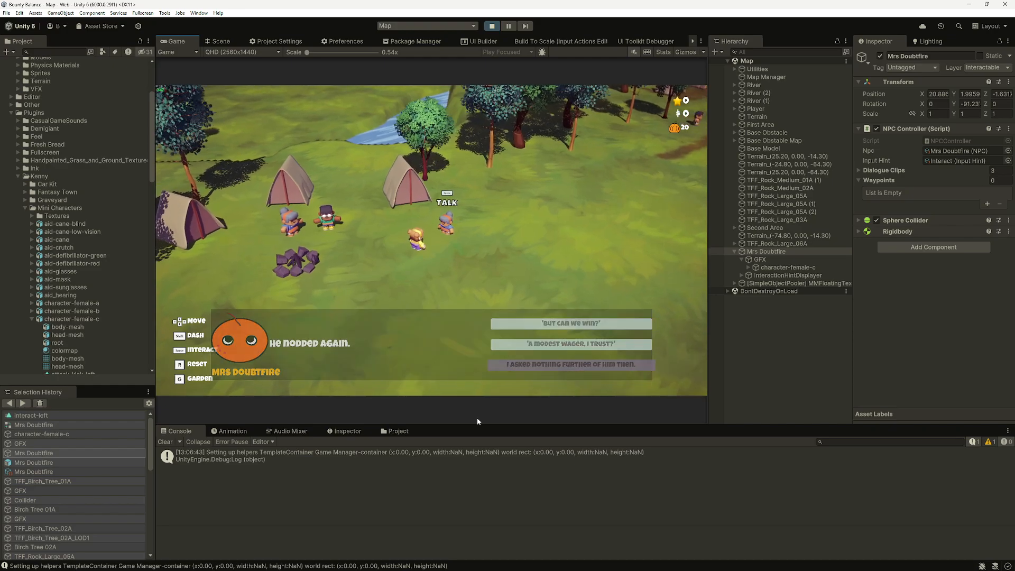
key("space")
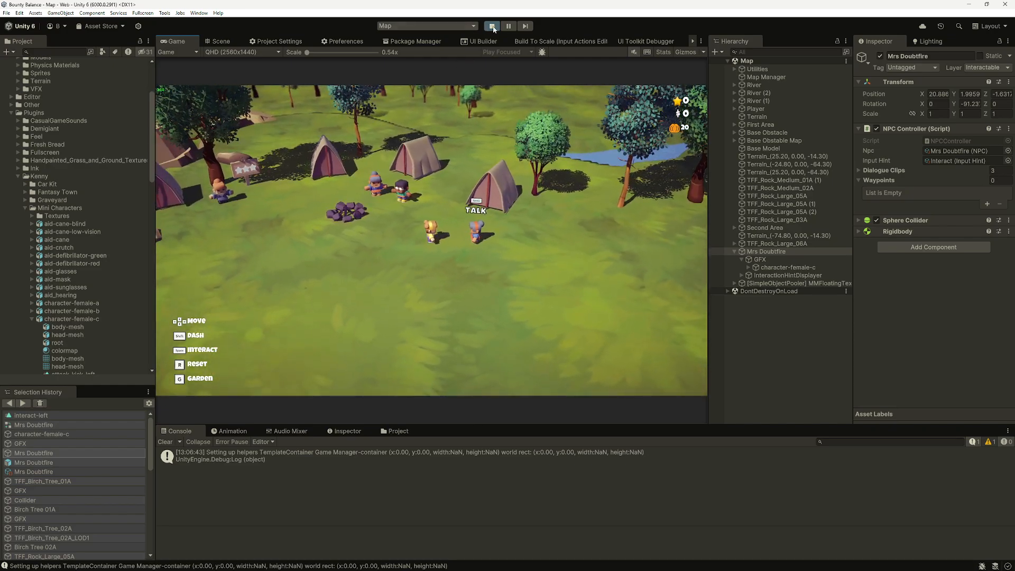
left_click(491, 26)
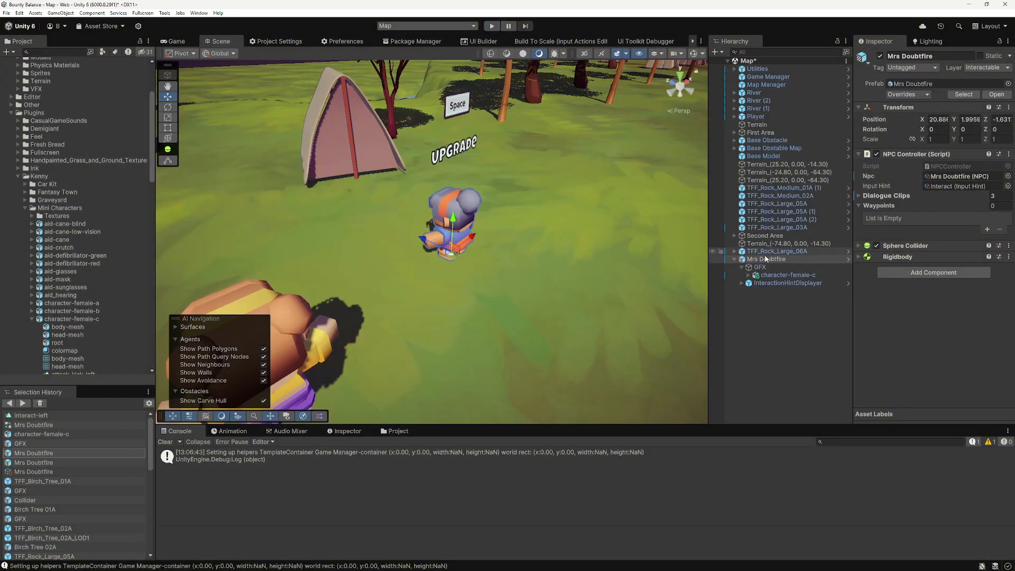
Step: Create an empty GameObject at the root of the Map scene near Mrs Doubtfire to serve as a waypoint
left_click(764, 260)
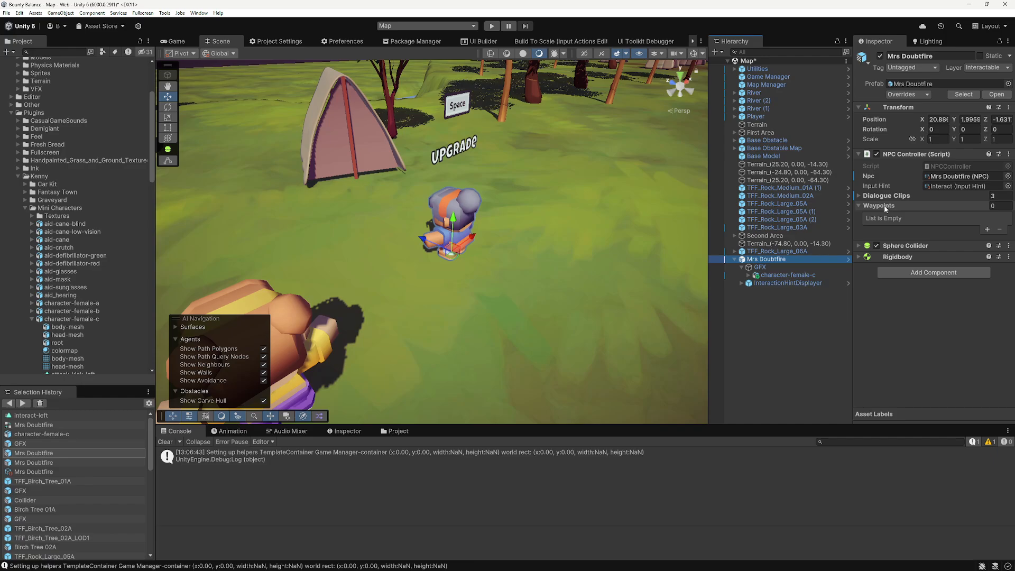
scroll(526, 313, "down", 6)
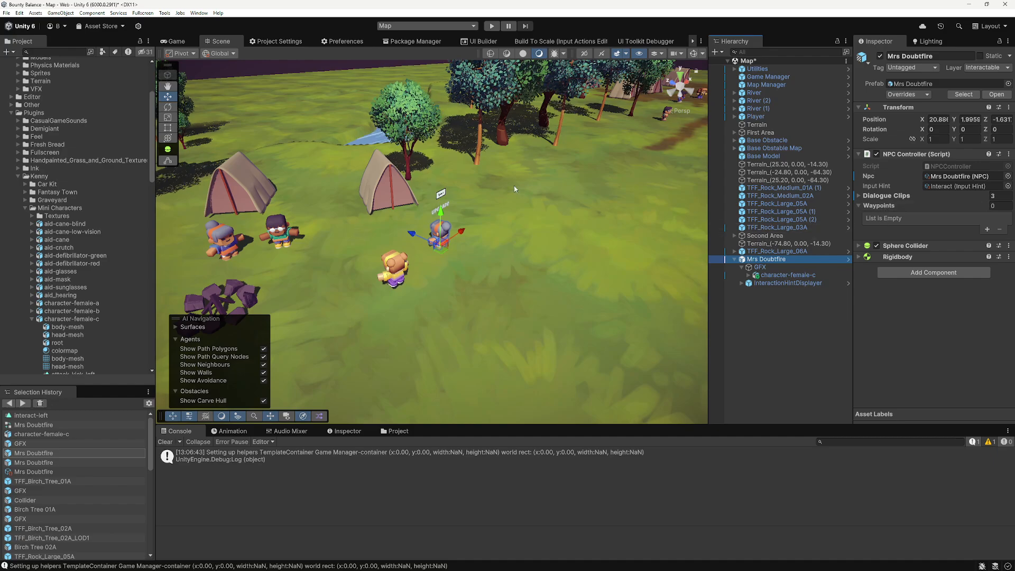
scroll(475, 360, "down", 3)
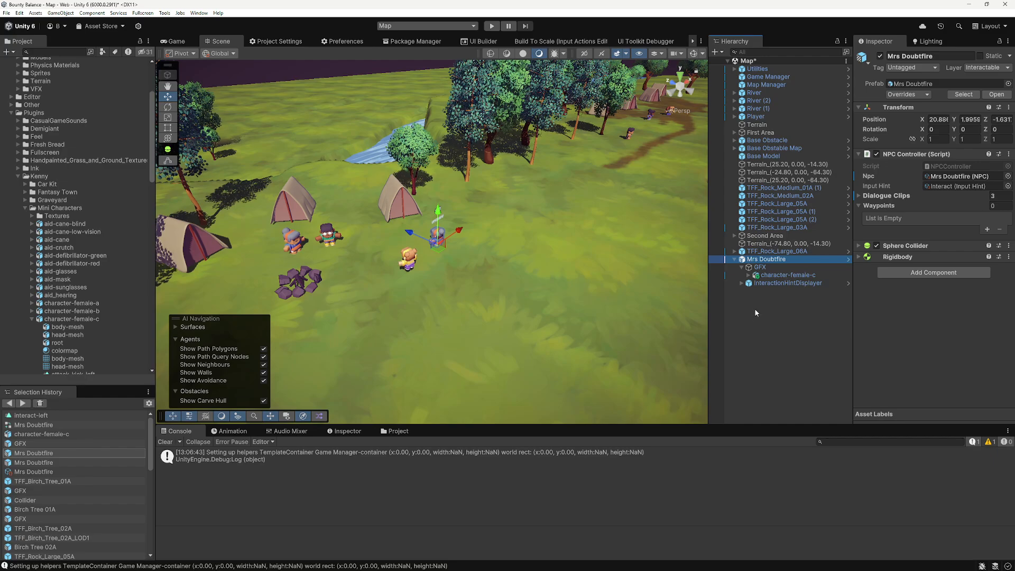
right_click(754, 309)
left_click(743, 328)
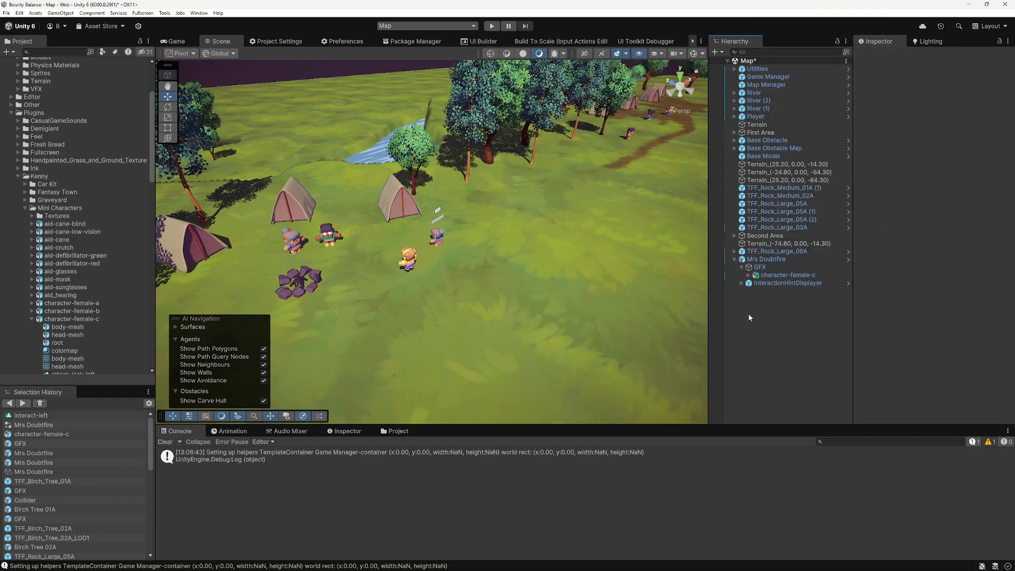
right_click(748, 314)
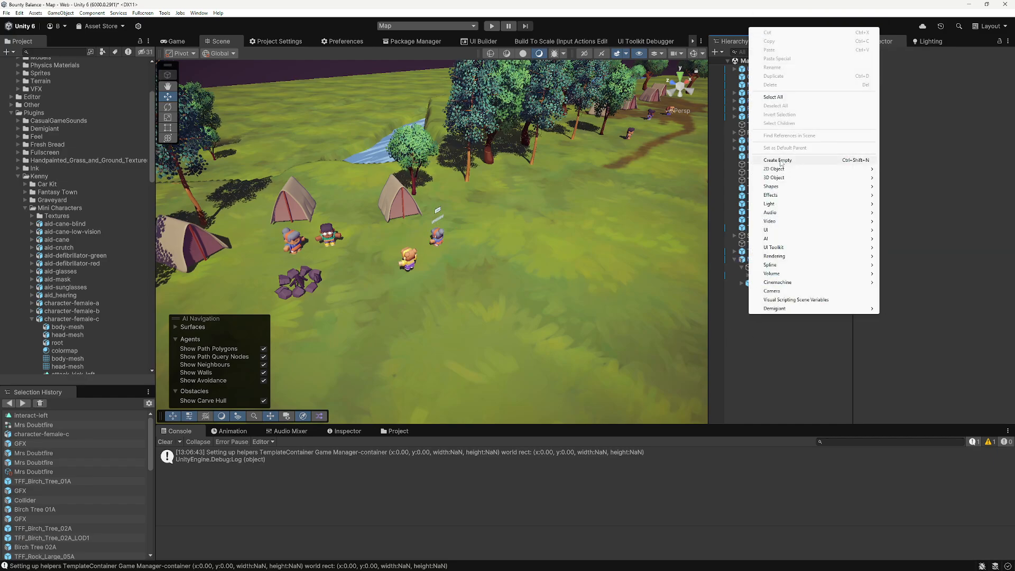
left_click(780, 160)
Step: Move the new GameObject across the grass away from Mrs Doubtfire, to about X 22.35, Z -2.42
scroll(443, 287, "up", 5)
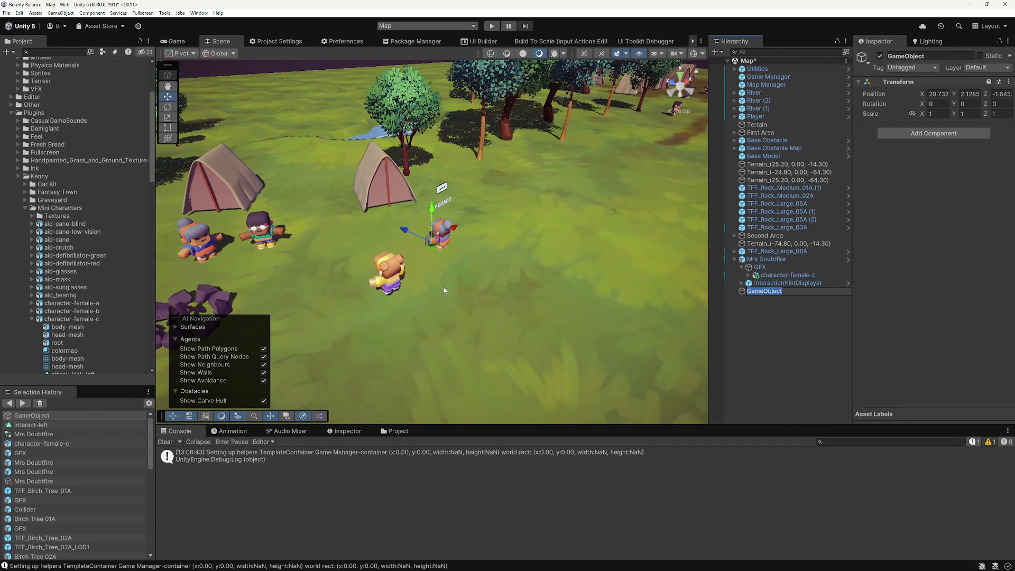
left_click_drag(426, 243, 551, 221)
scroll(551, 221, "up", 5)
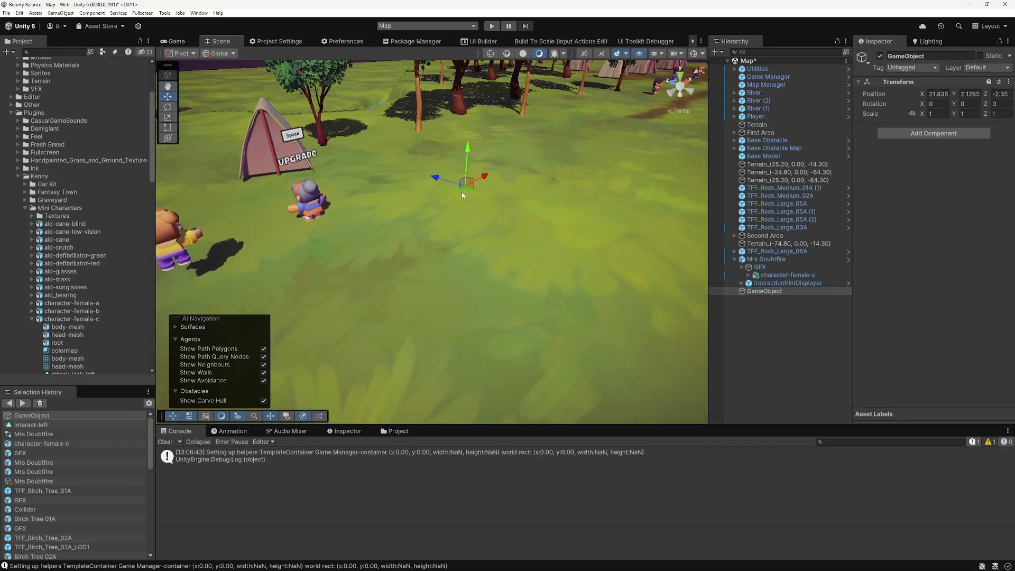
left_click_drag(462, 192, 505, 173)
middle_click_drag(558, 268, 494, 288)
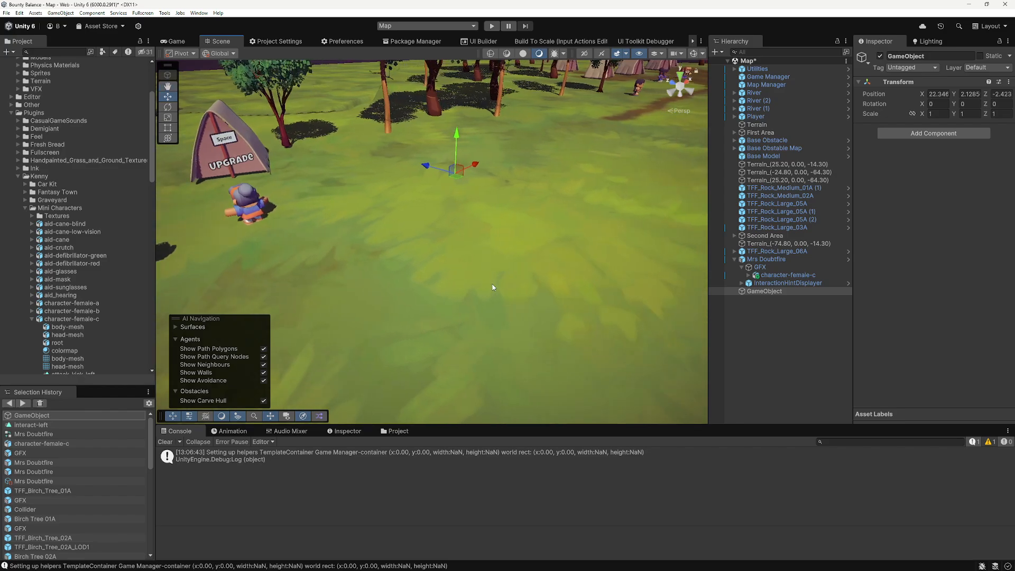
Step: Duplicate the waypoint GameObject twice, placing the copies at about X 21.13, Z -3.48 and about X 20.44, Z -2.33
left_click(761, 292)
key("ctrl+d")
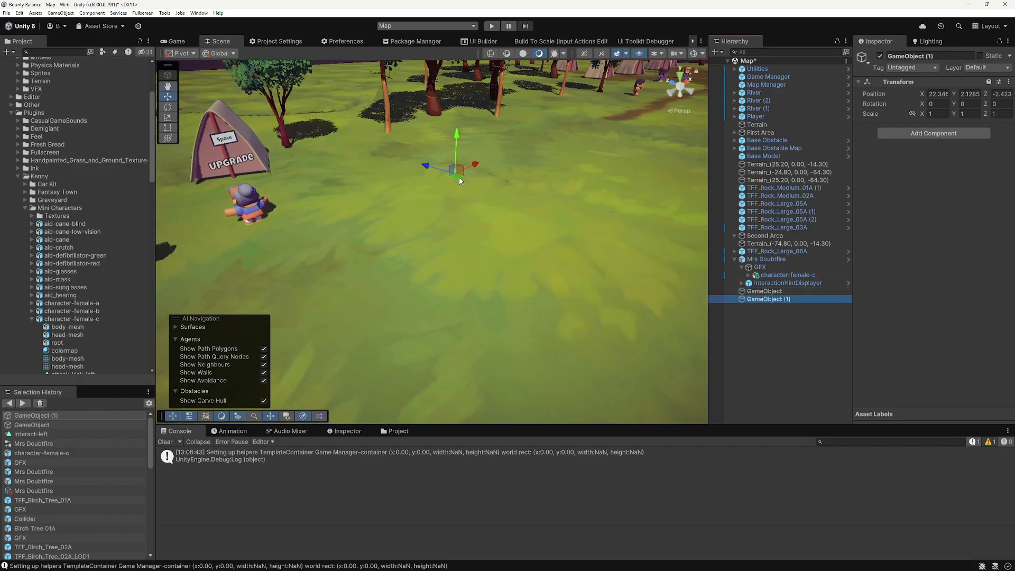
left_click_drag(456, 169, 484, 290)
middle_click_drag(548, 354, 643, 297)
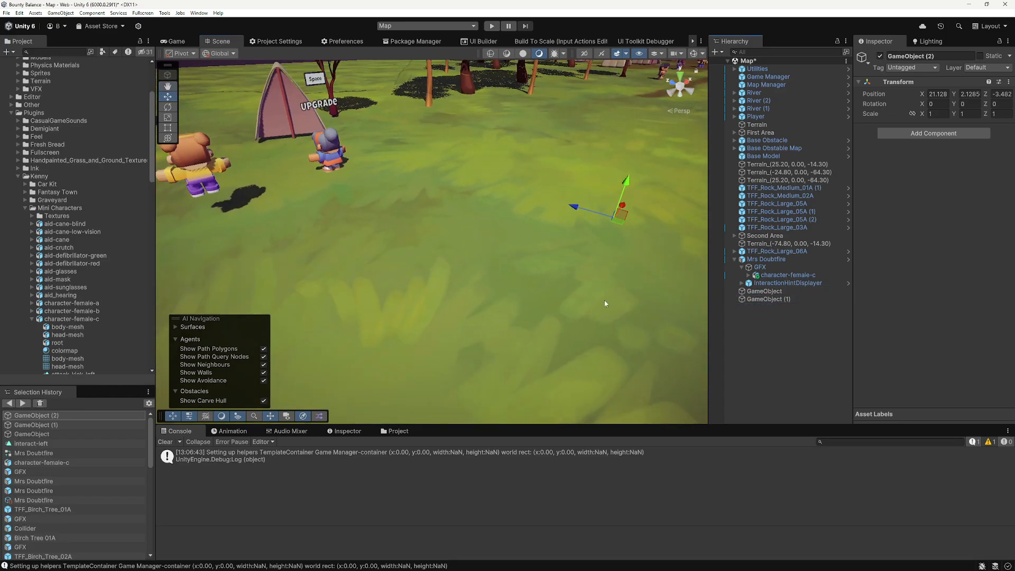
key("ctrl+d")
left_click_drag(620, 224, 374, 202)
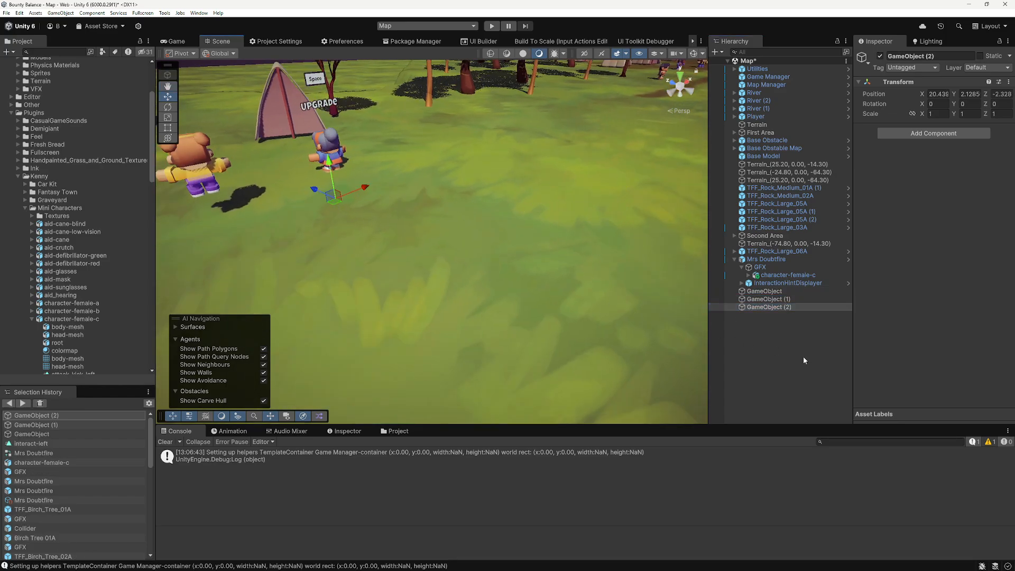
Step: Add the three waypoint GameObjects to the Waypoints list of Mrs Doubtfire's NPC Controller, locking the Inspector while assigning them
left_click(779, 293)
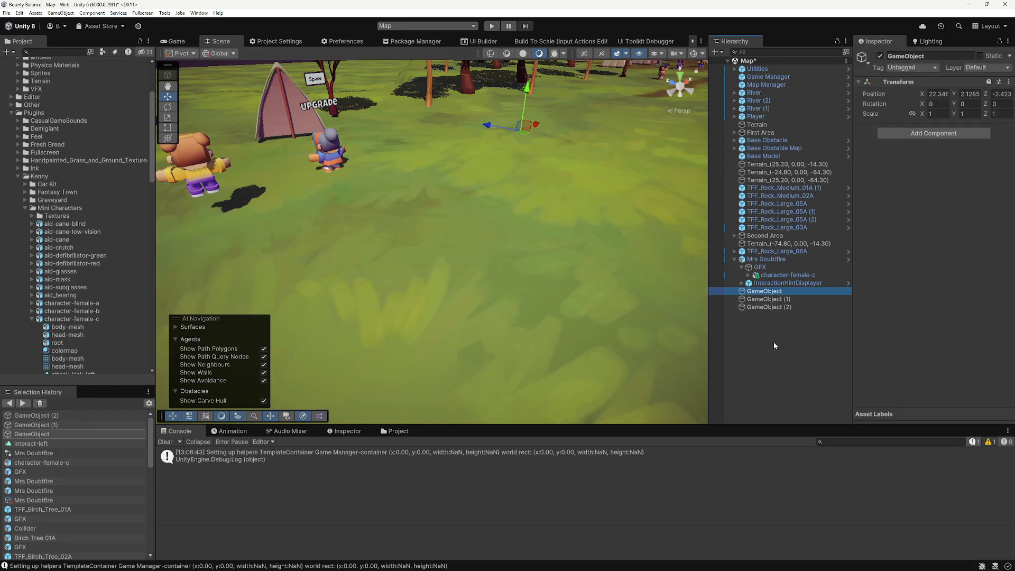
left_click(775, 260)
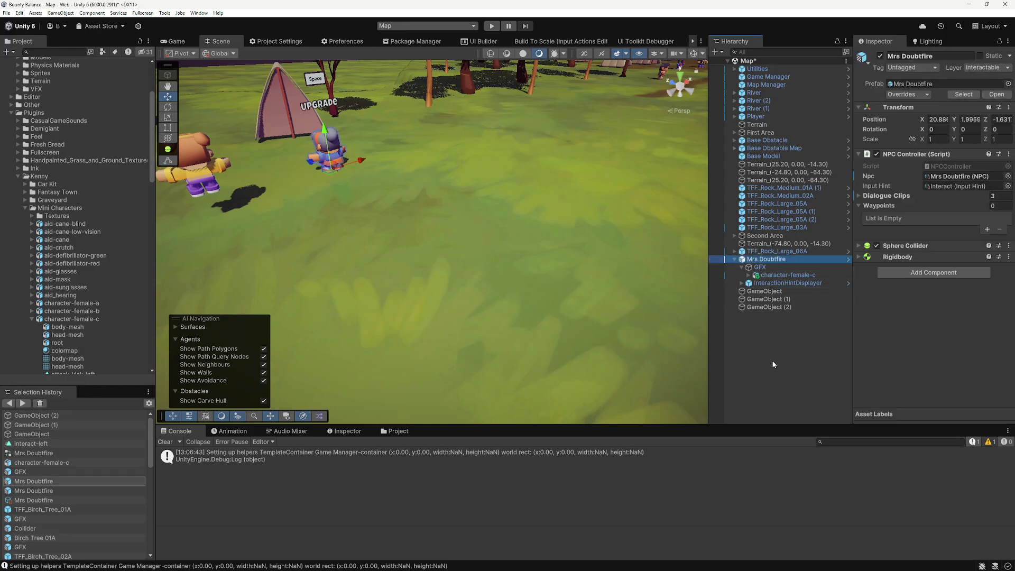
left_click(760, 267)
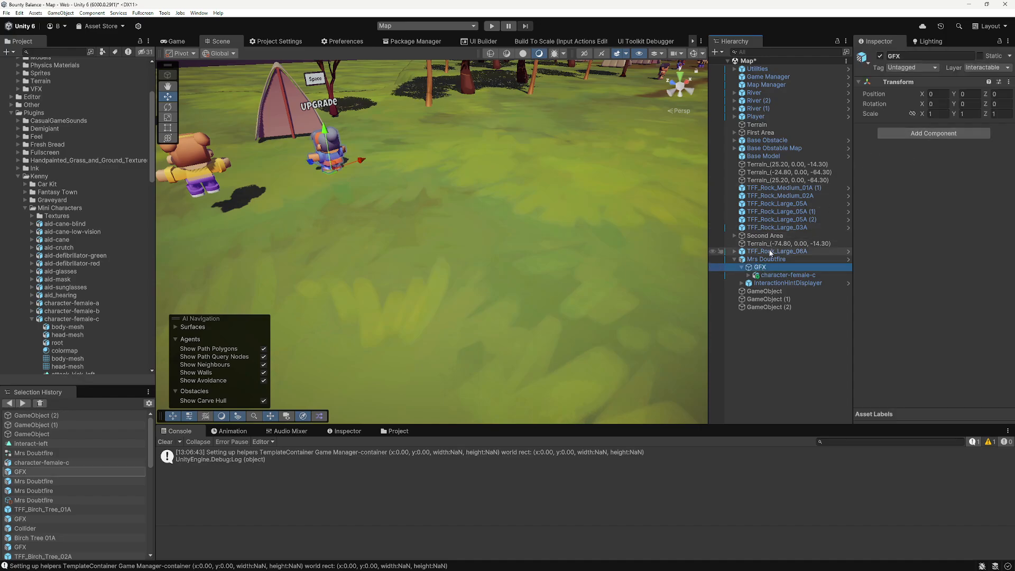
left_click(767, 259)
left_click(993, 50)
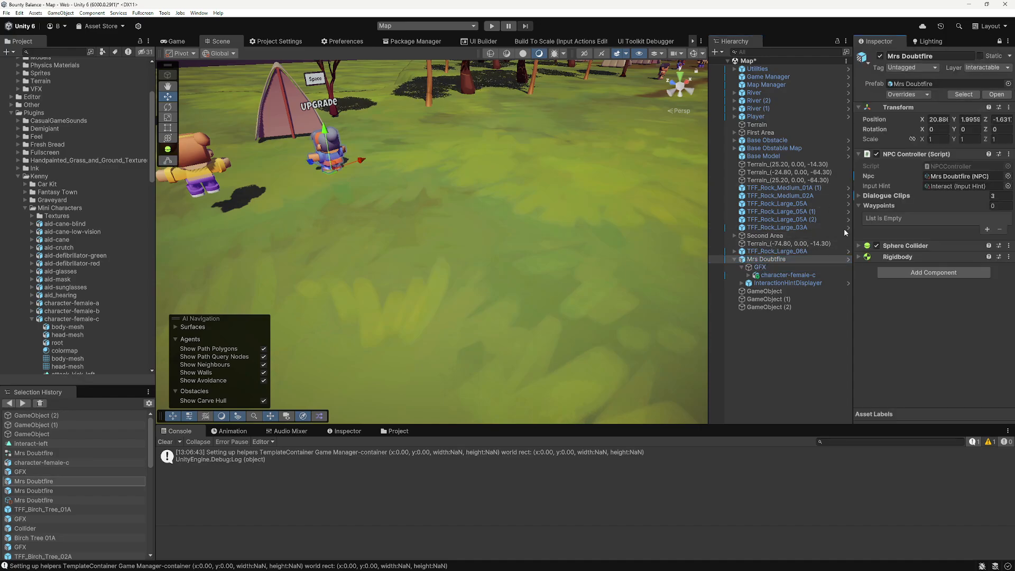
left_click(765, 291)
left_click(760, 307, "shift")
left_click_drag(765, 298, 899, 205)
left_click(1000, 40)
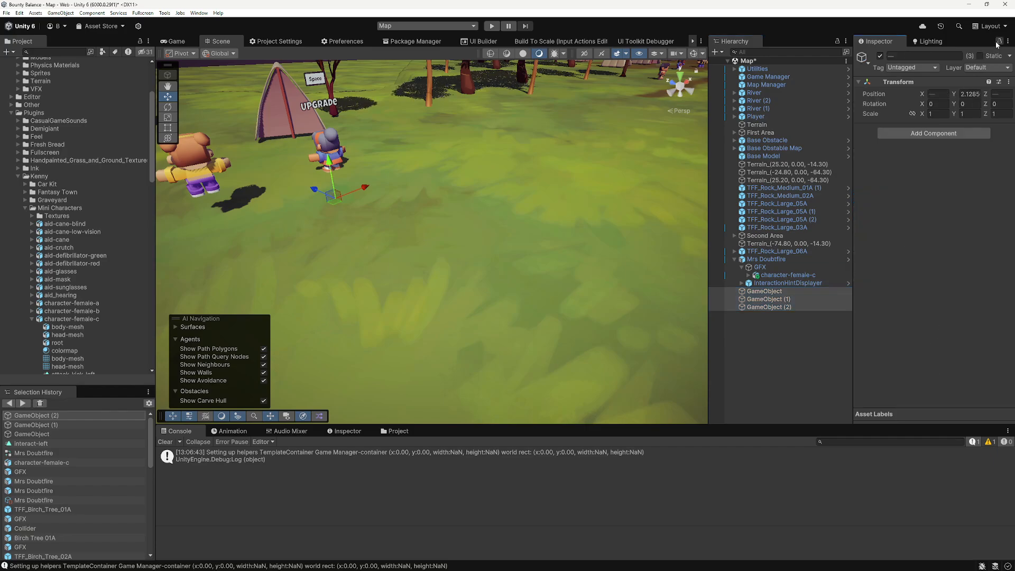
Step: Play-test the scene to watch Mrs Doubtfire walk between her waypoints, and stop play mode
left_click(805, 333)
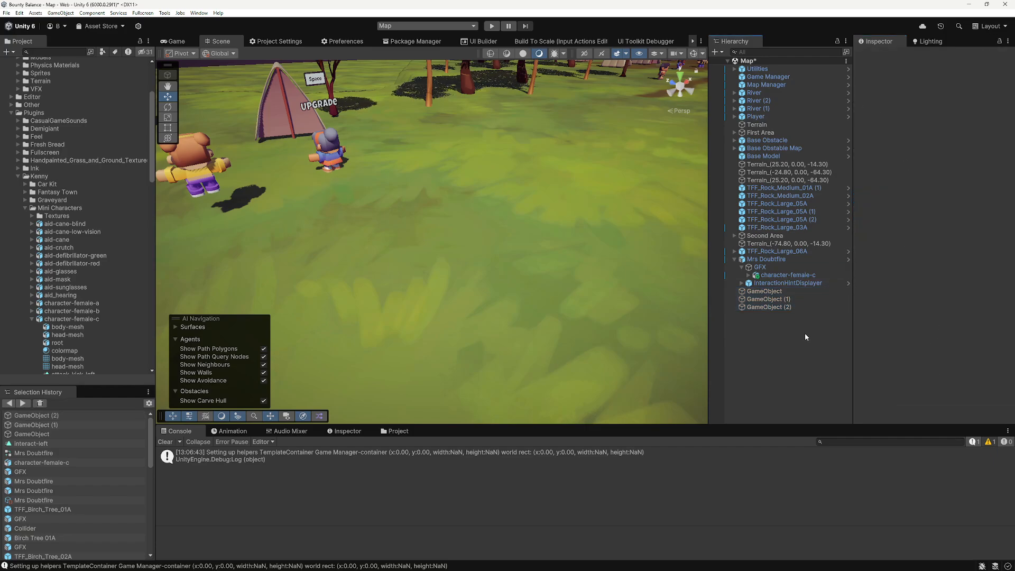
left_click(491, 26)
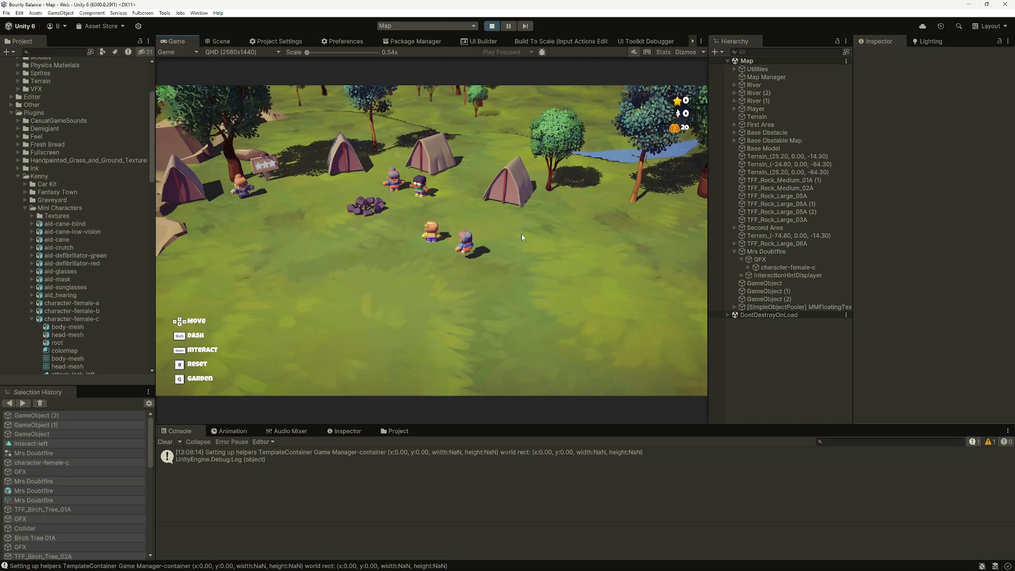
left_click(494, 30)
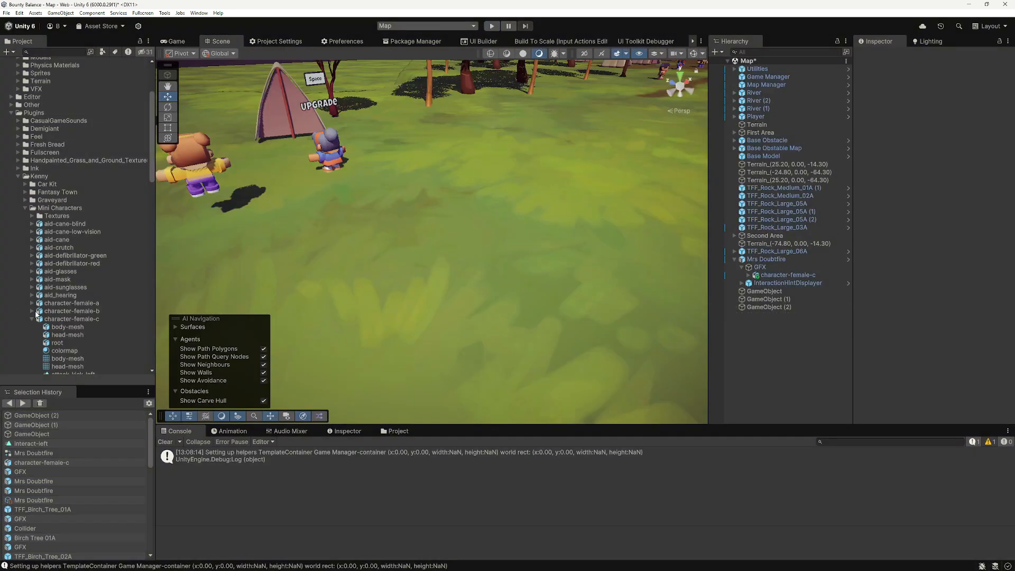
Step: Enable Loop Time on character-female-c's walk clip and apply the import settings
scroll(43, 317, "down", 10)
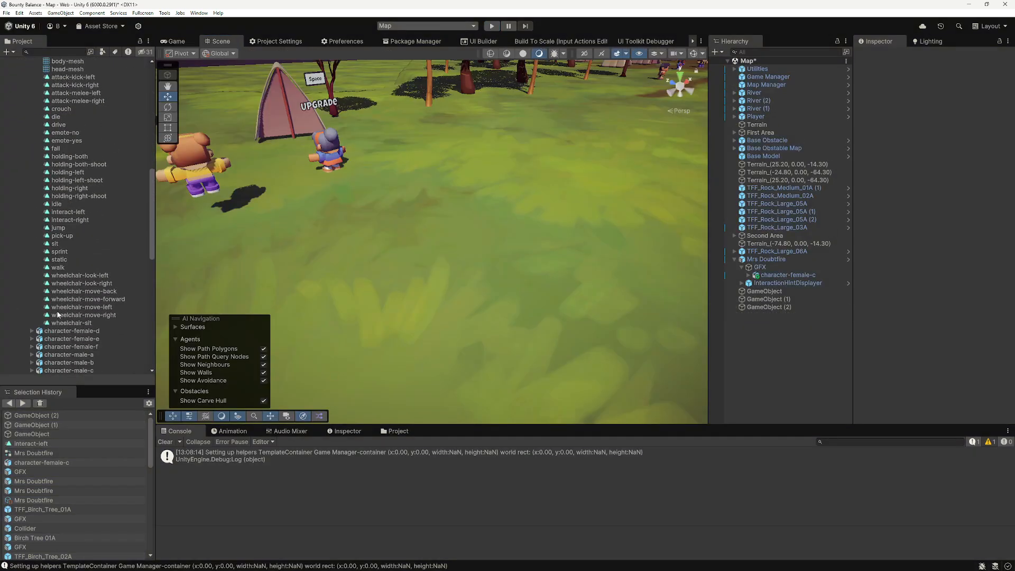
left_click(996, 68)
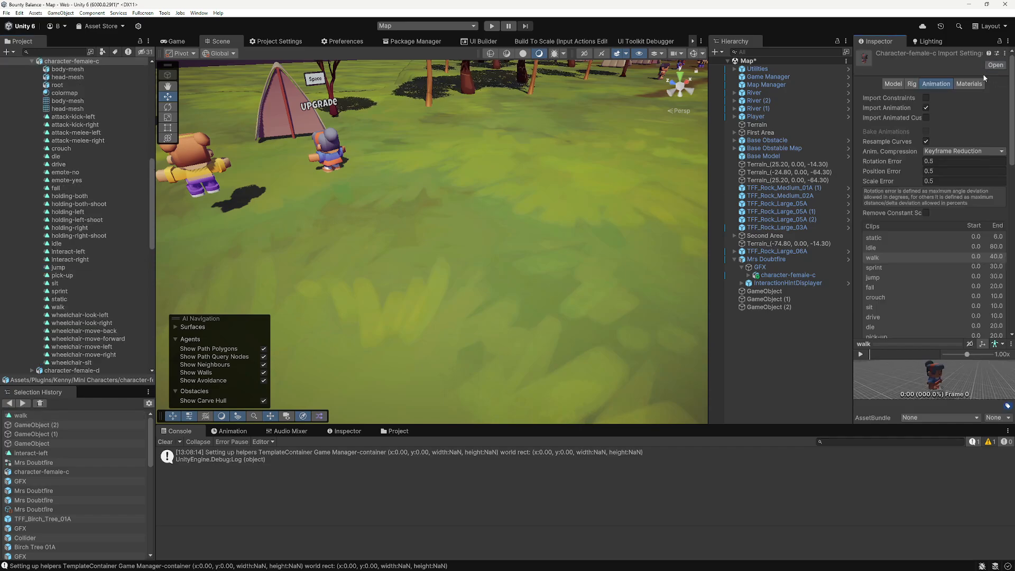
scroll(912, 231, "down", 10)
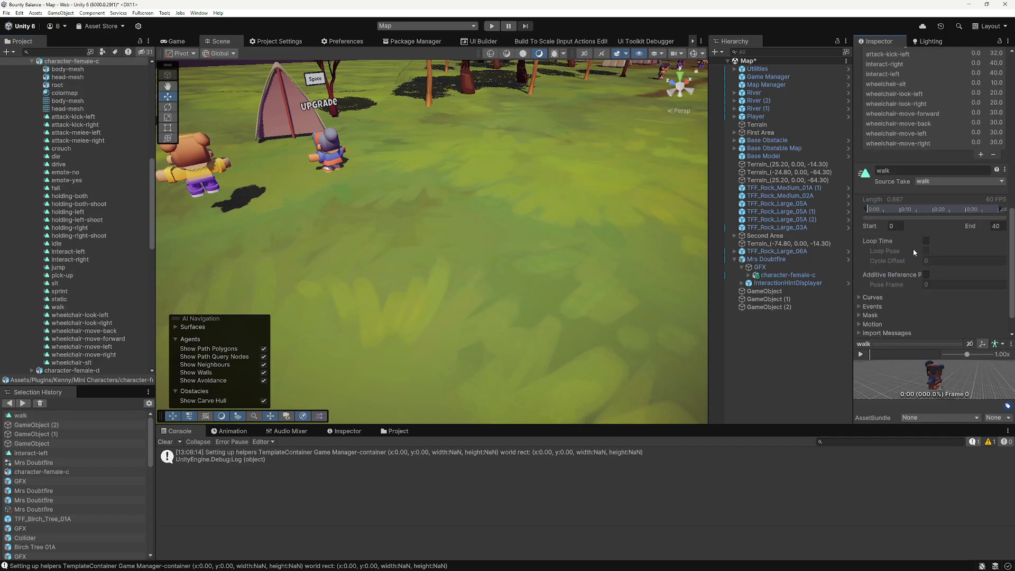
scroll(949, 292, "down", 2)
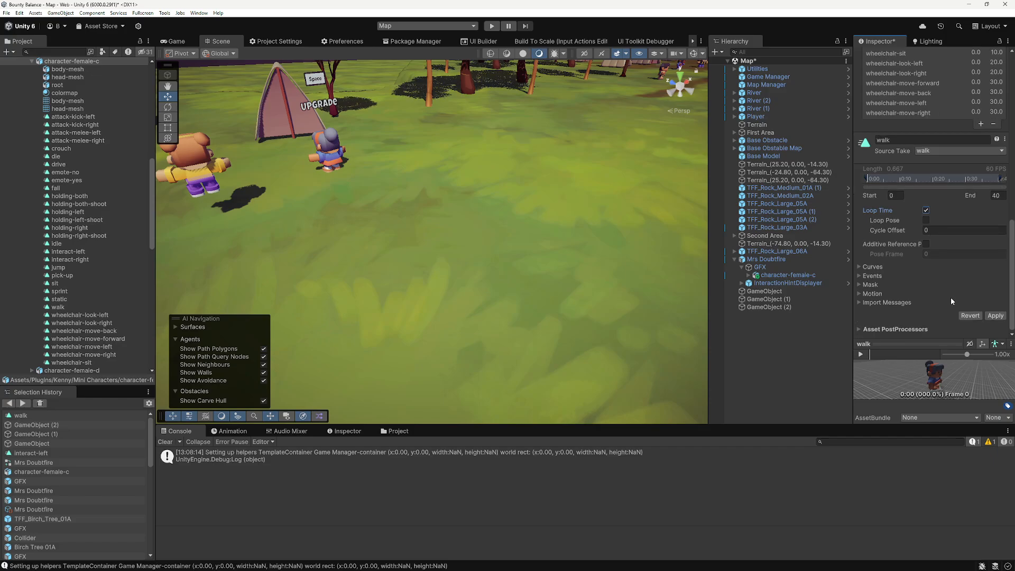
left_click(996, 316)
Step: Copy Mrs Doubtfire's Y position and paste it as the Y position of all three waypoint GameObjects
left_click(767, 292)
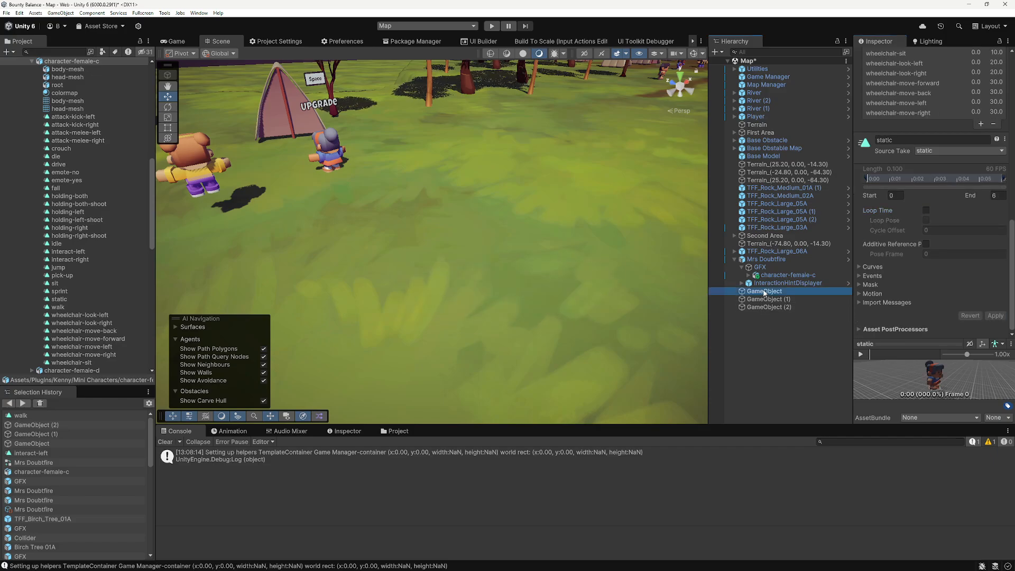
left_click(763, 260)
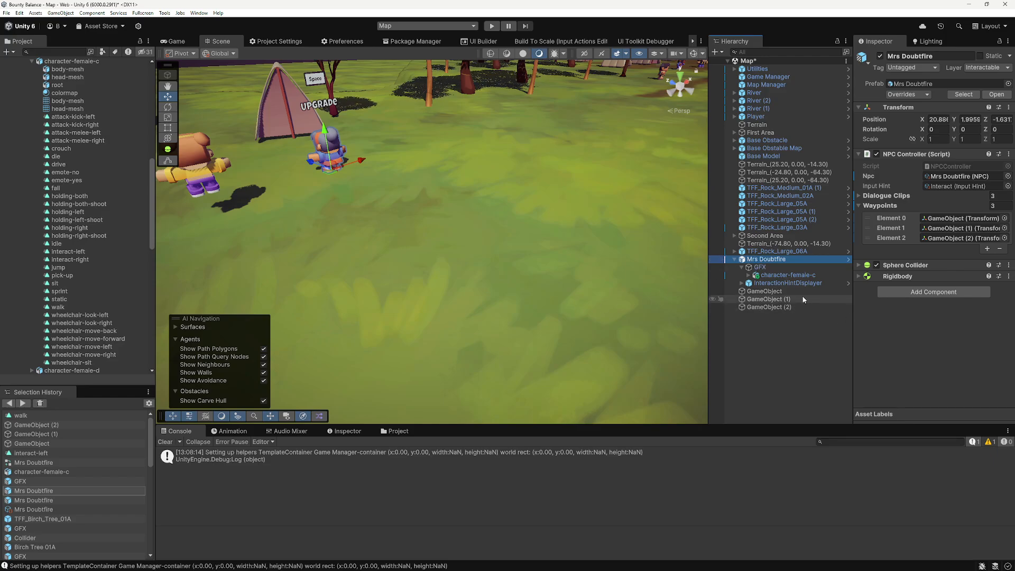
left_click(767, 291)
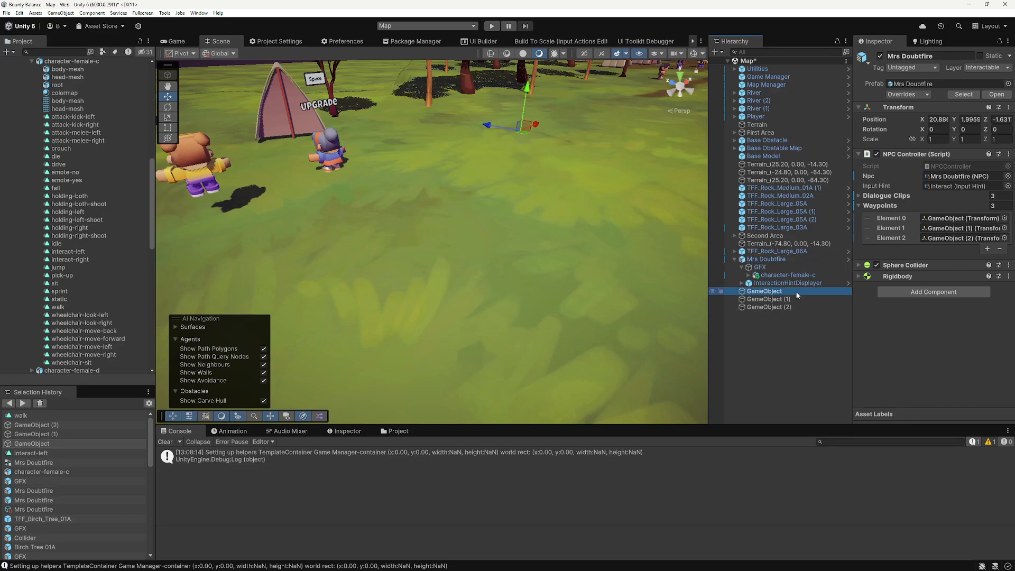
left_click(776, 261)
left_click(971, 120)
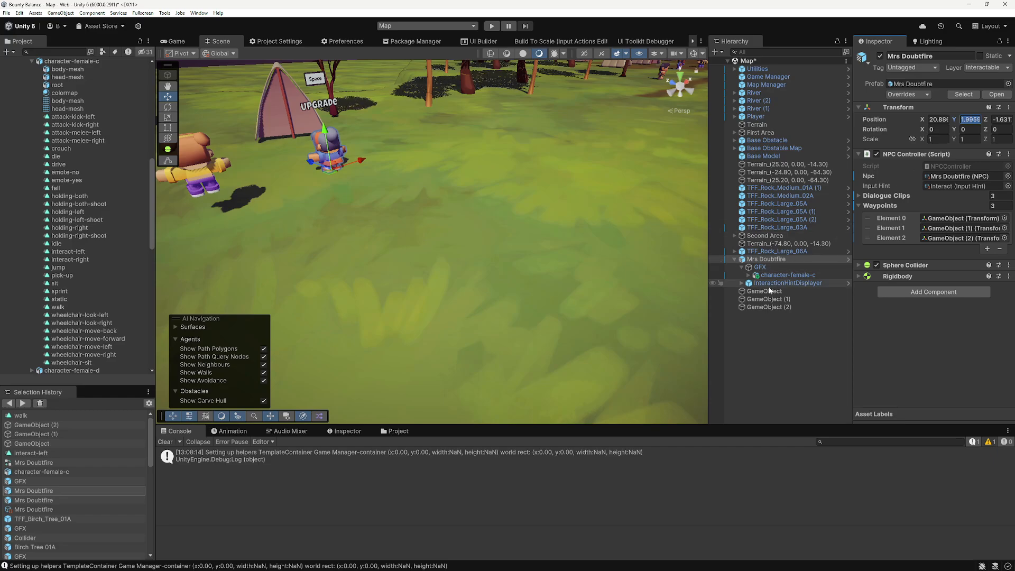
middle_click_drag(359, 194, 366, 217)
scroll(430, 238, "up", 3)
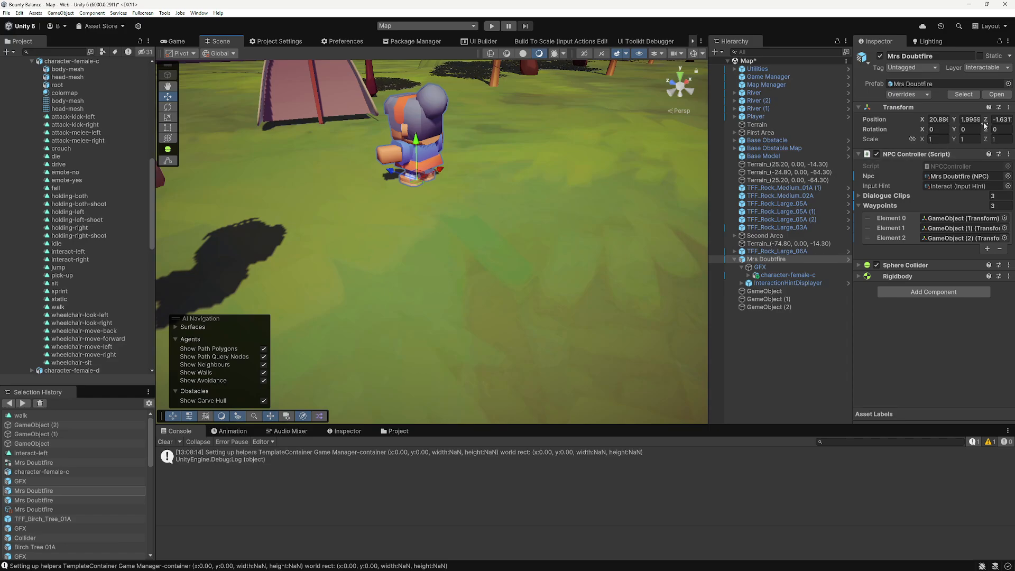
left_click(764, 292)
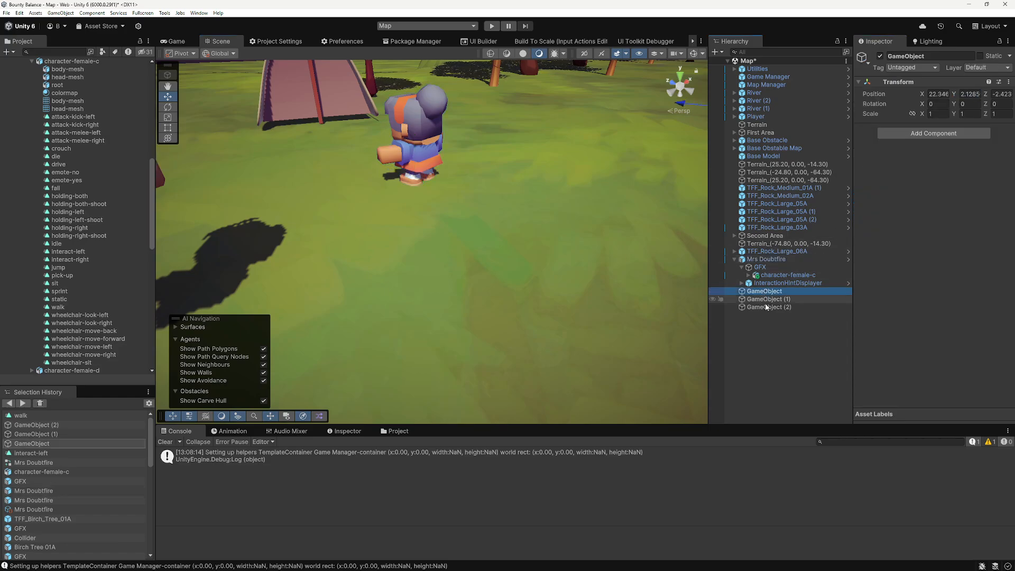
left_click(769, 307, "shift")
key("ctrl+v")
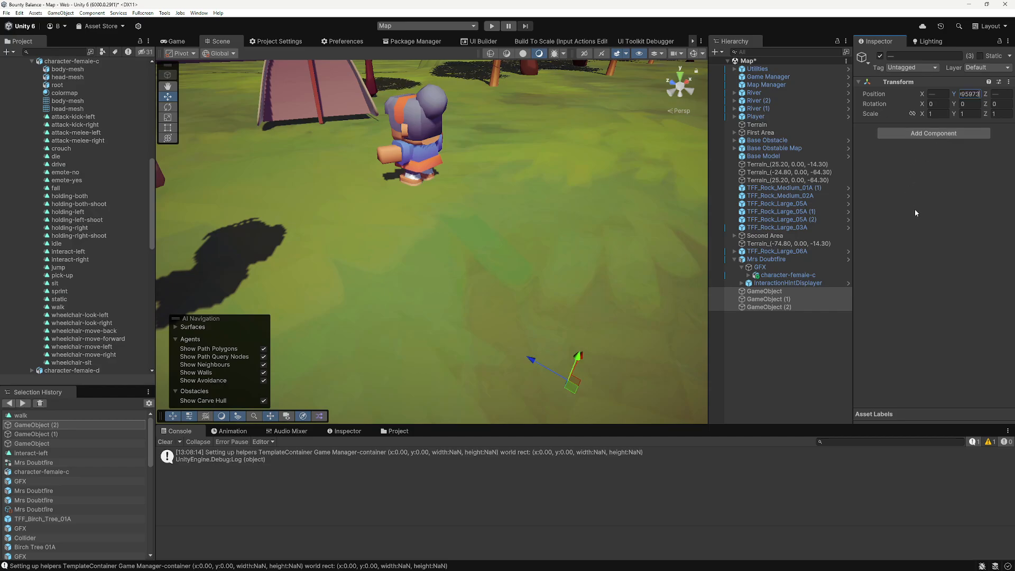
key("Return")
Step: Play-test the scene again to check Mrs Doubtfire's looping walk and waypoint height, and stop play mode
left_click(771, 382)
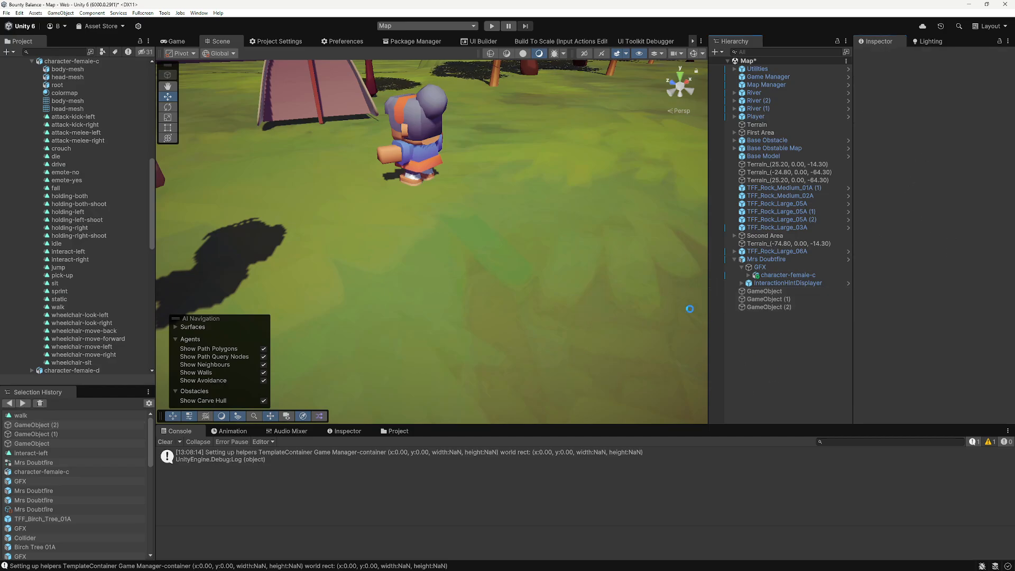
left_click(491, 27)
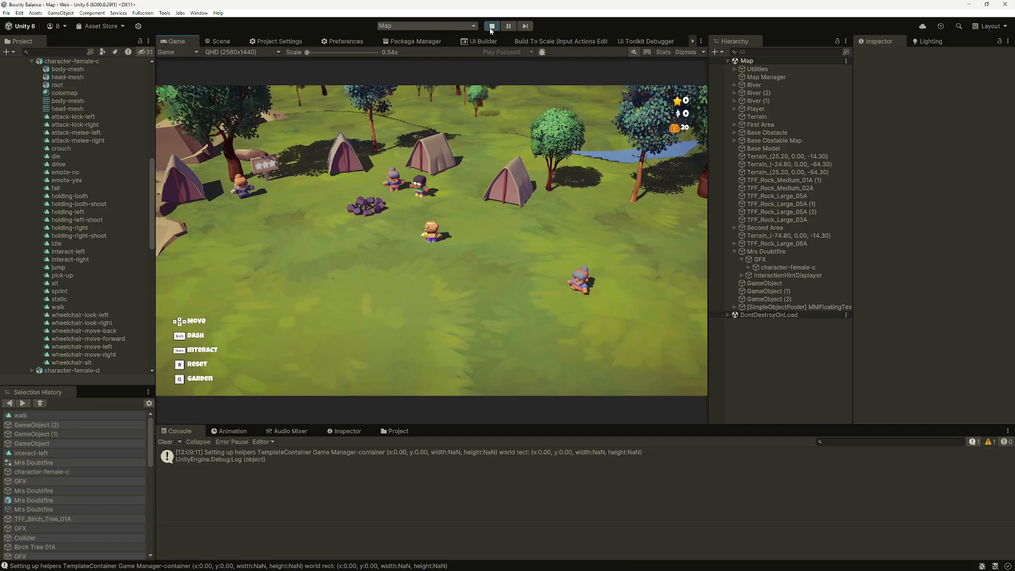
left_click(490, 29)
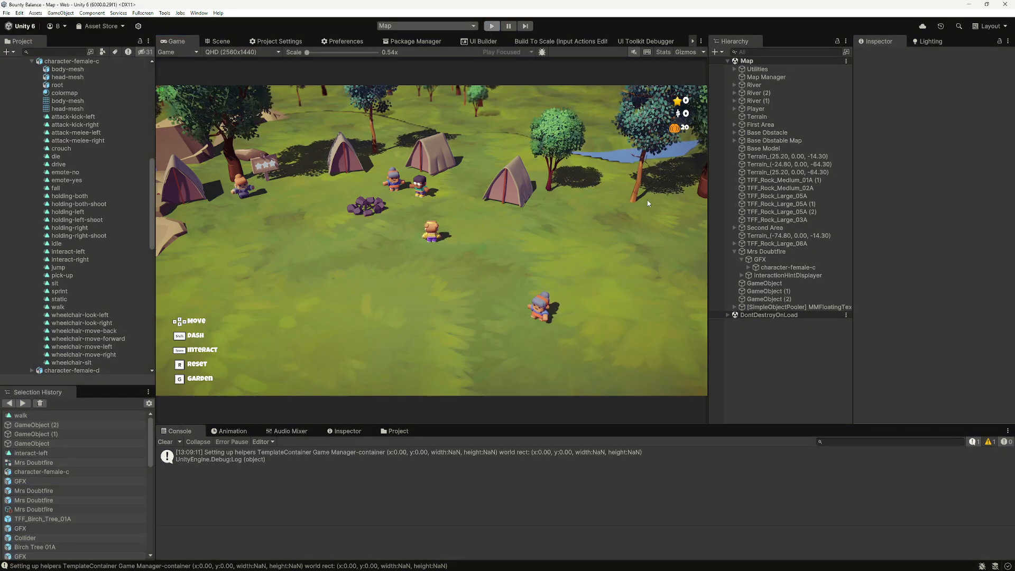
Step: Parent the three waypoint GameObjects under Mrs Doubtfire in the Hierarchy
left_click(788, 306, "shift")
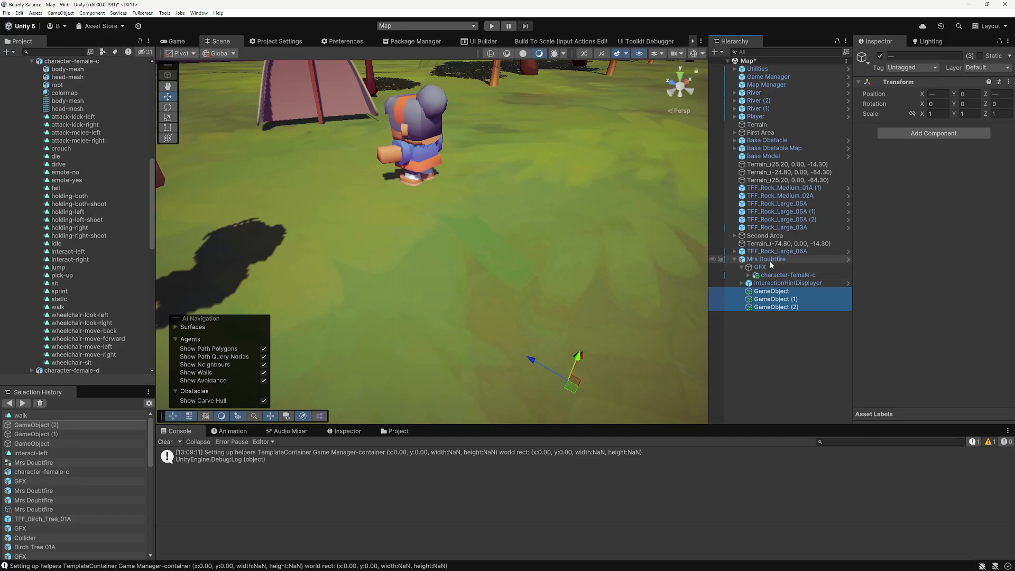
left_click(775, 370)
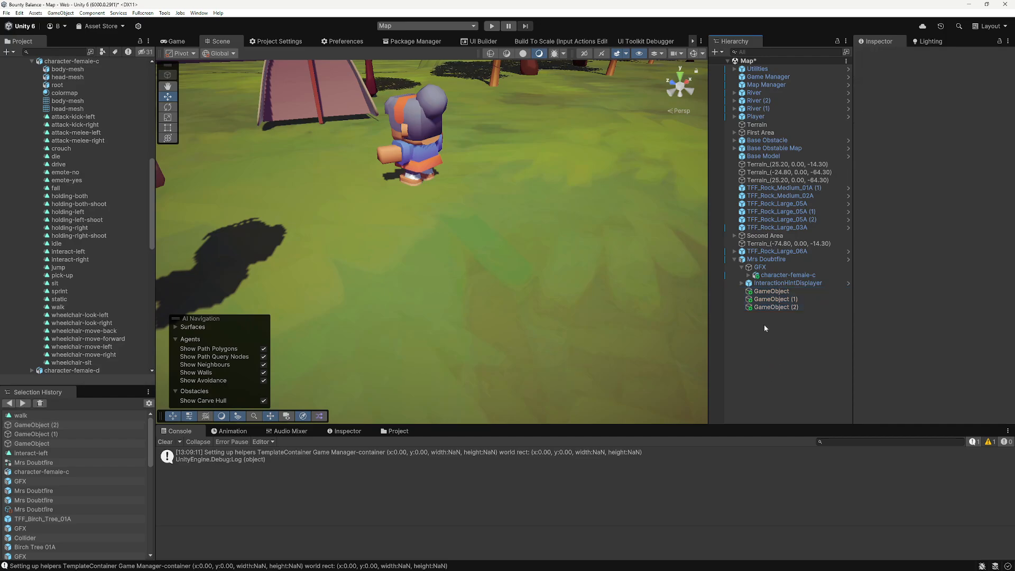
Step: Play-test the scene, inspect Mrs Doubtfire and her three child waypoints in the Scene view while she walks, and stop play mode
left_click(492, 26)
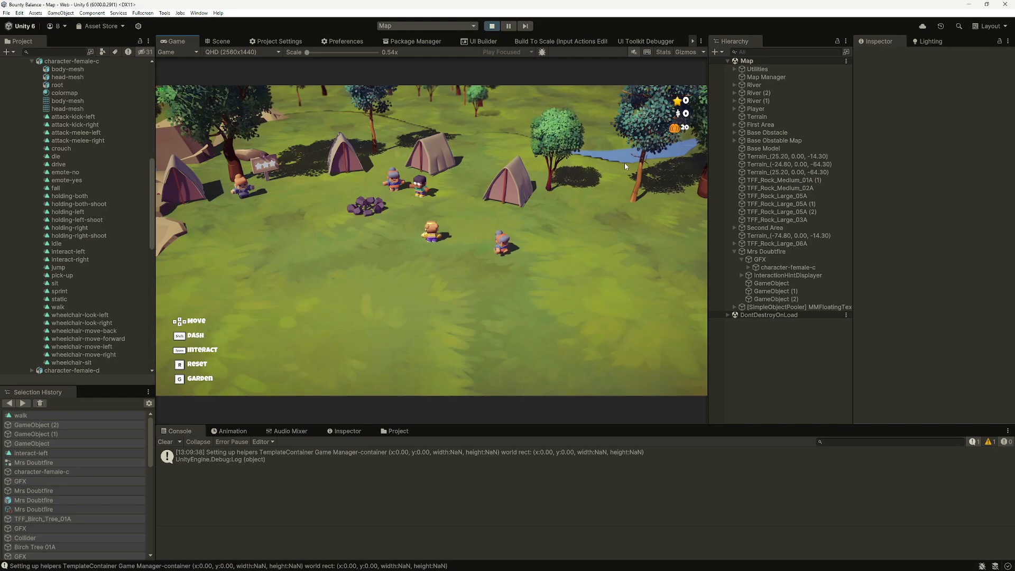
left_click(788, 253)
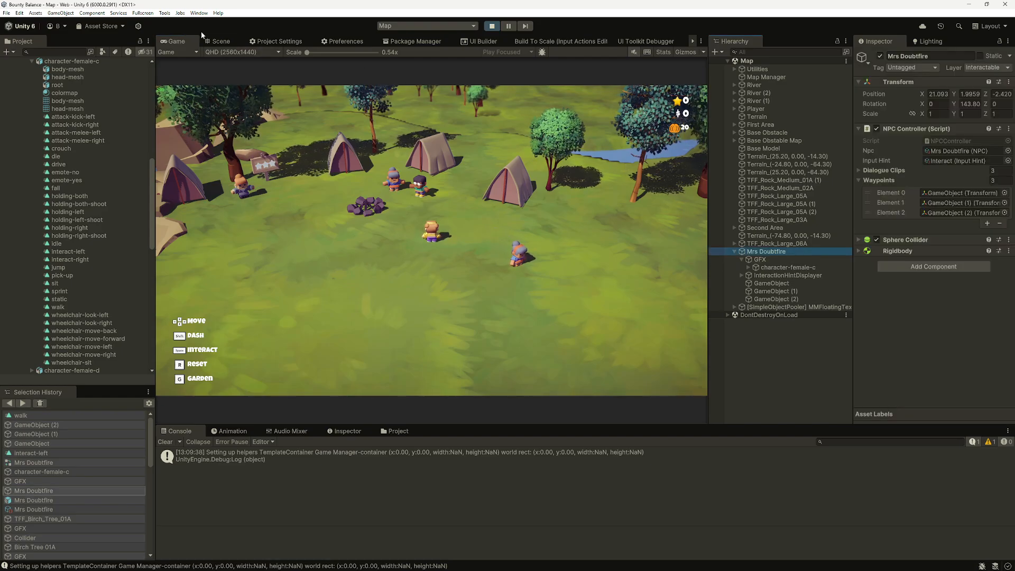
left_click(219, 43)
key("f")
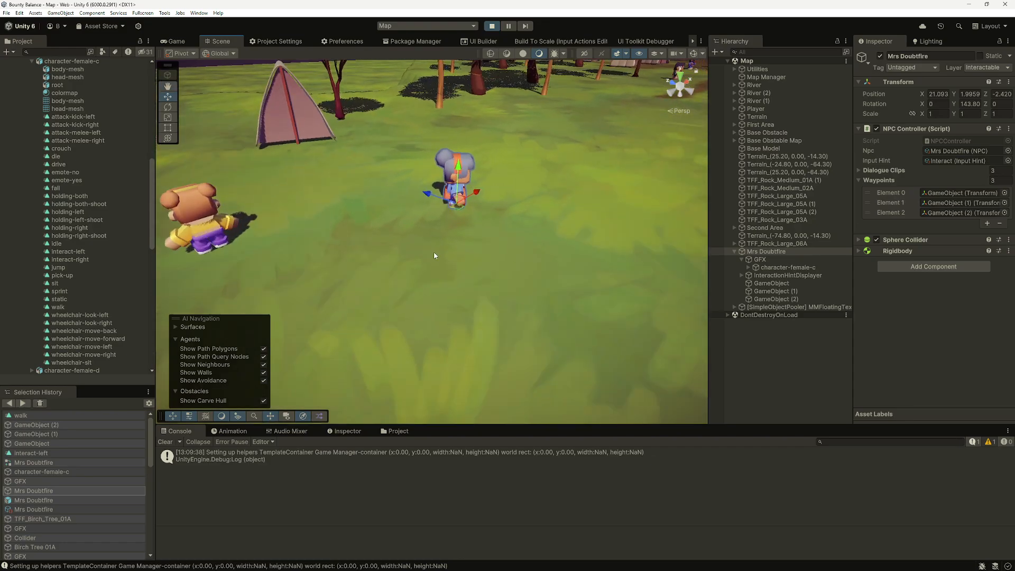
left_click(788, 284)
left_click(777, 300, "shift")
key("f")
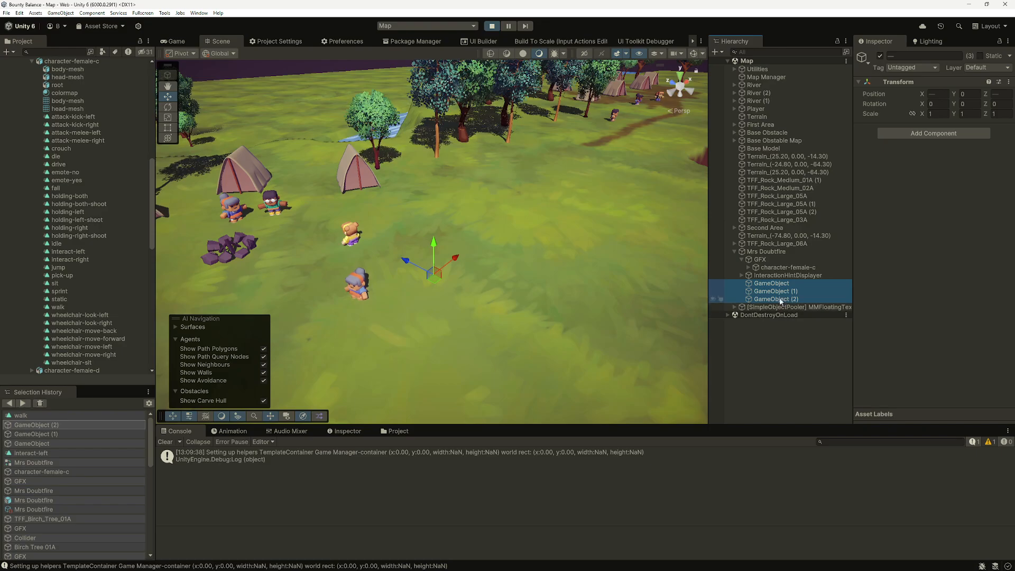
left_click(492, 26)
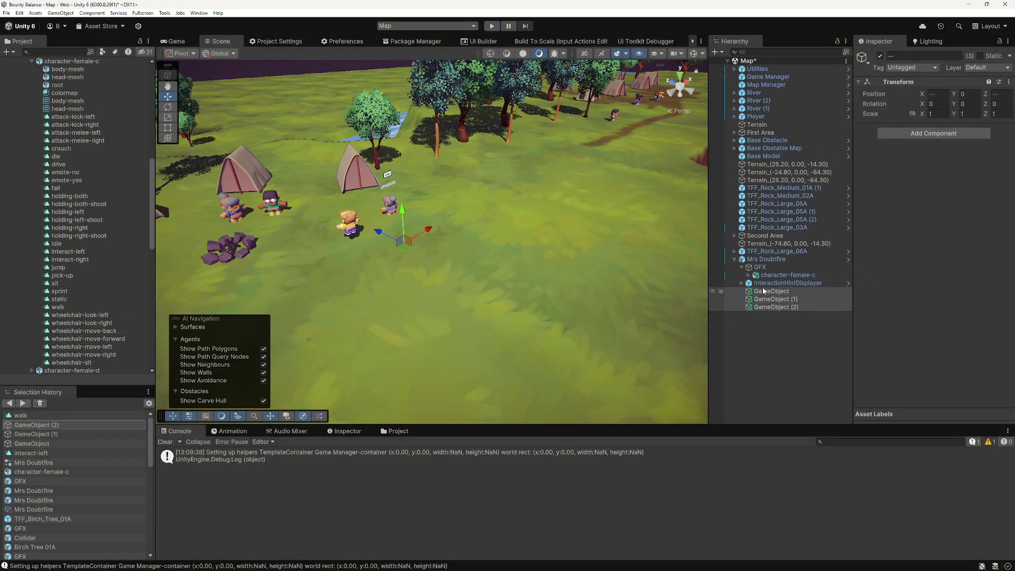
Step: Move the three waypoint GameObjects out of Mrs Doubtfire to the root of the scene hierarchy
left_click(771, 291)
left_click_drag(771, 291, 757, 311)
left_click(766, 259)
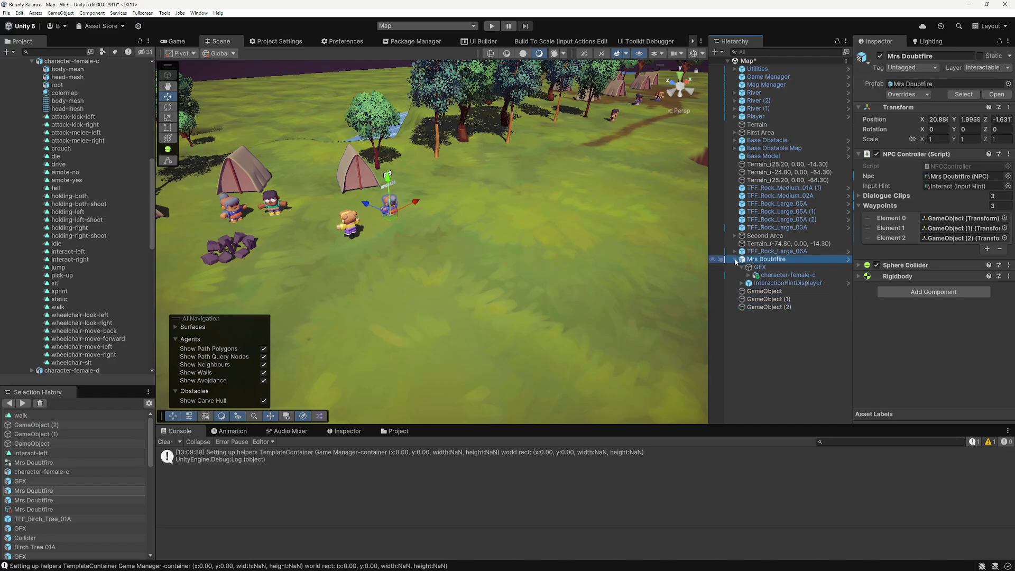
right_click(753, 331)
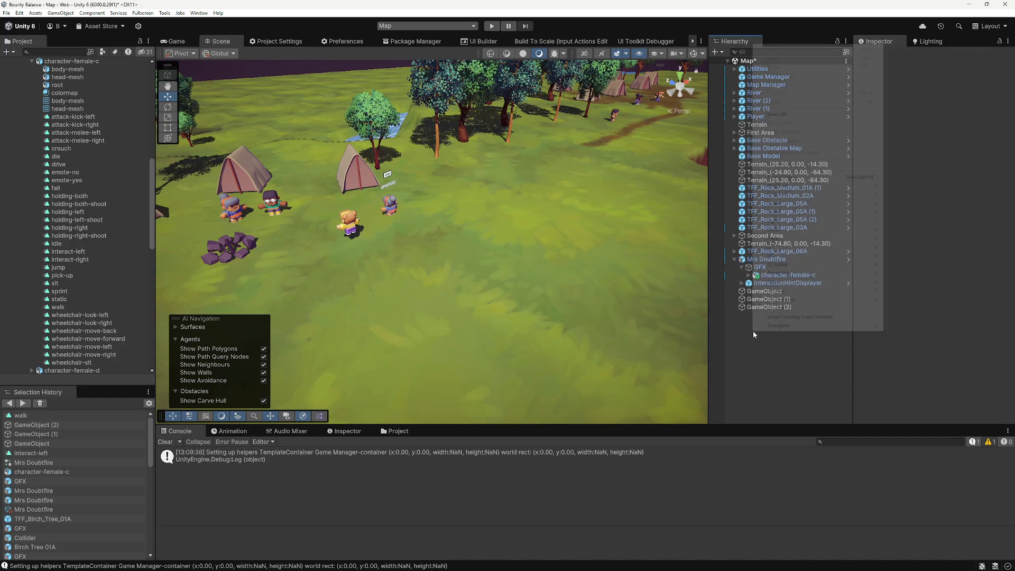
left_click(719, 355)
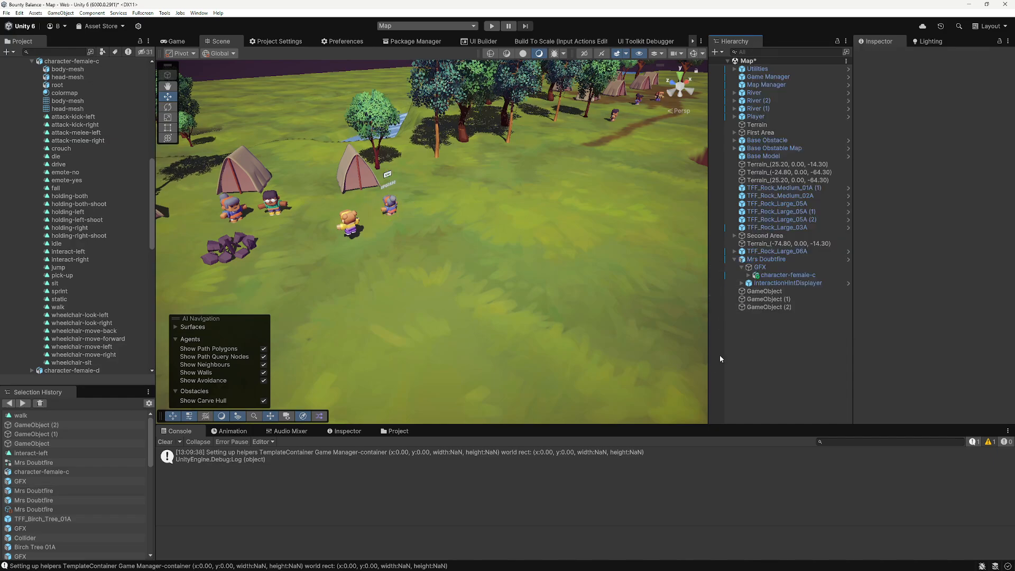
Step: Group Mrs Doubtfire and the three waypoint GameObjects under a new empty parent named Mrs Doubtfire
left_click(762, 260)
left_click(763, 283, "shift")
right_click(763, 283)
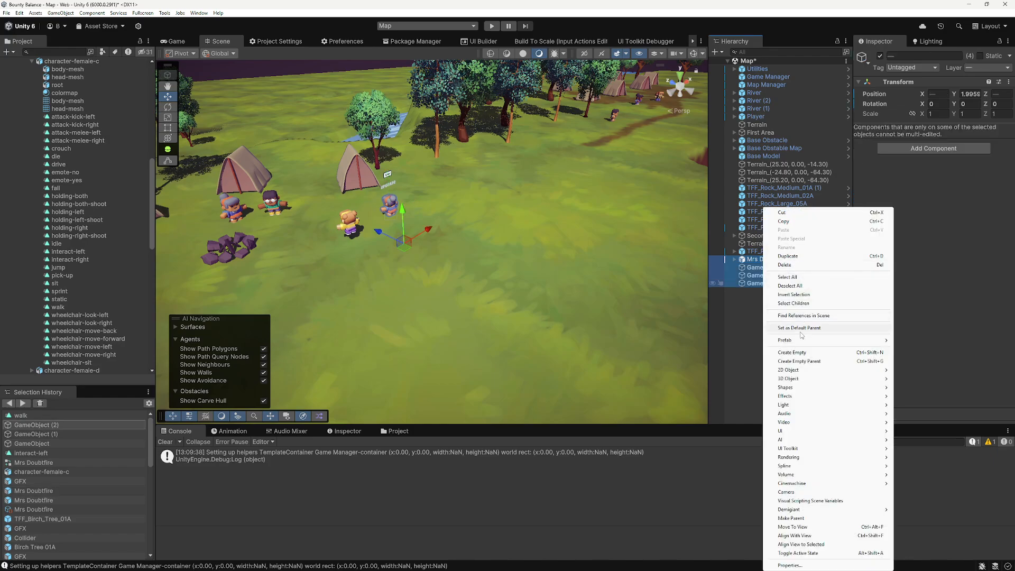
left_click(801, 361)
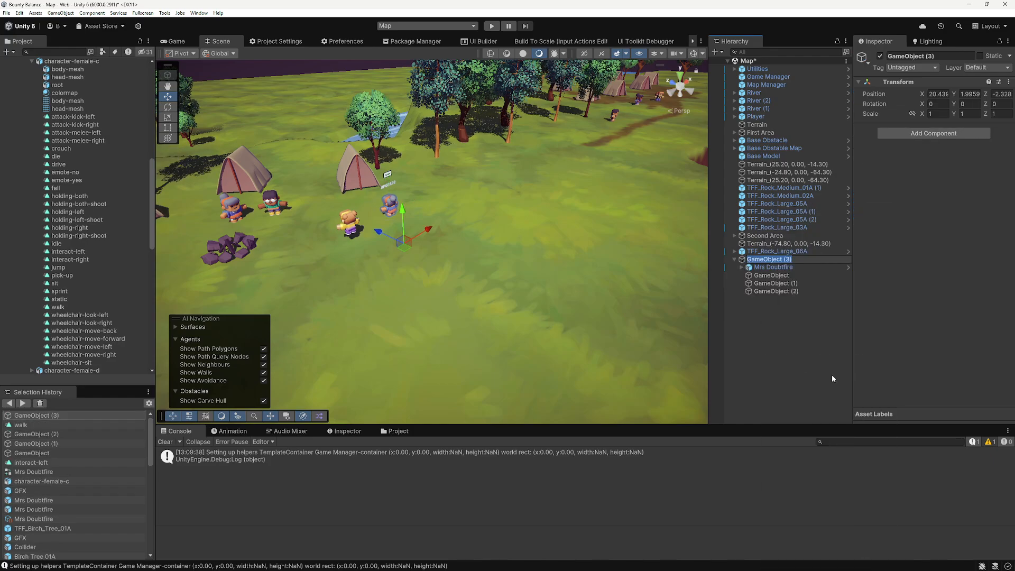
type("Mrs")
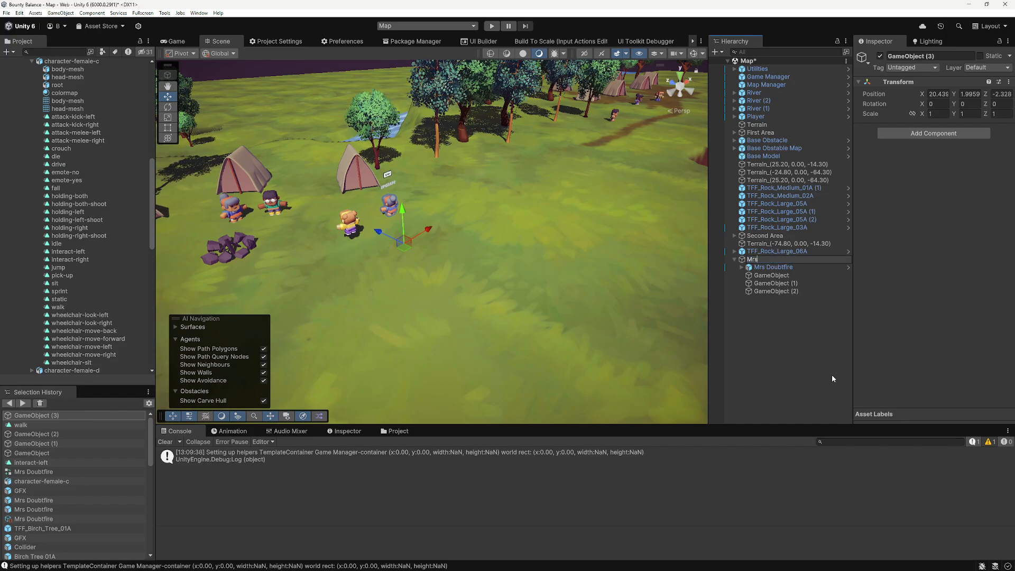
type(" Doub")
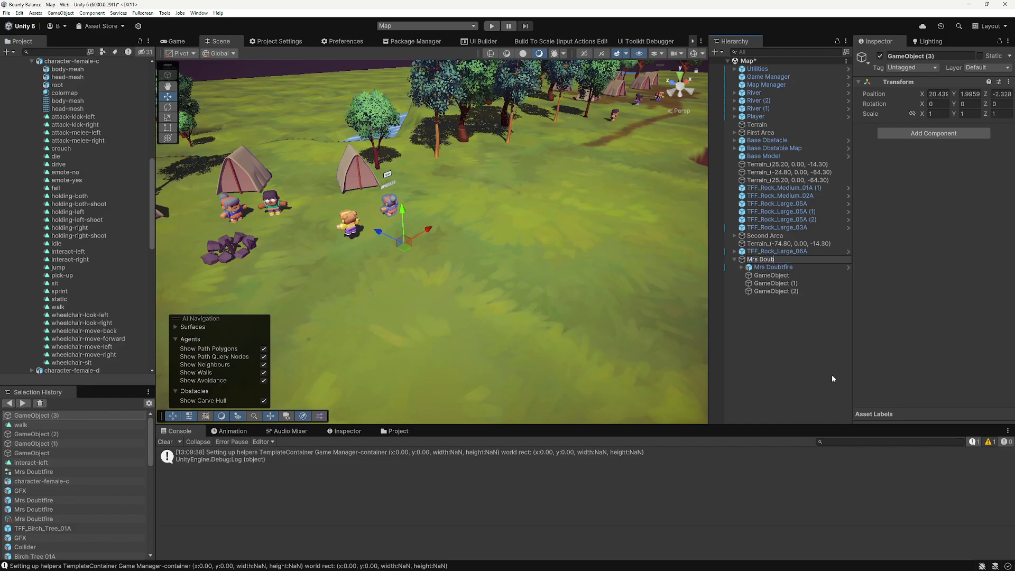
type("tfire")
key("Return")
left_click(822, 369)
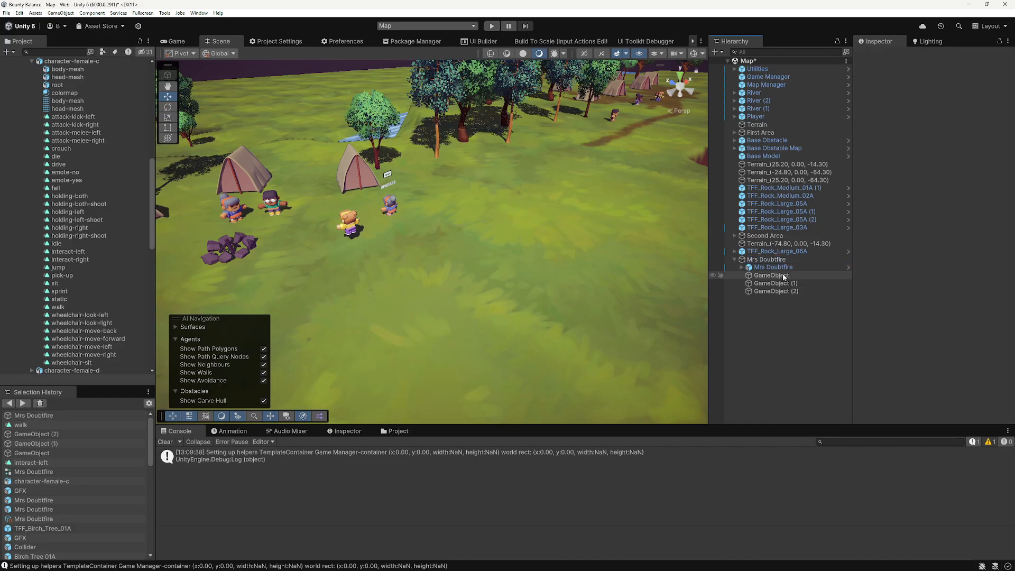
left_click(768, 260)
left_click(788, 337)
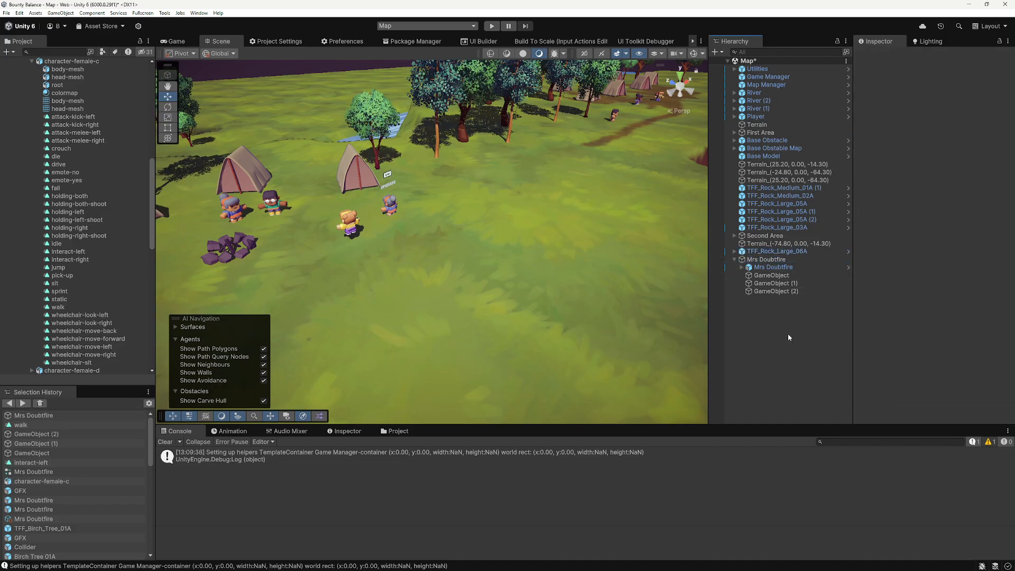
Step: Play-test the scene, walk the player up to Mrs Doubtfire, talk to her and dismiss her dialogue
left_click(492, 26)
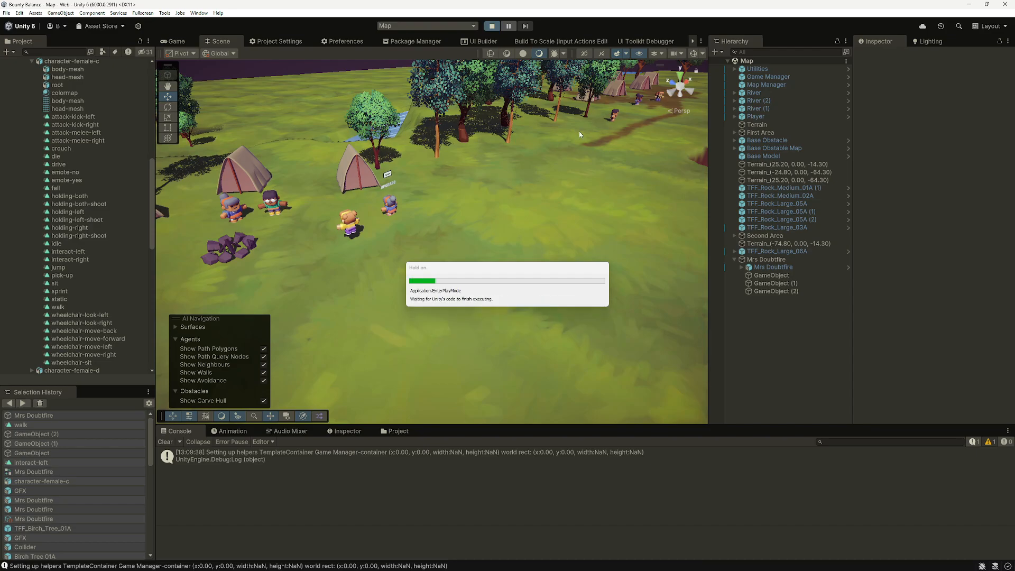
key("d")
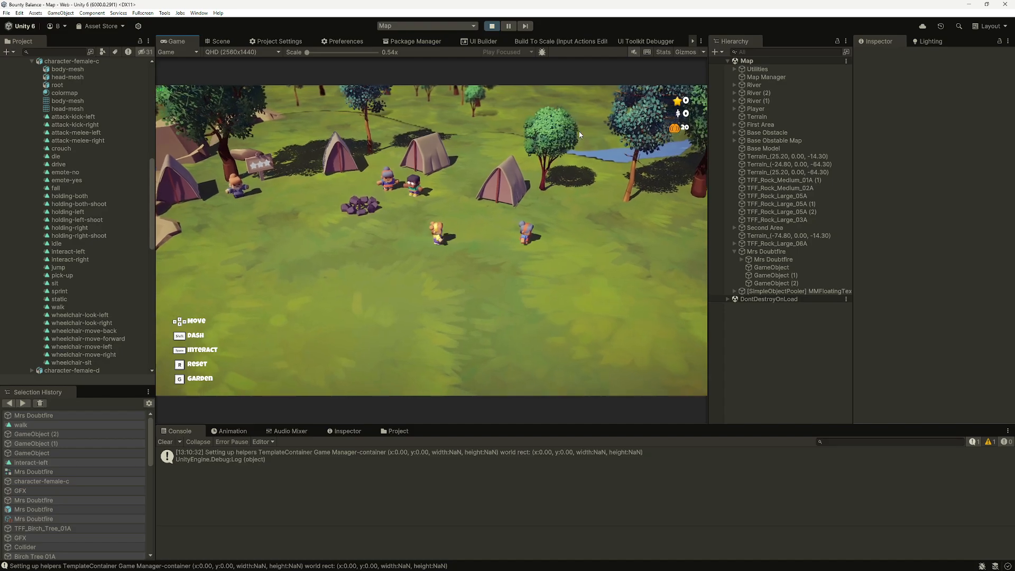
key("space")
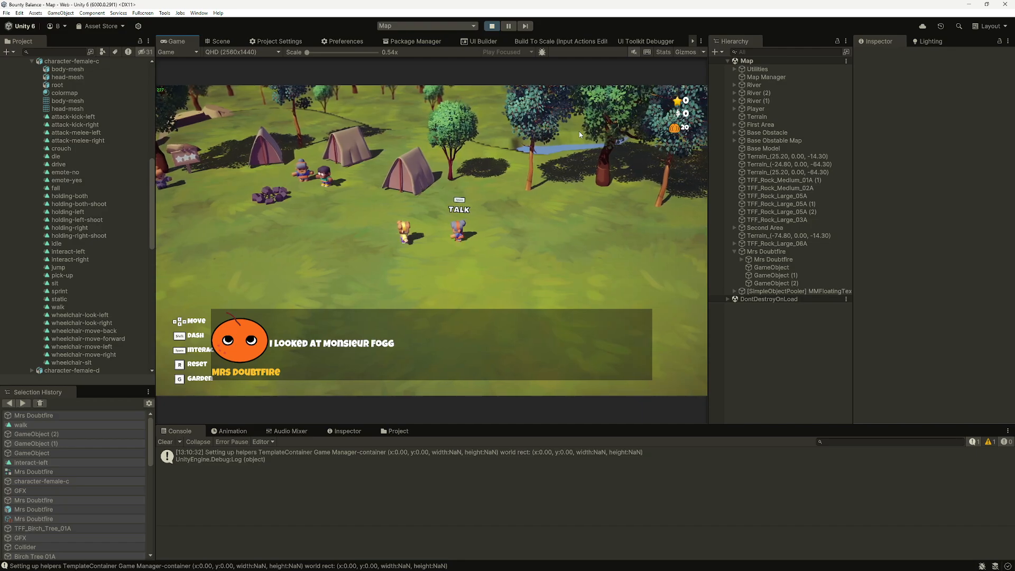
key("space")
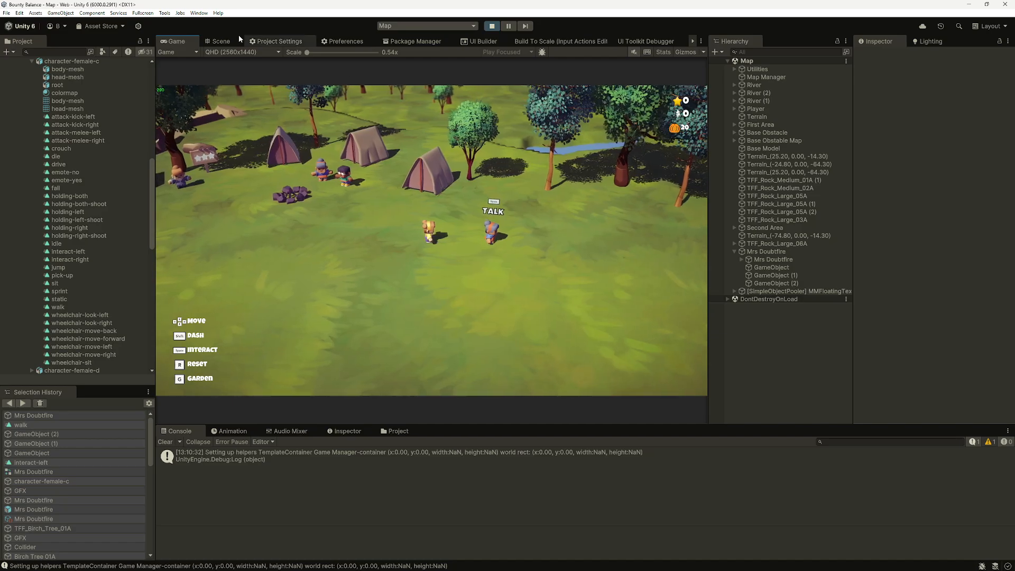
Step: Compare the positions of the three waypoints, the parent object and the walking Mrs Doubtfire in the Scene view during play mode
left_click(228, 41)
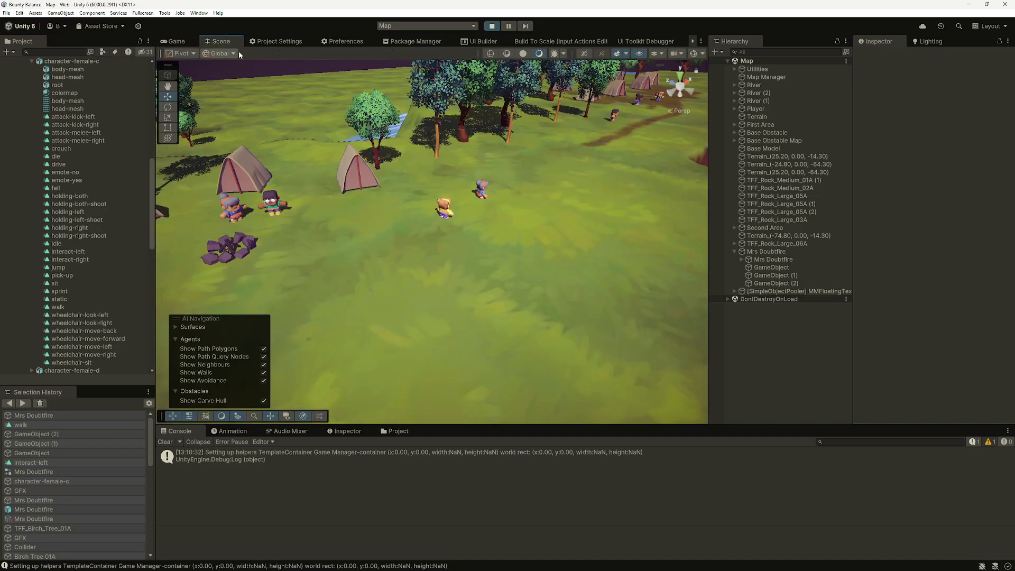
left_click(771, 259)
left_click(772, 267)
left_click(775, 275)
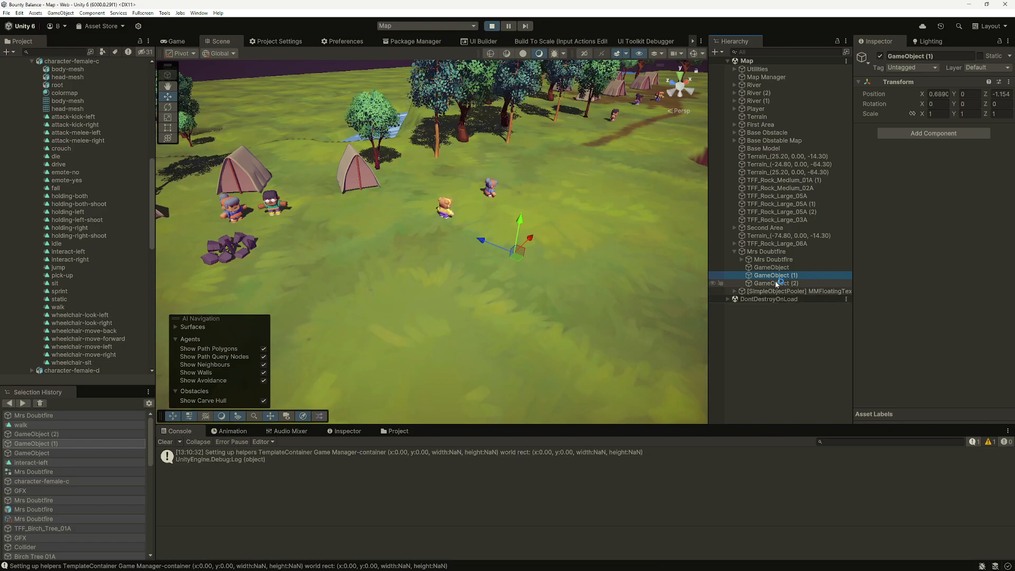
left_click(777, 283)
left_click(776, 275)
left_click(772, 267)
left_click(778, 282)
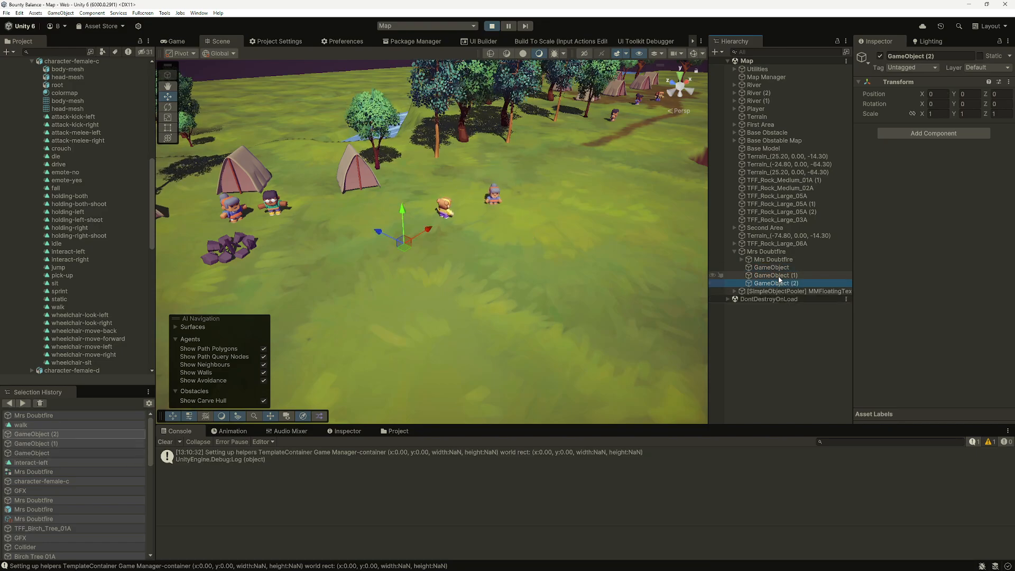
left_click(772, 267)
left_click(770, 253)
left_click(773, 259)
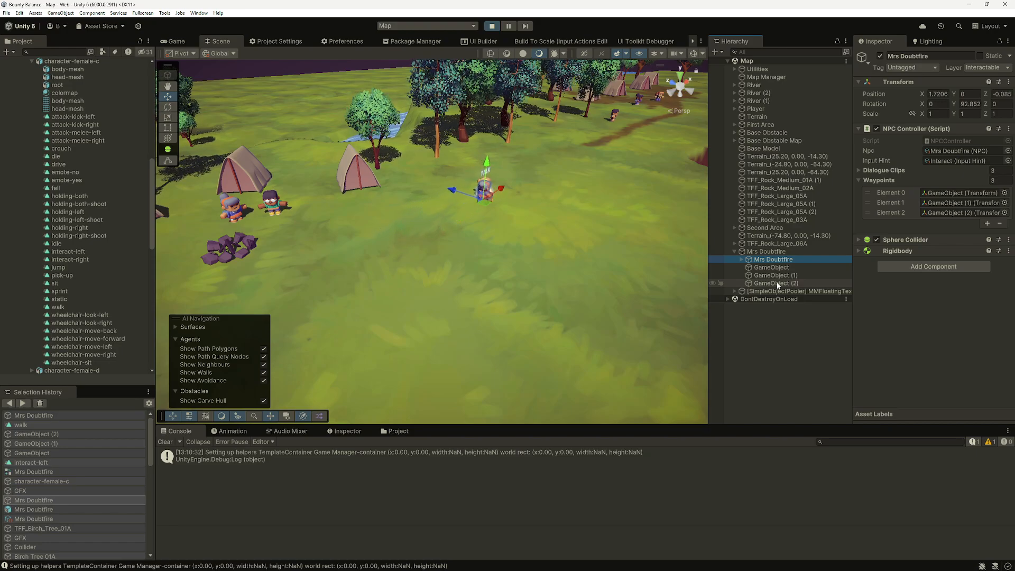
left_click(785, 332)
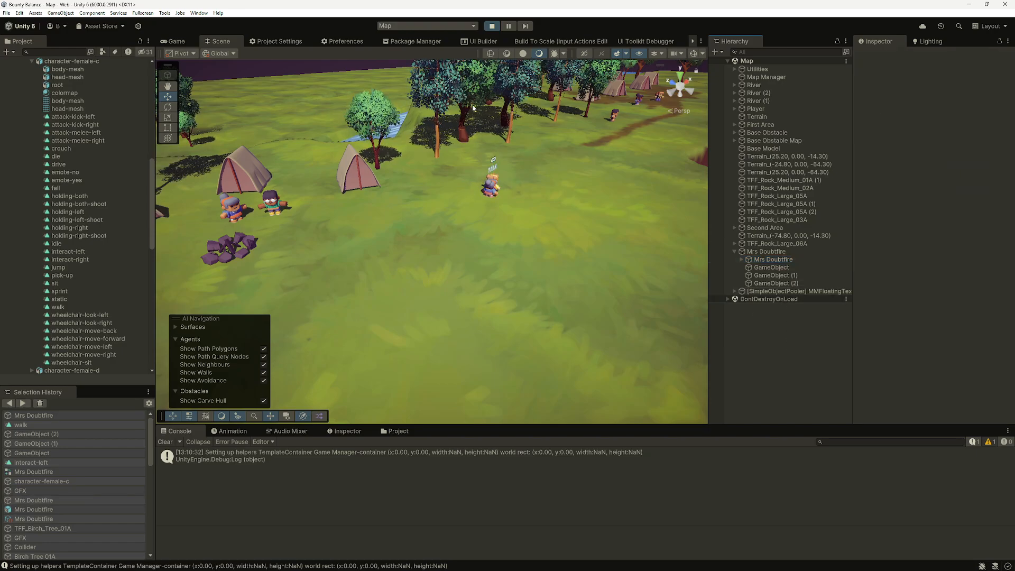
Step: Stop play mode and save the Map scene
left_click(491, 26)
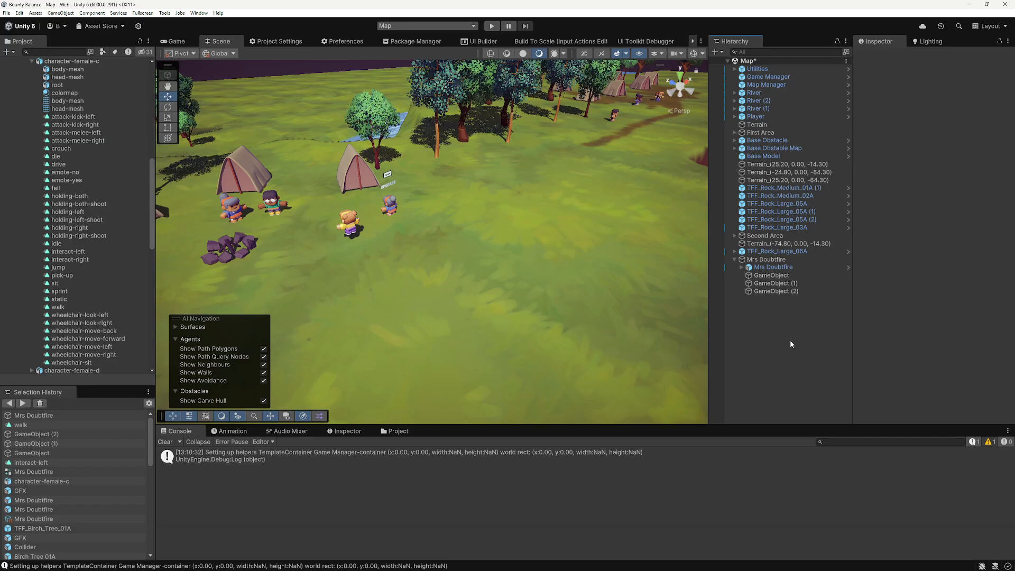
key("ctrl+s")
scroll(446, 378, "down", 4)
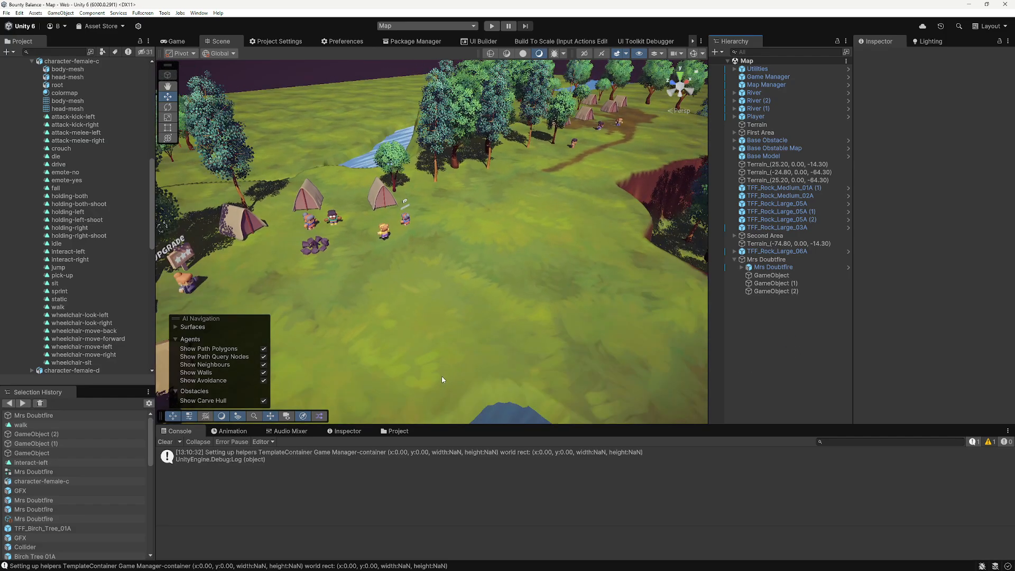
left_click_drag(443, 380, 439, 271, "alt")
scroll(443, 322, "up", 10)
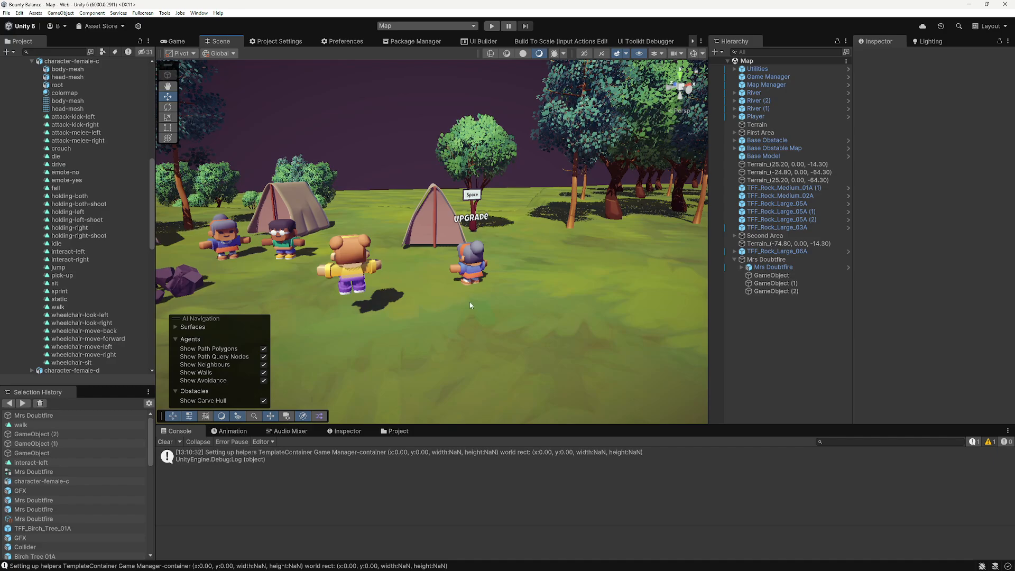